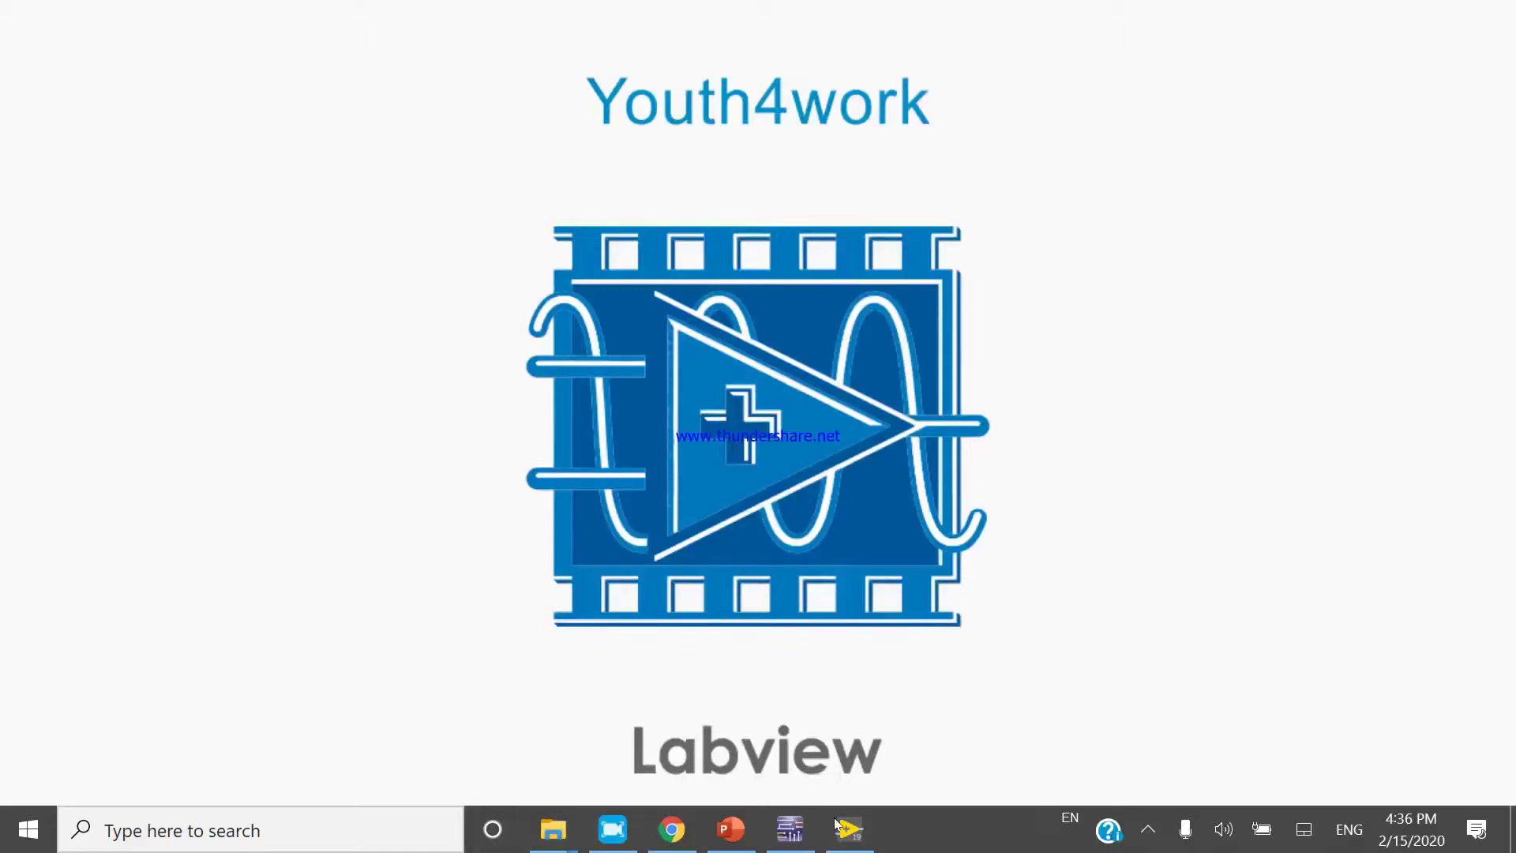
Switch to Multisim and open the component selector with the Master Database's Diodes group chosen.
left_click(789, 829)
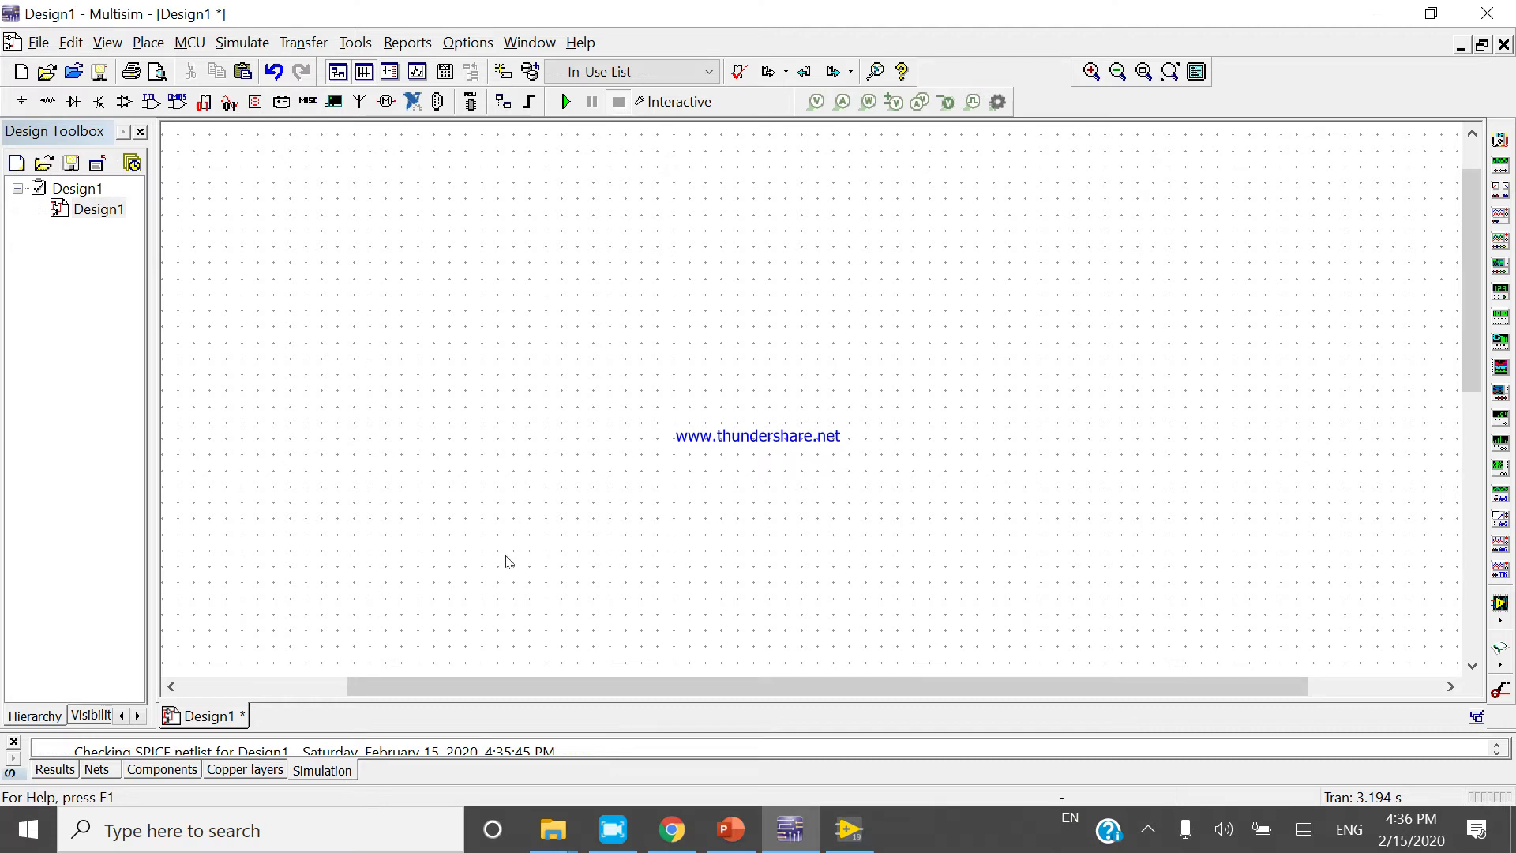
key("ctrl+w")
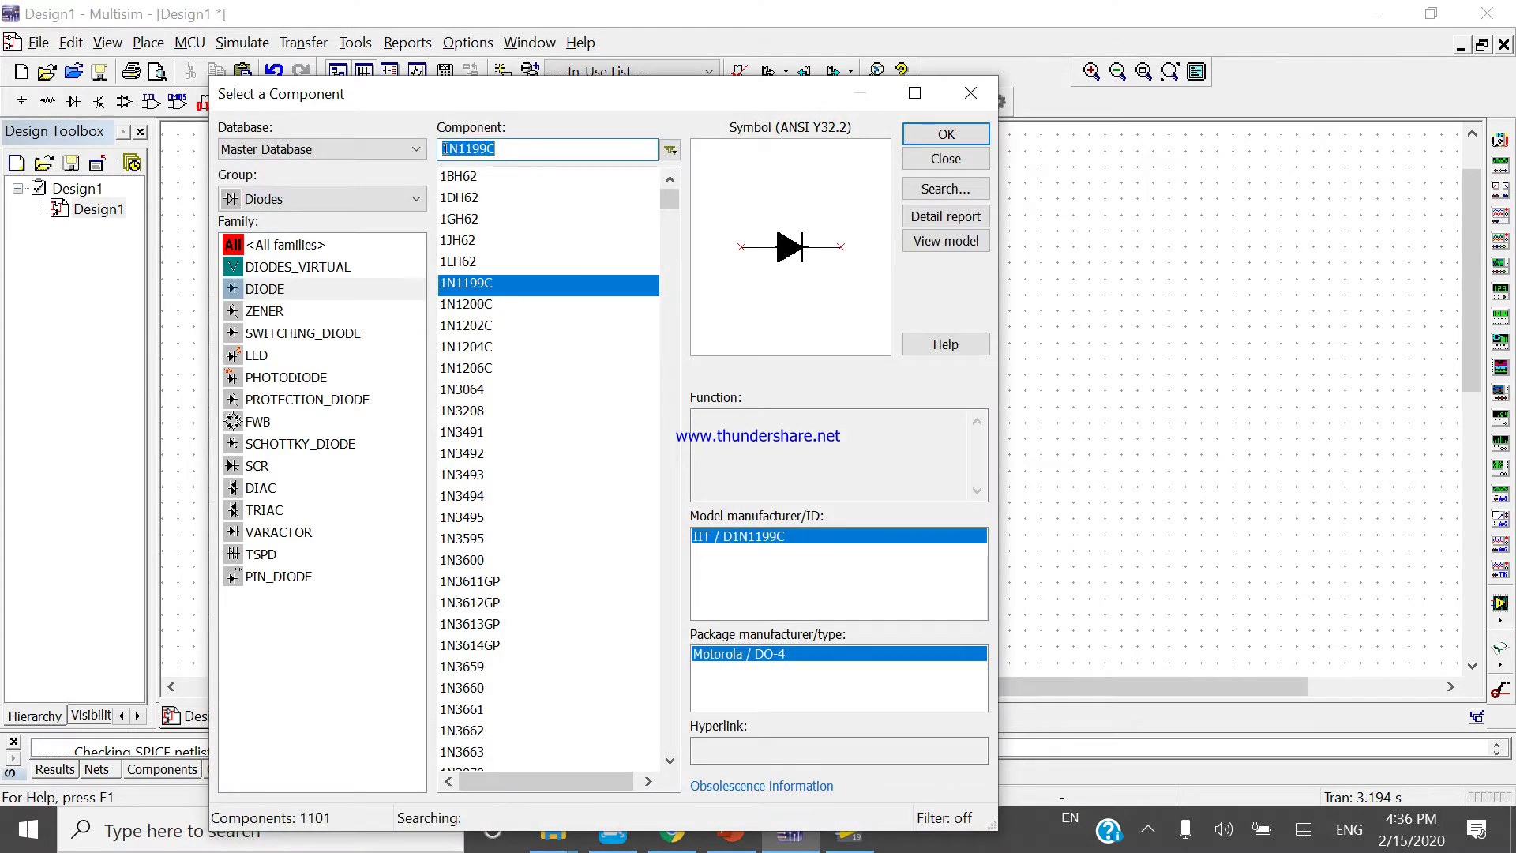
left_click(417, 149)
left_click(395, 164)
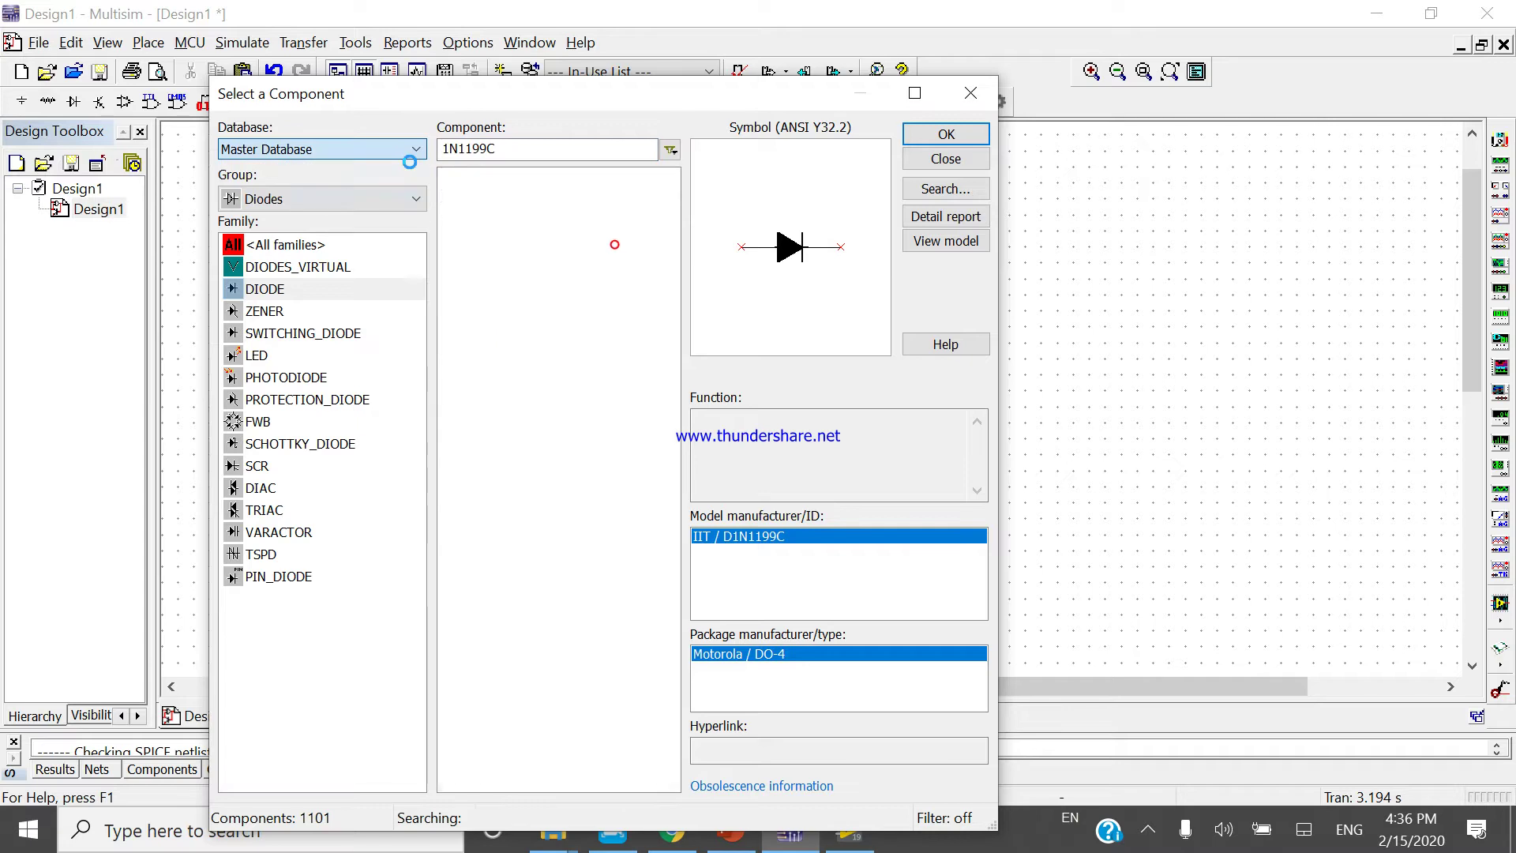
left_click(403, 206)
left_click(368, 225)
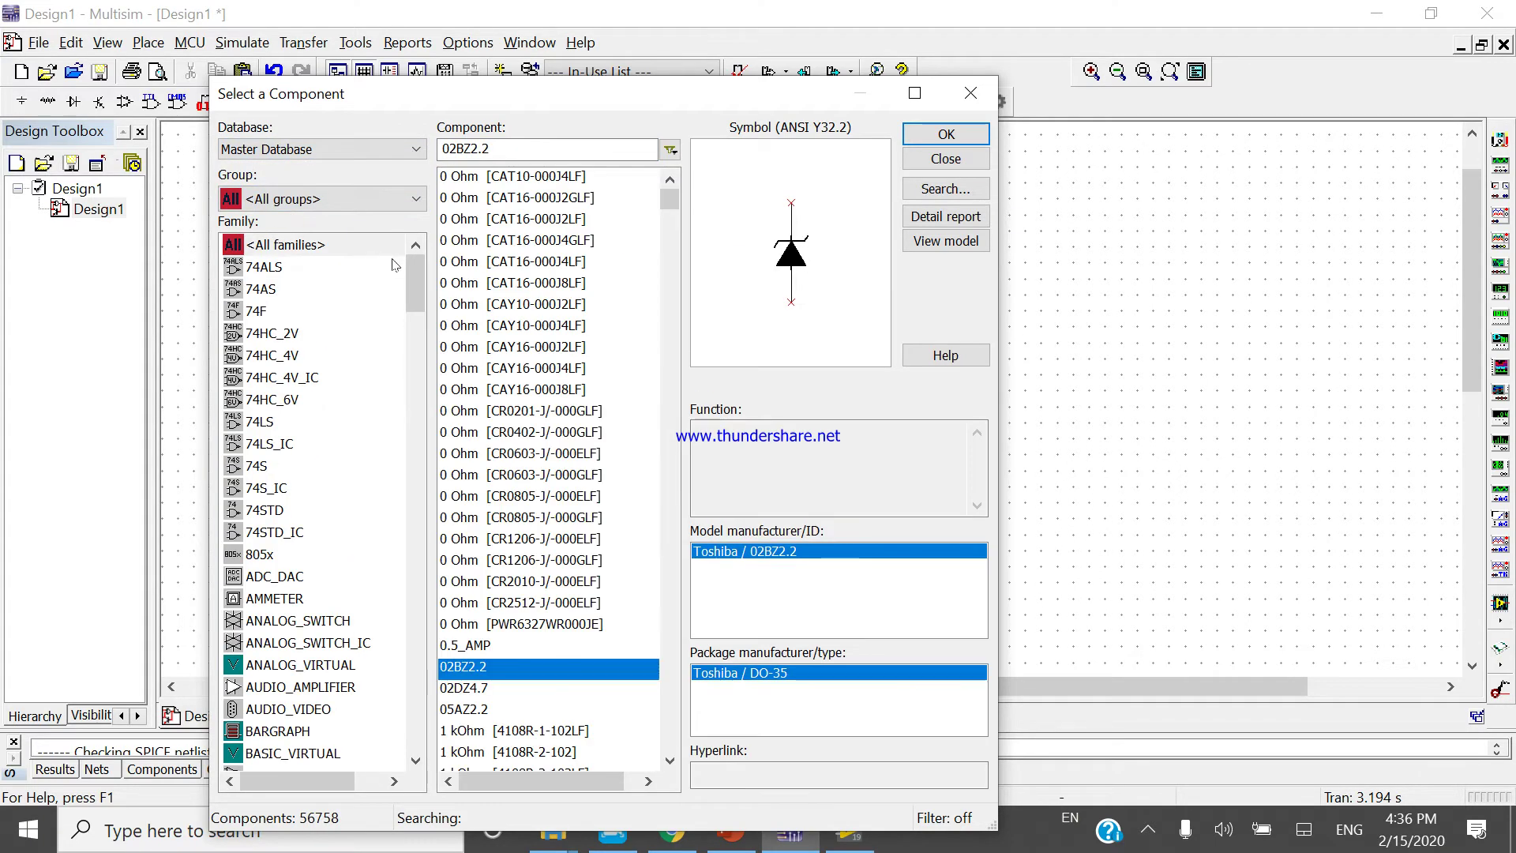
left_click(385, 205)
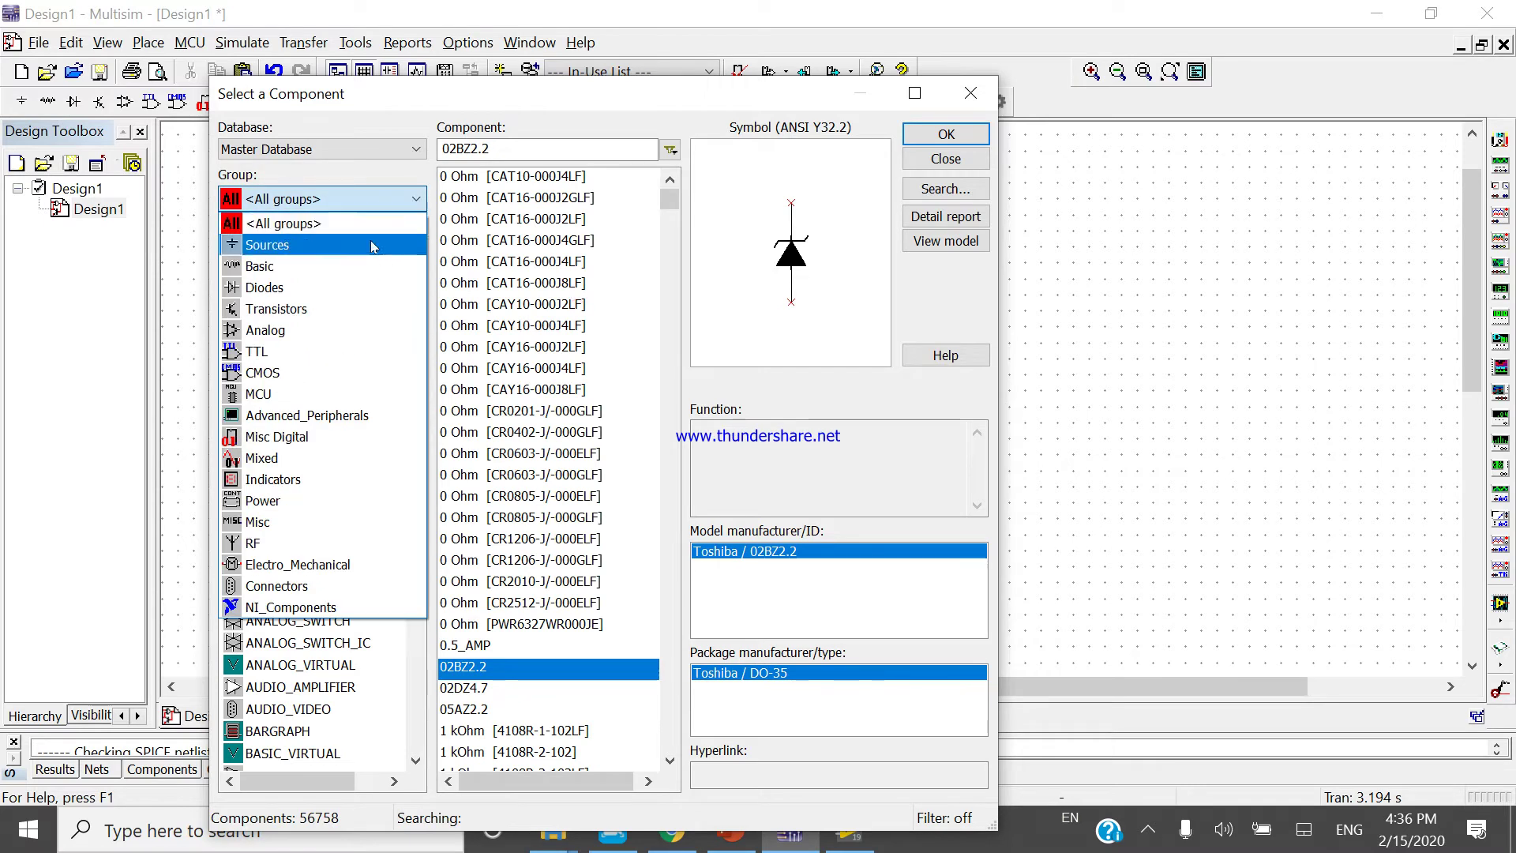
left_click(367, 287)
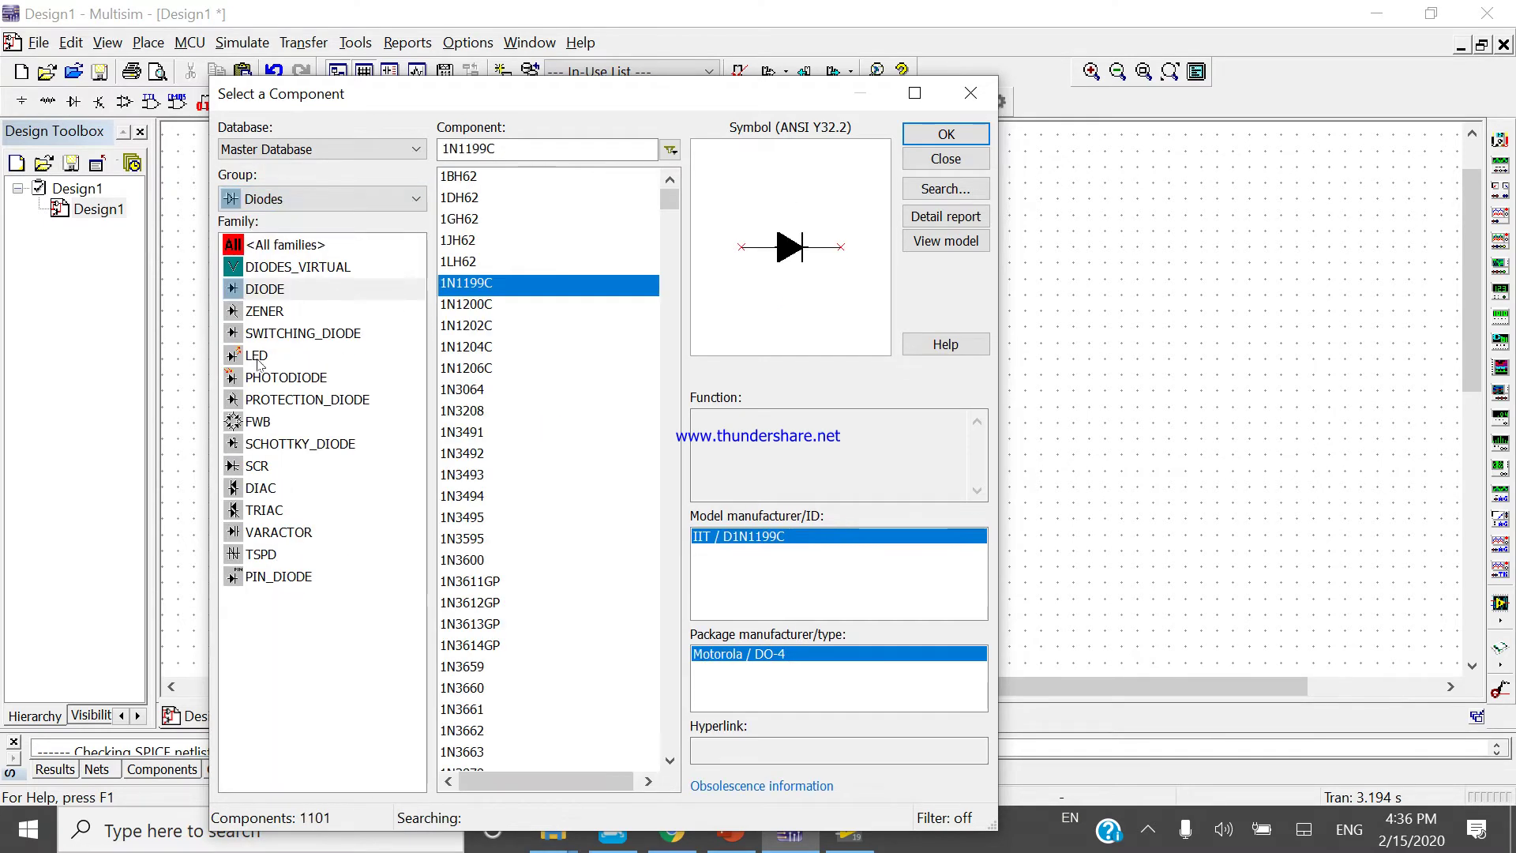
Place an LED_blue component from the LED family in the upper part of the schematic.
left_click(347, 356)
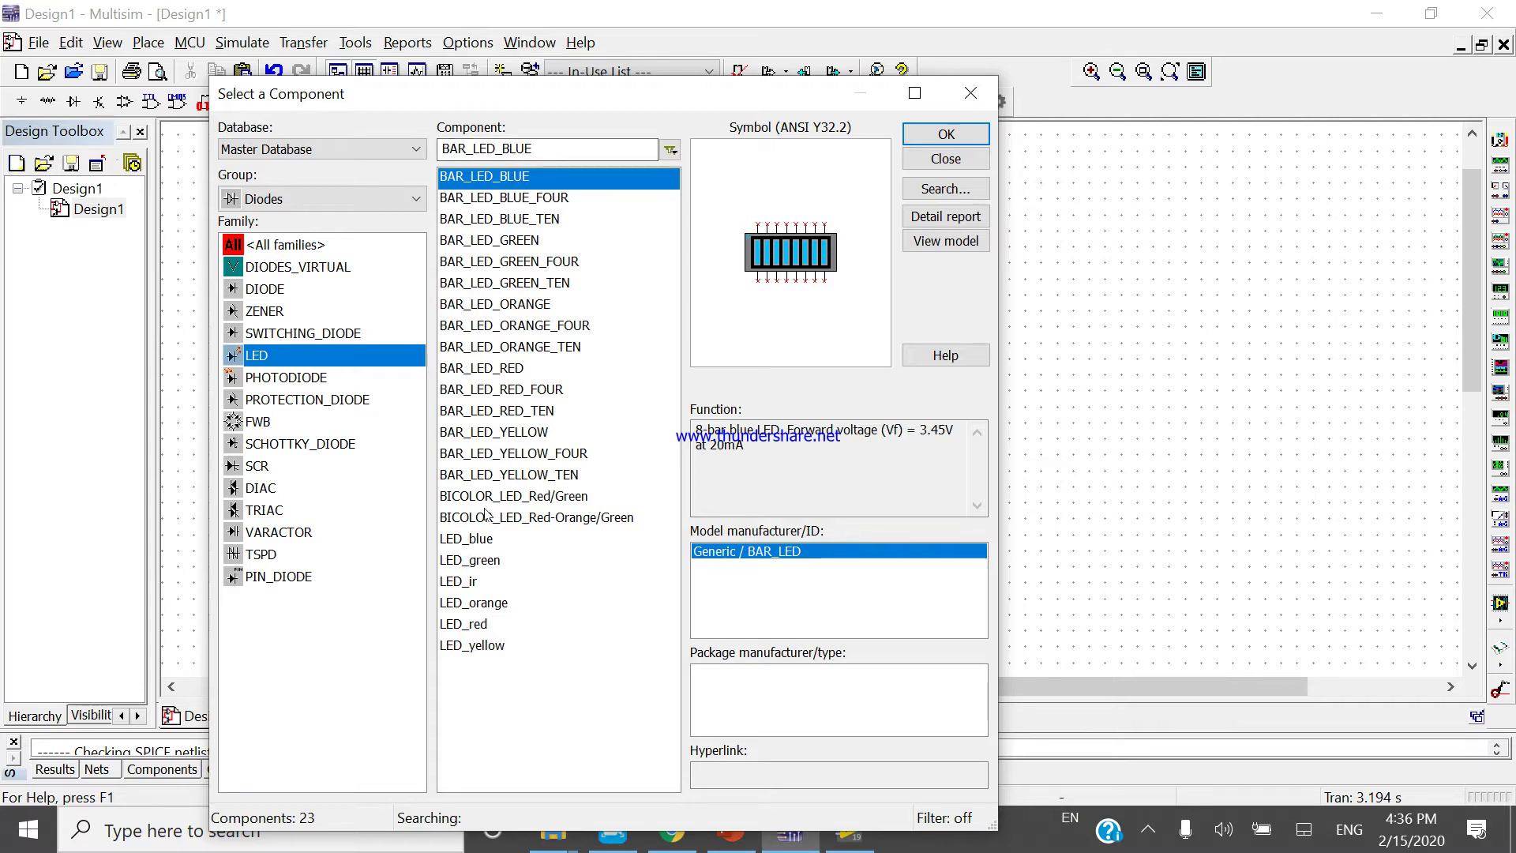
left_click(490, 540)
left_click(490, 563)
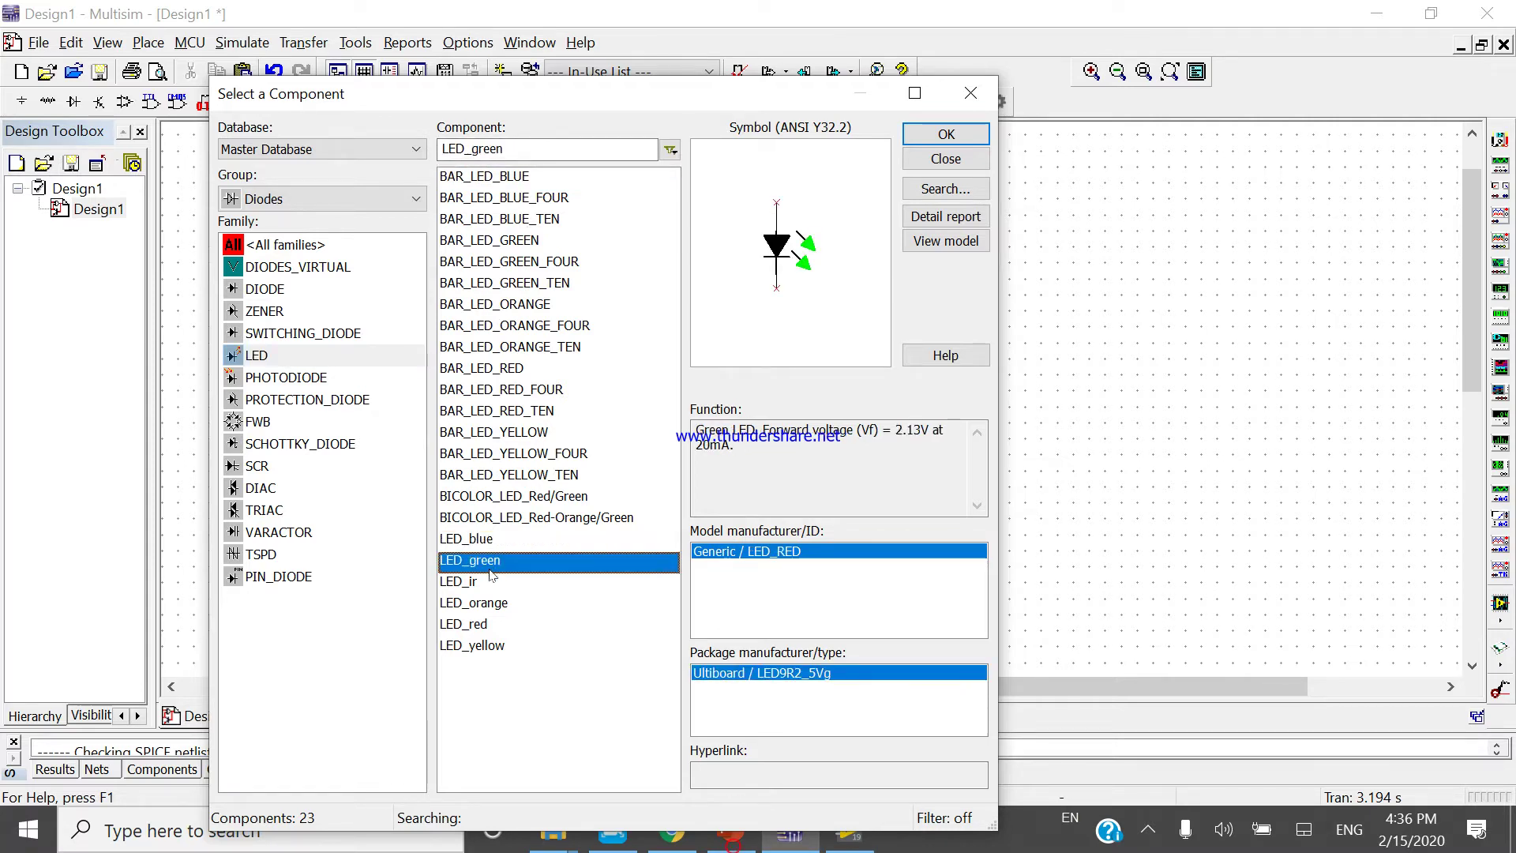
left_click(490, 541)
left_click(493, 562)
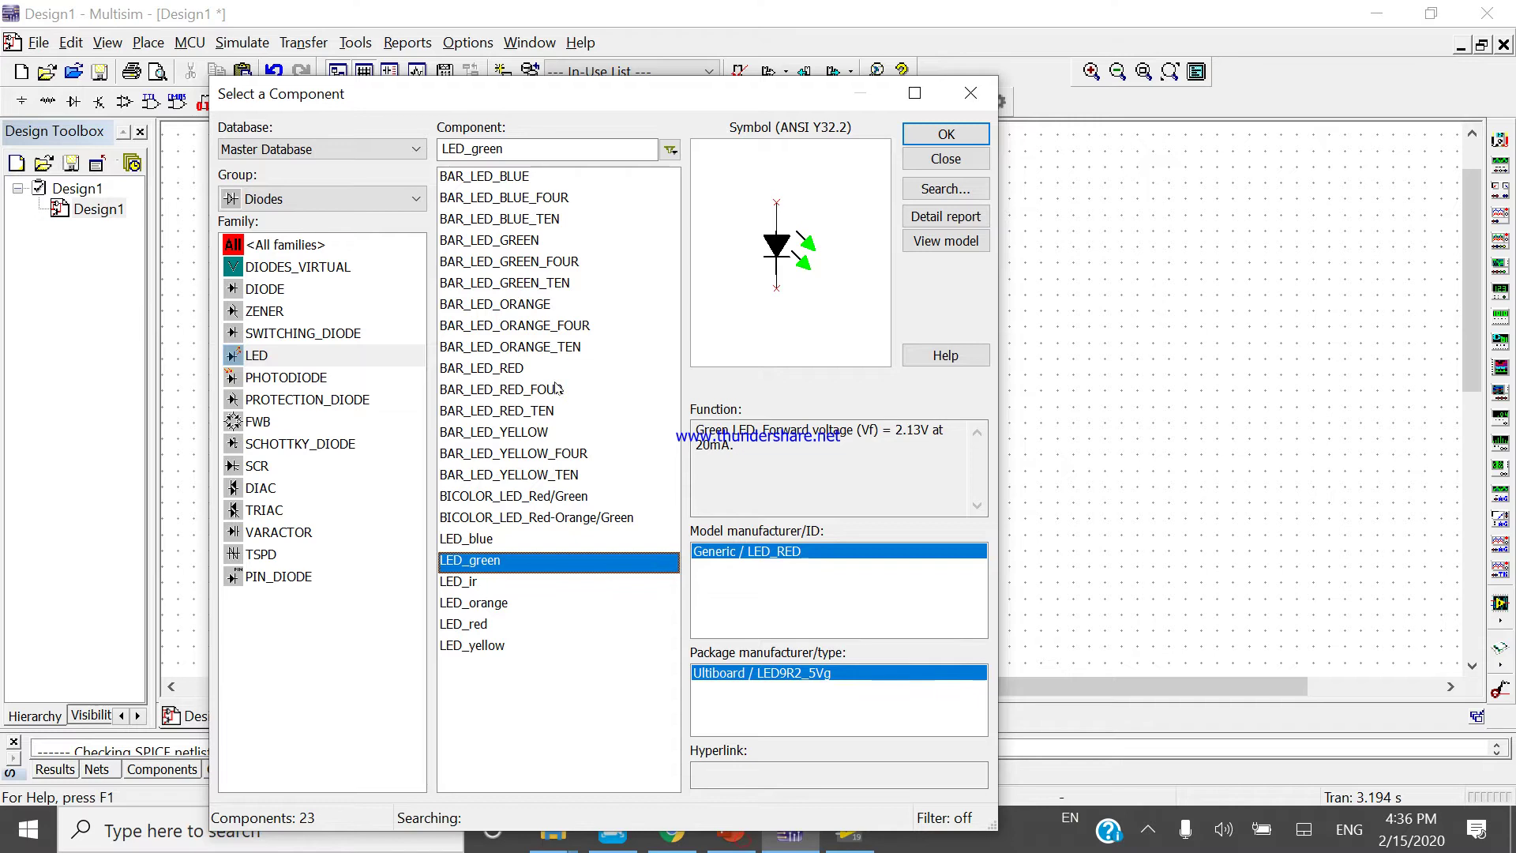
left_click(549, 245)
left_click(521, 304)
left_click(505, 453)
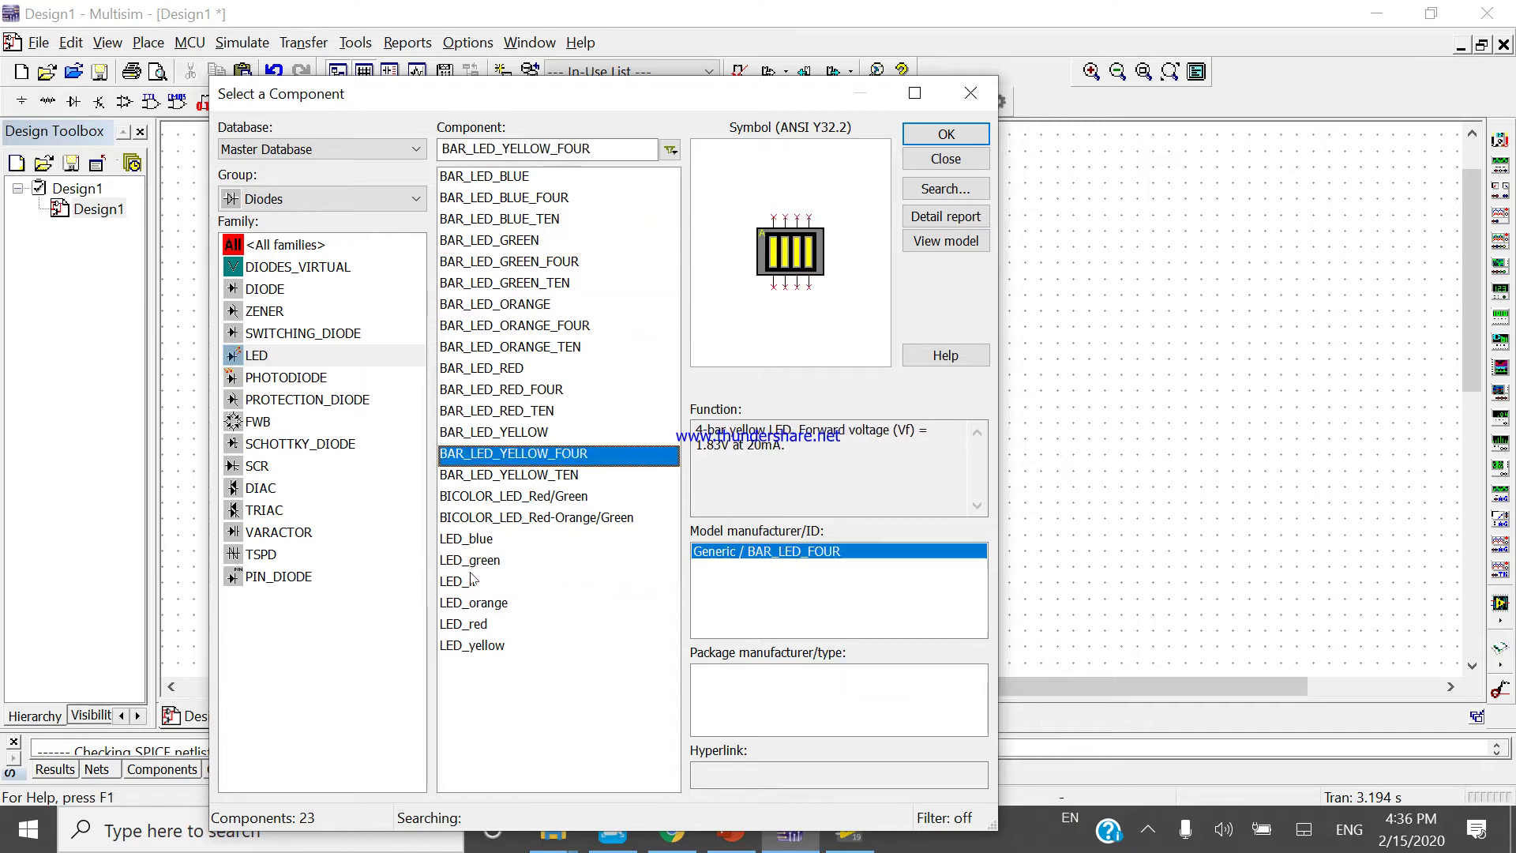
left_click(475, 545)
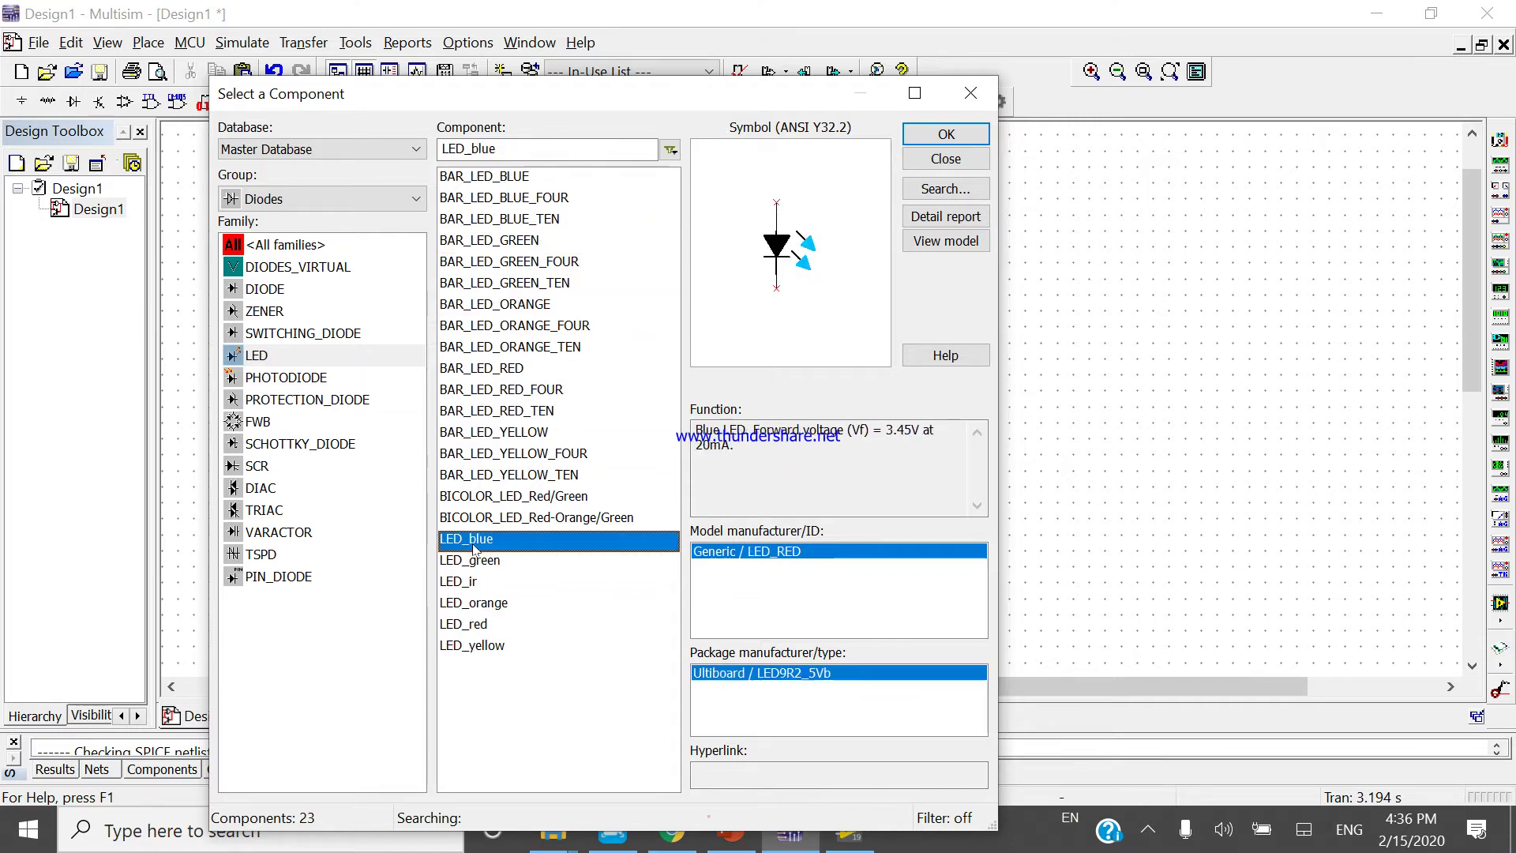
left_click(946, 134)
left_click(552, 350)
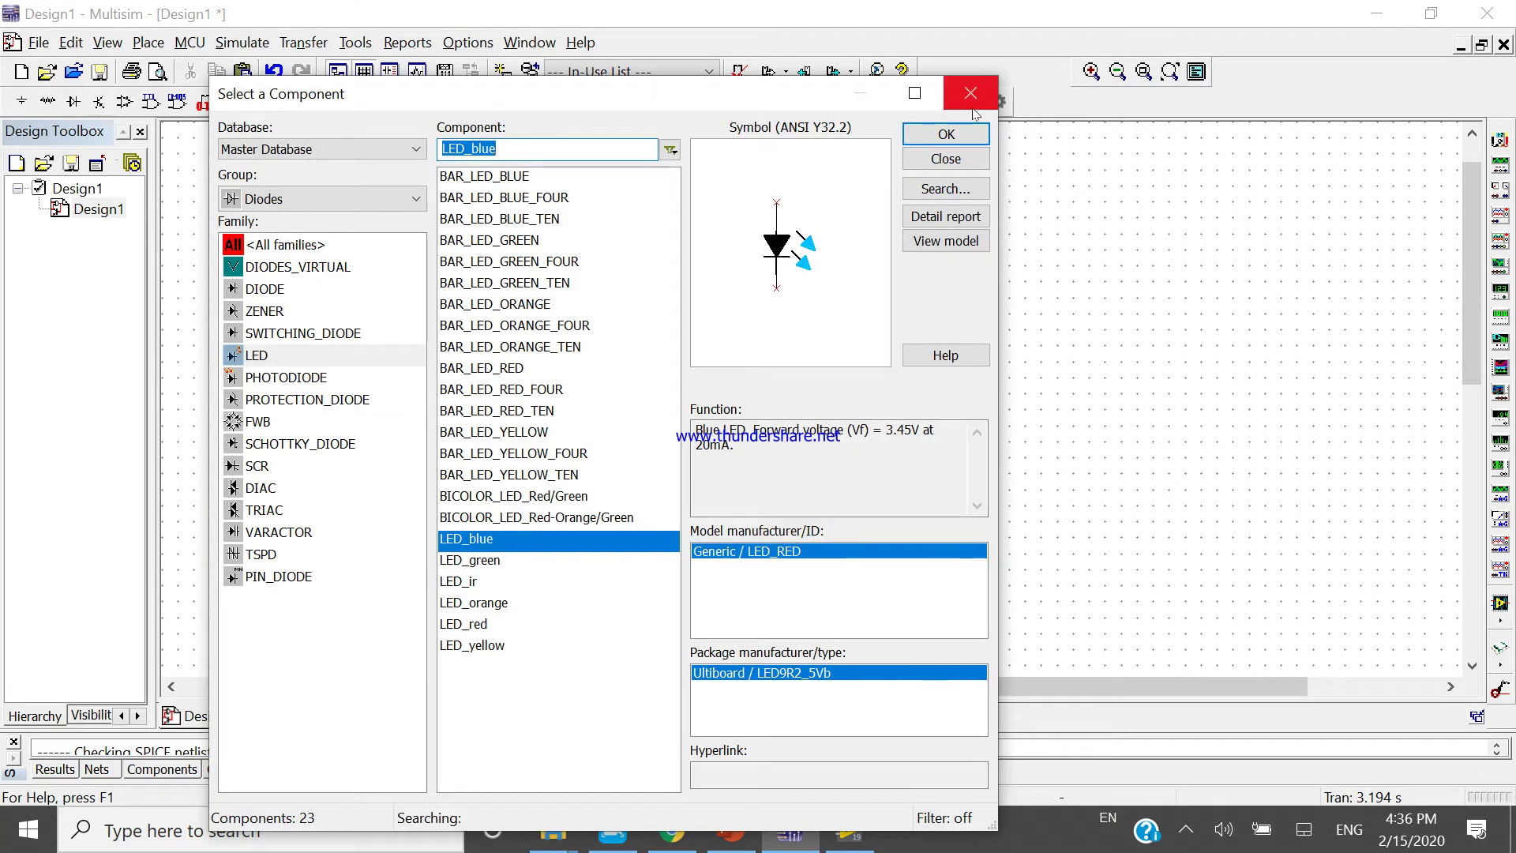
Place a 1k resistor from the Basic group's RESISTOR family just below the LED.
left_click(355, 199)
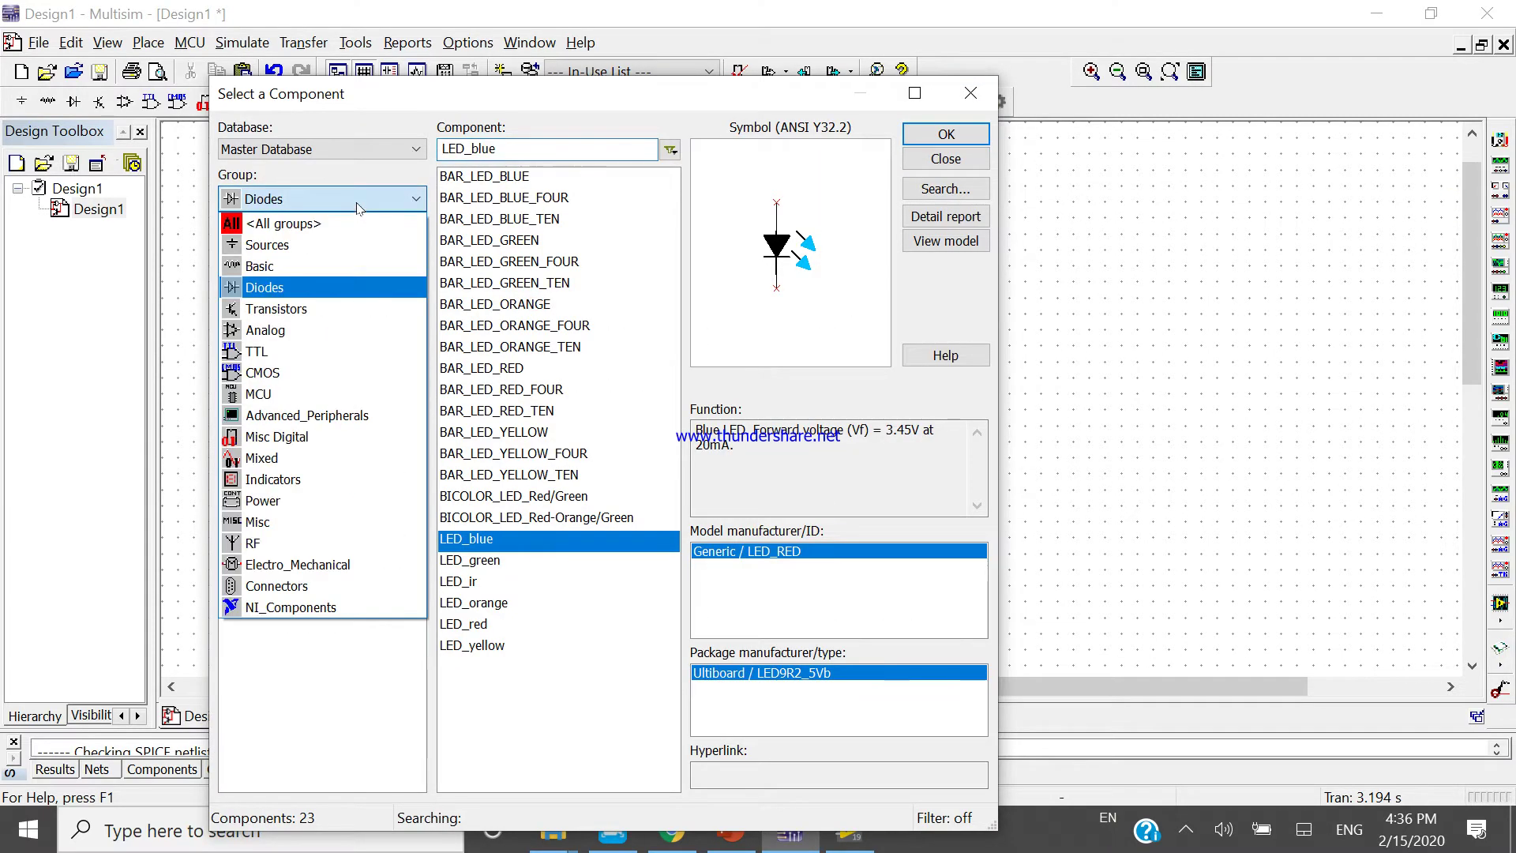
left_click(340, 267)
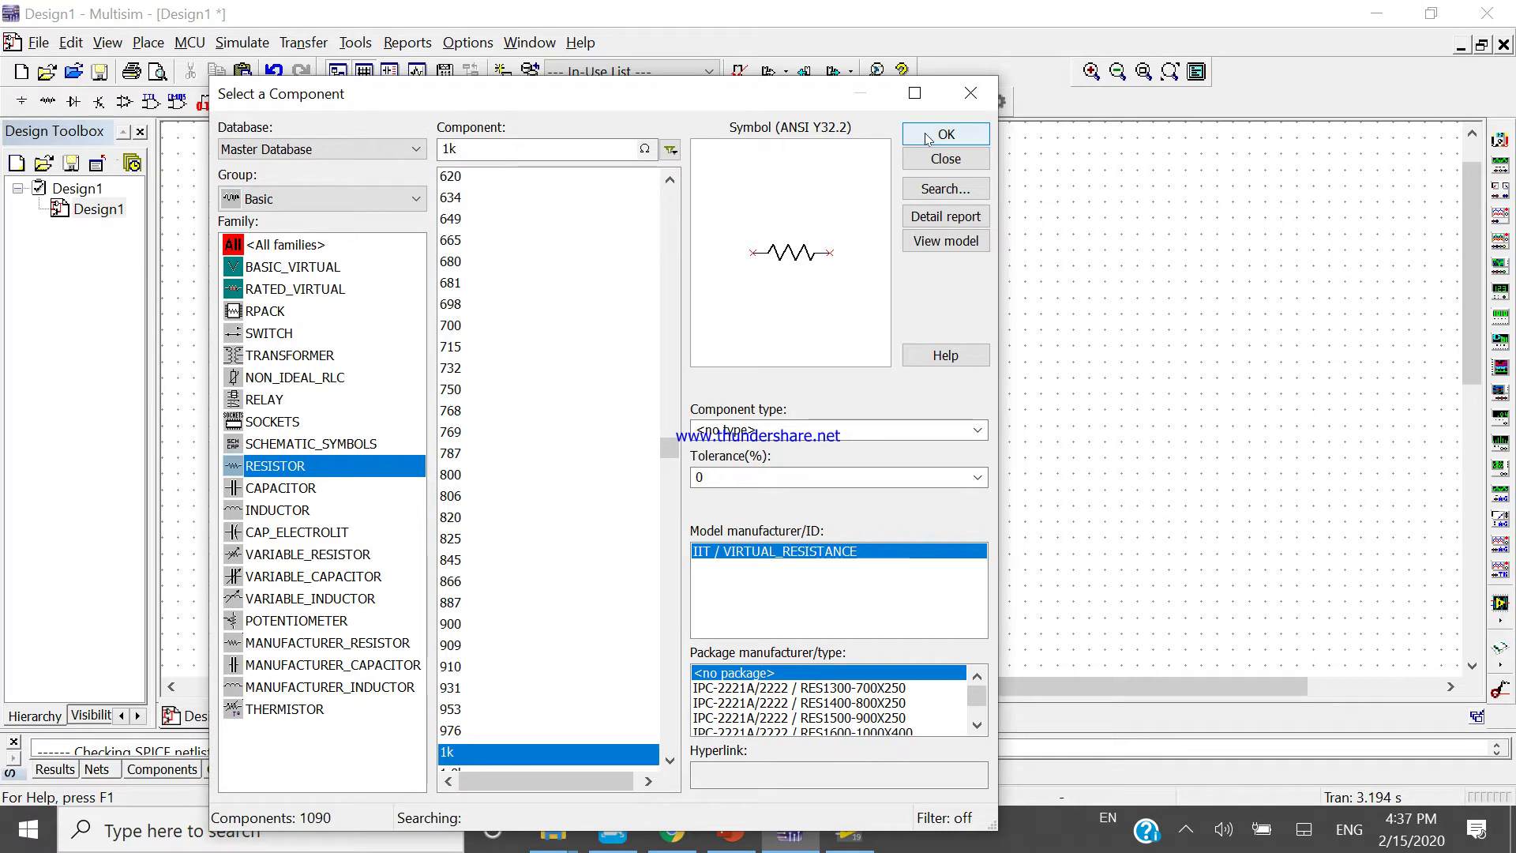
left_click(343, 193)
left_click(332, 225)
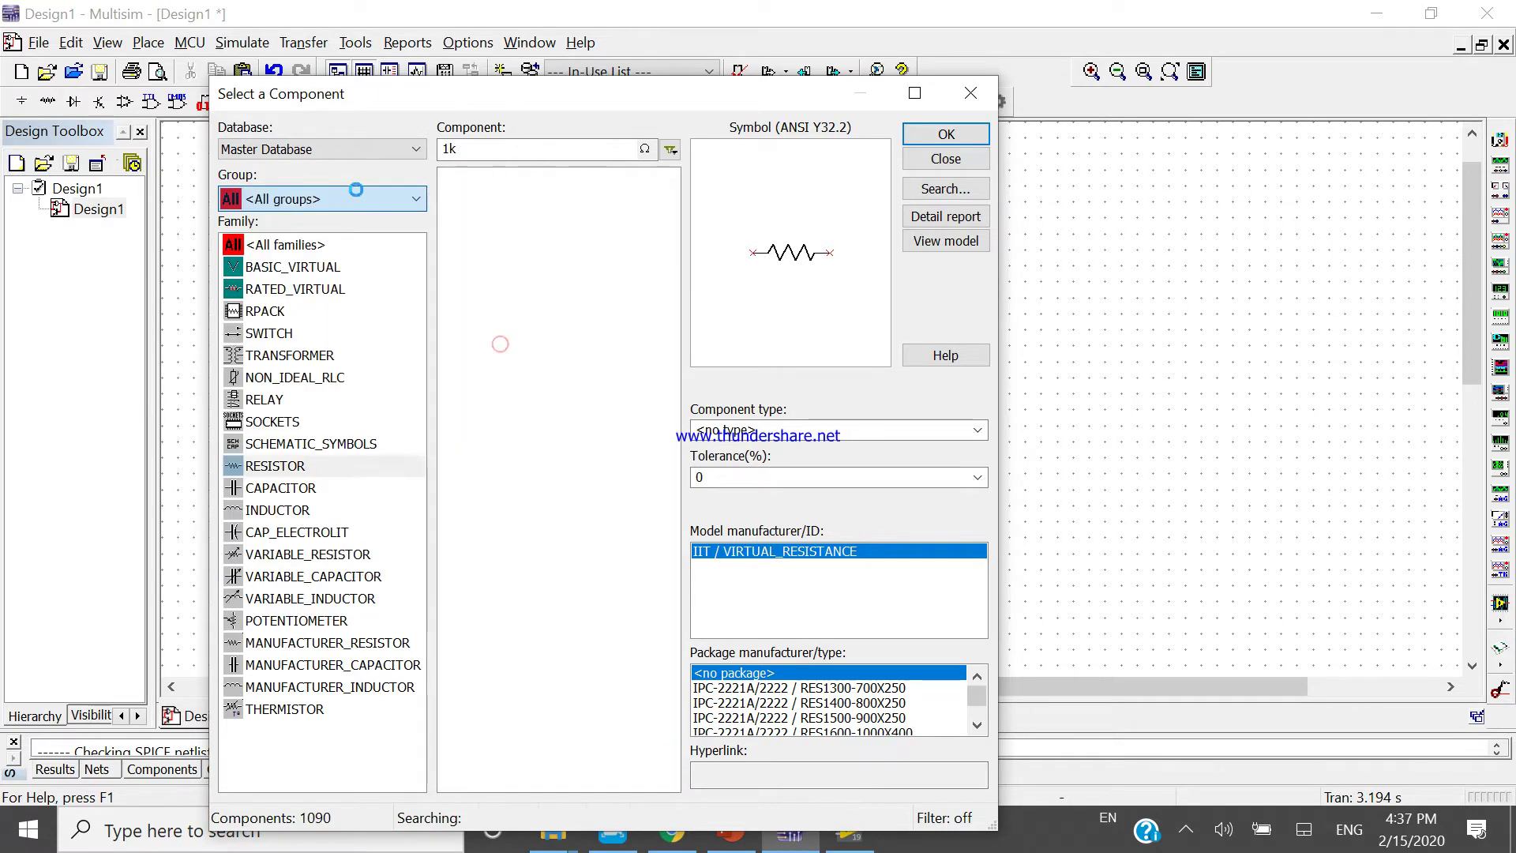
left_click(355, 198)
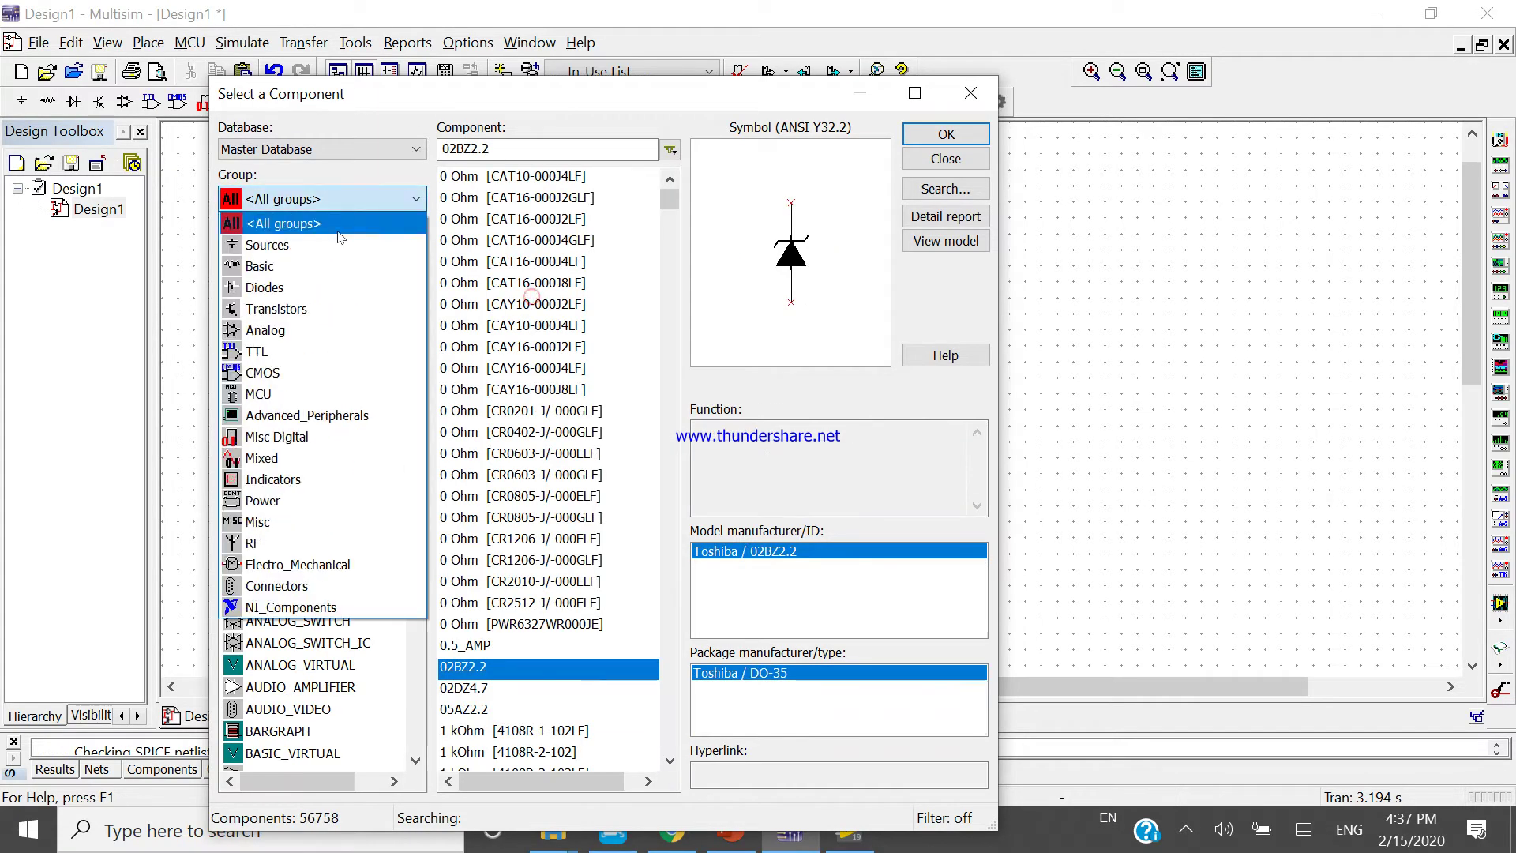
left_click(320, 266)
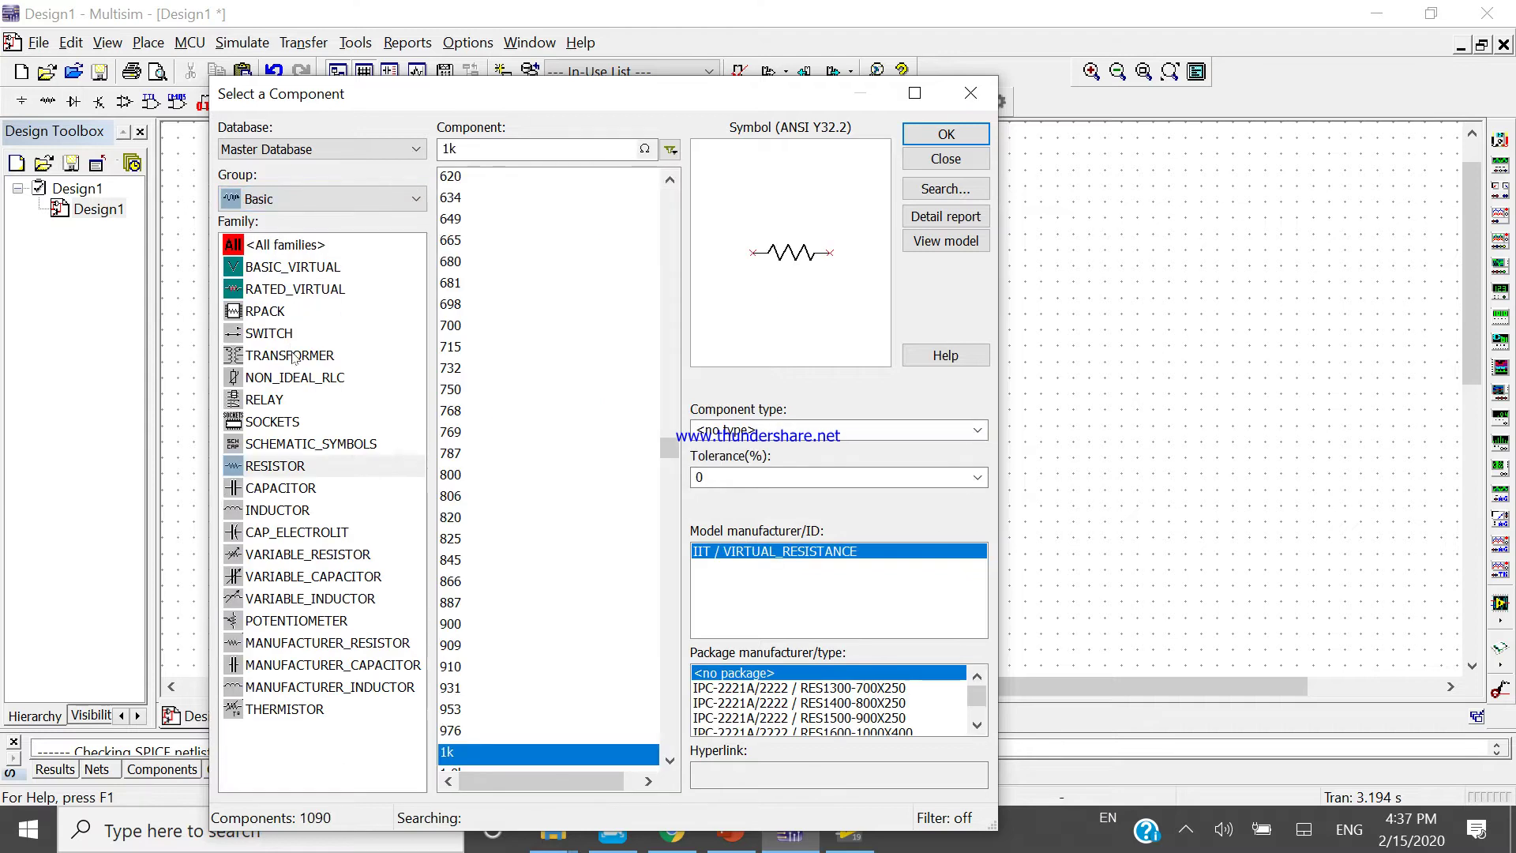
left_click(301, 469)
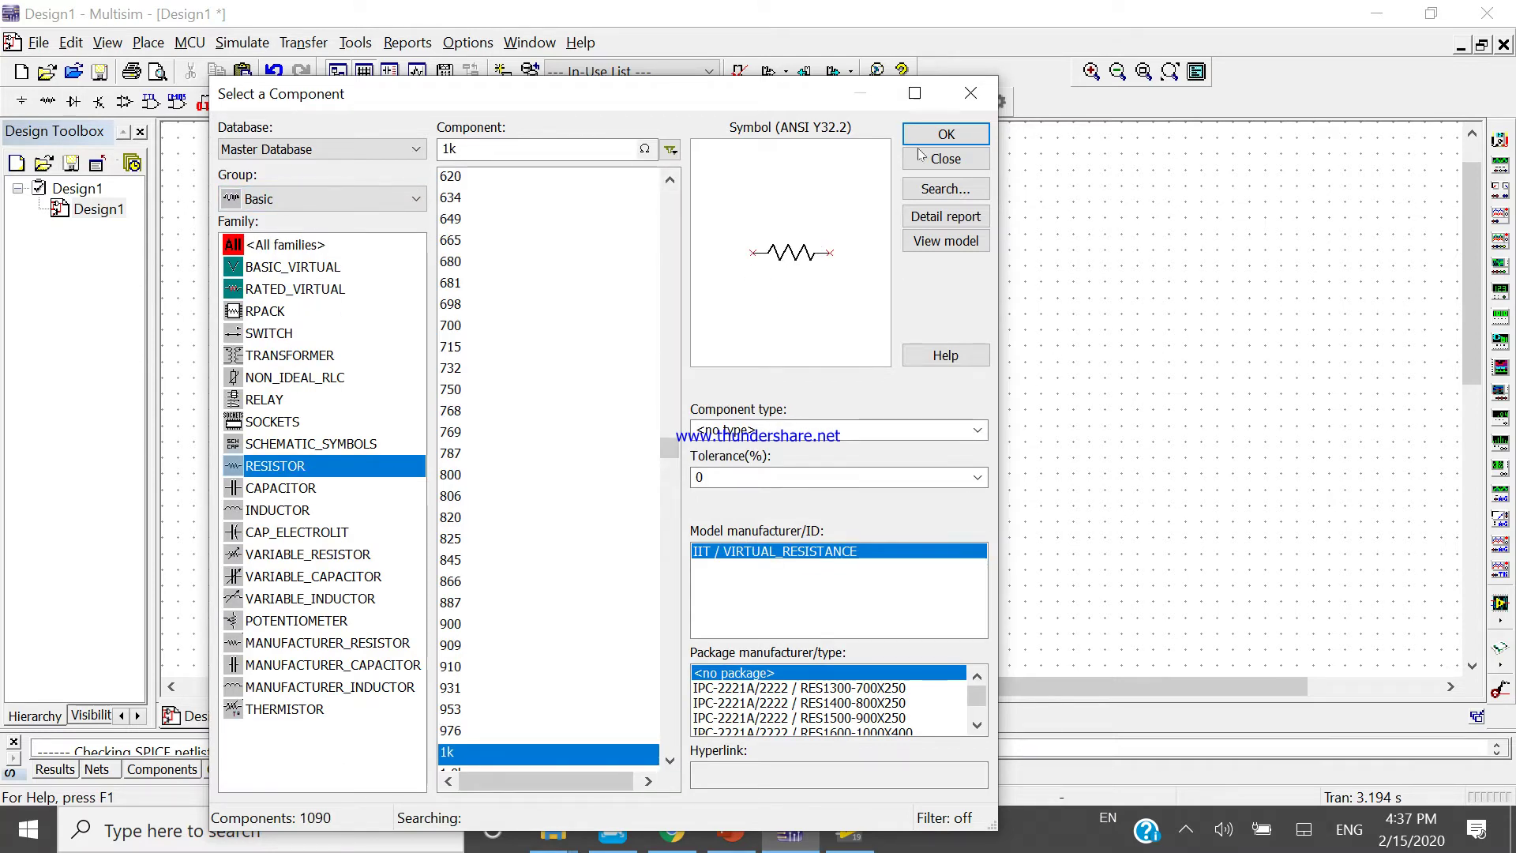
left_click(940, 134)
left_click(568, 391)
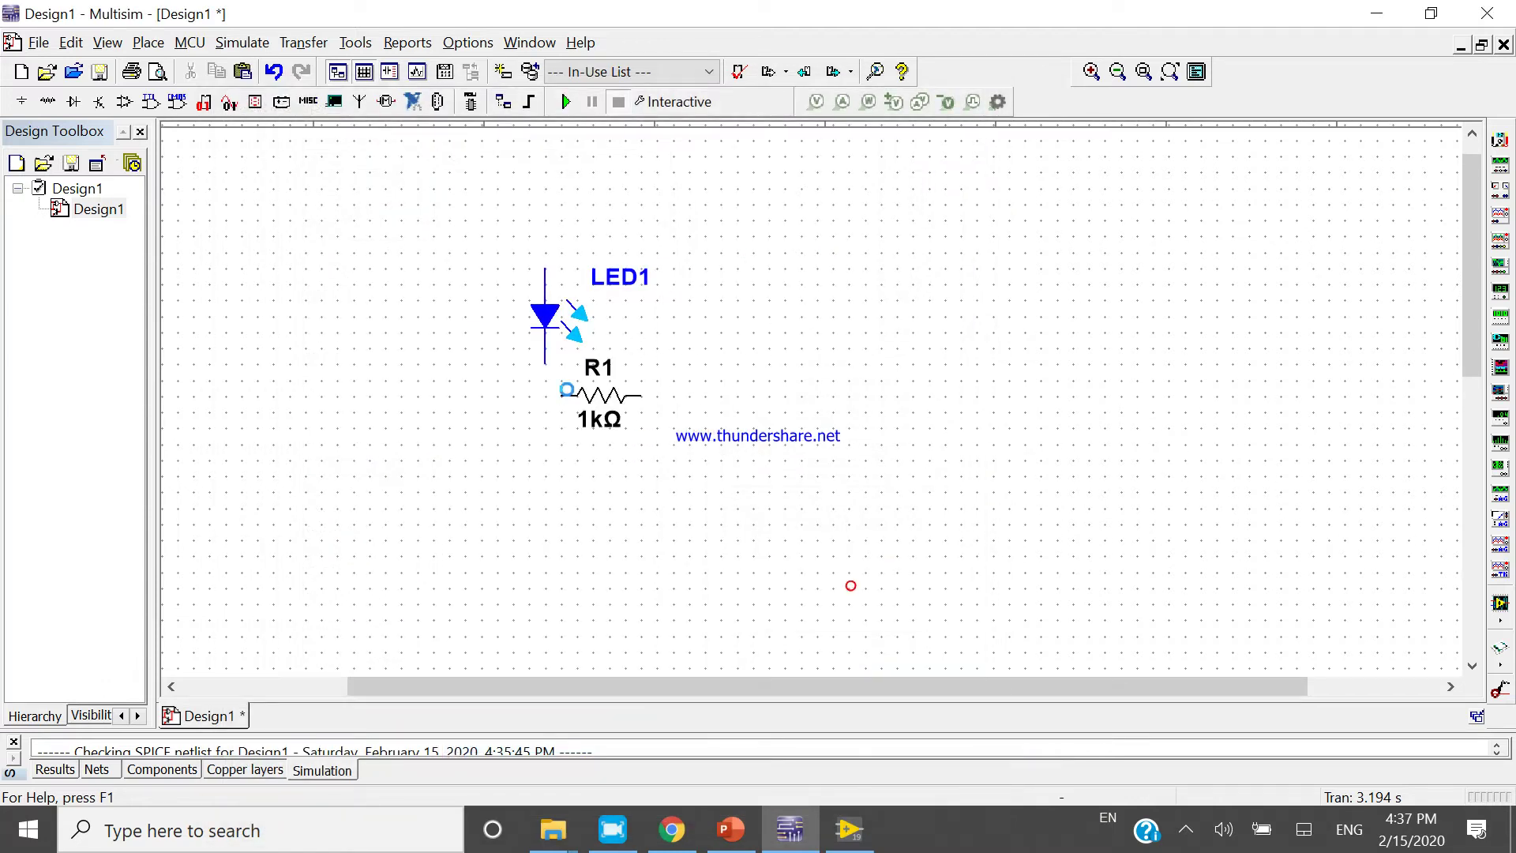
Place a DC_POWER source from the Sources group's POWER_SOURCES family to the left of the LED.
left_click(374, 192)
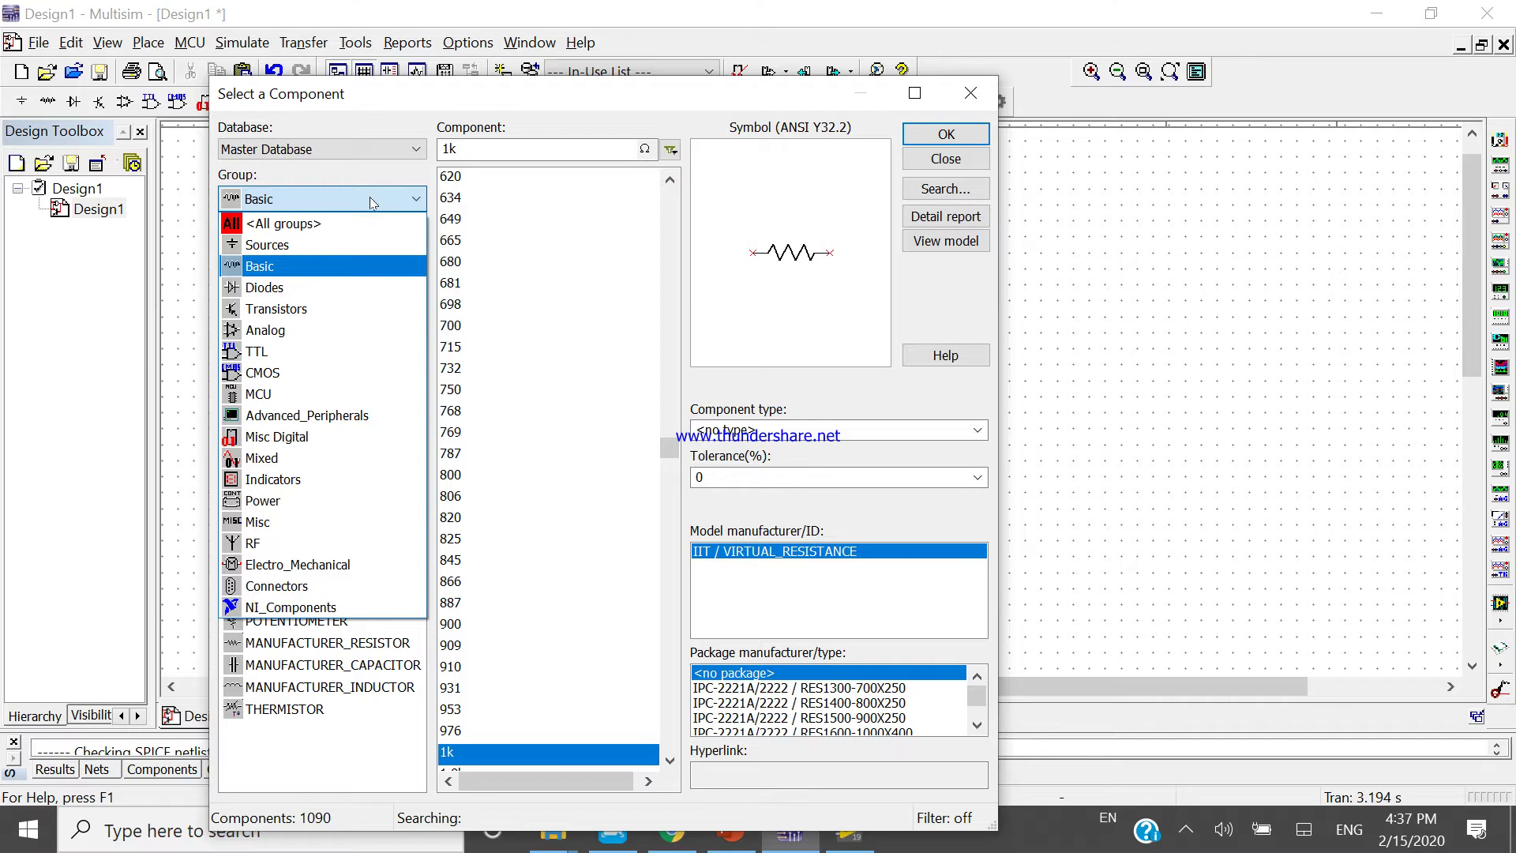
left_click(348, 245)
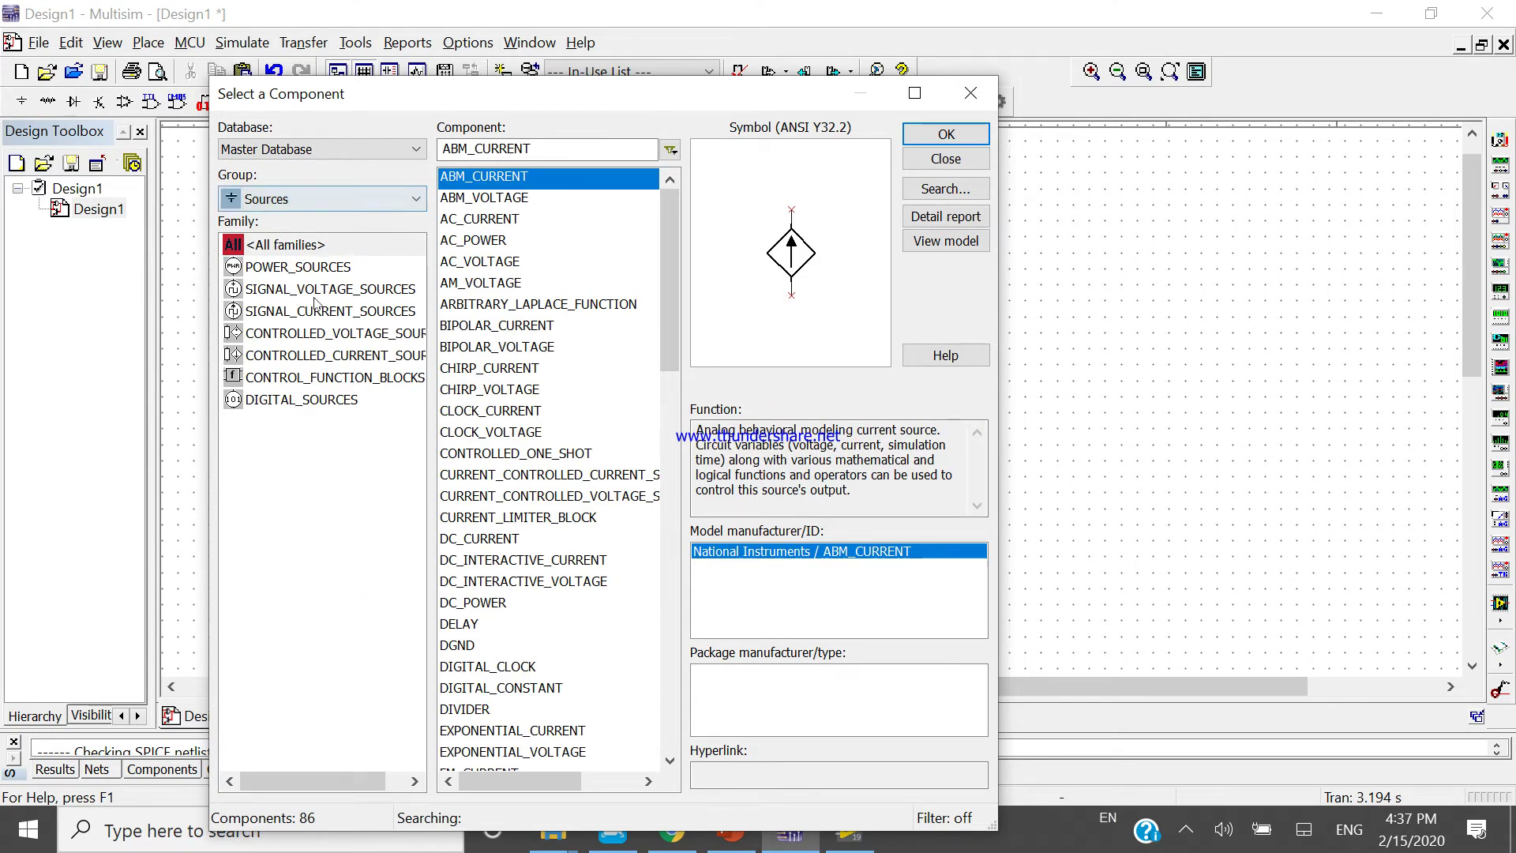
left_click(308, 269)
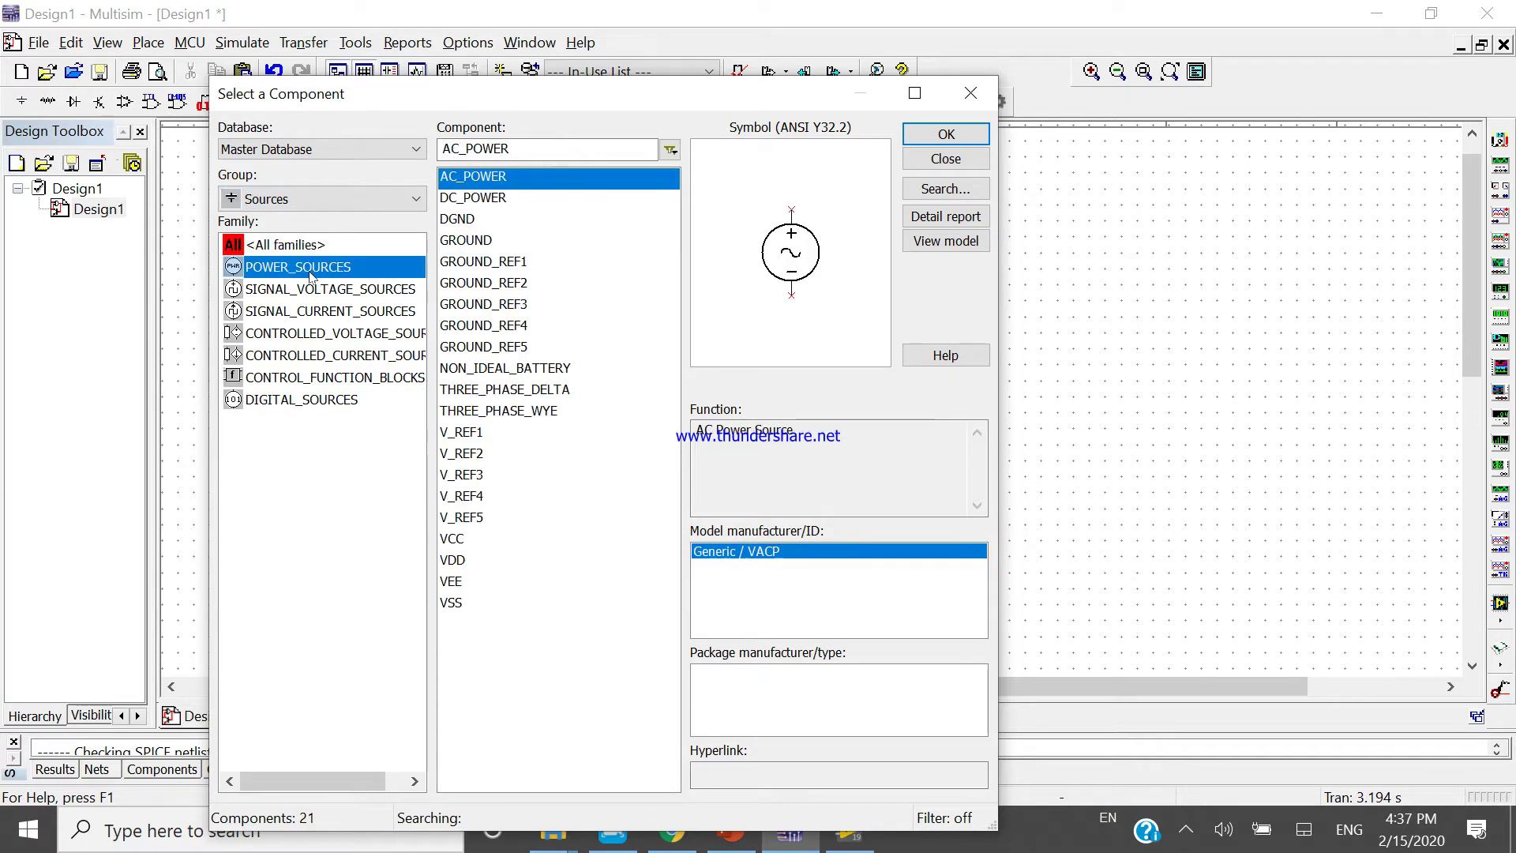
left_click(471, 199)
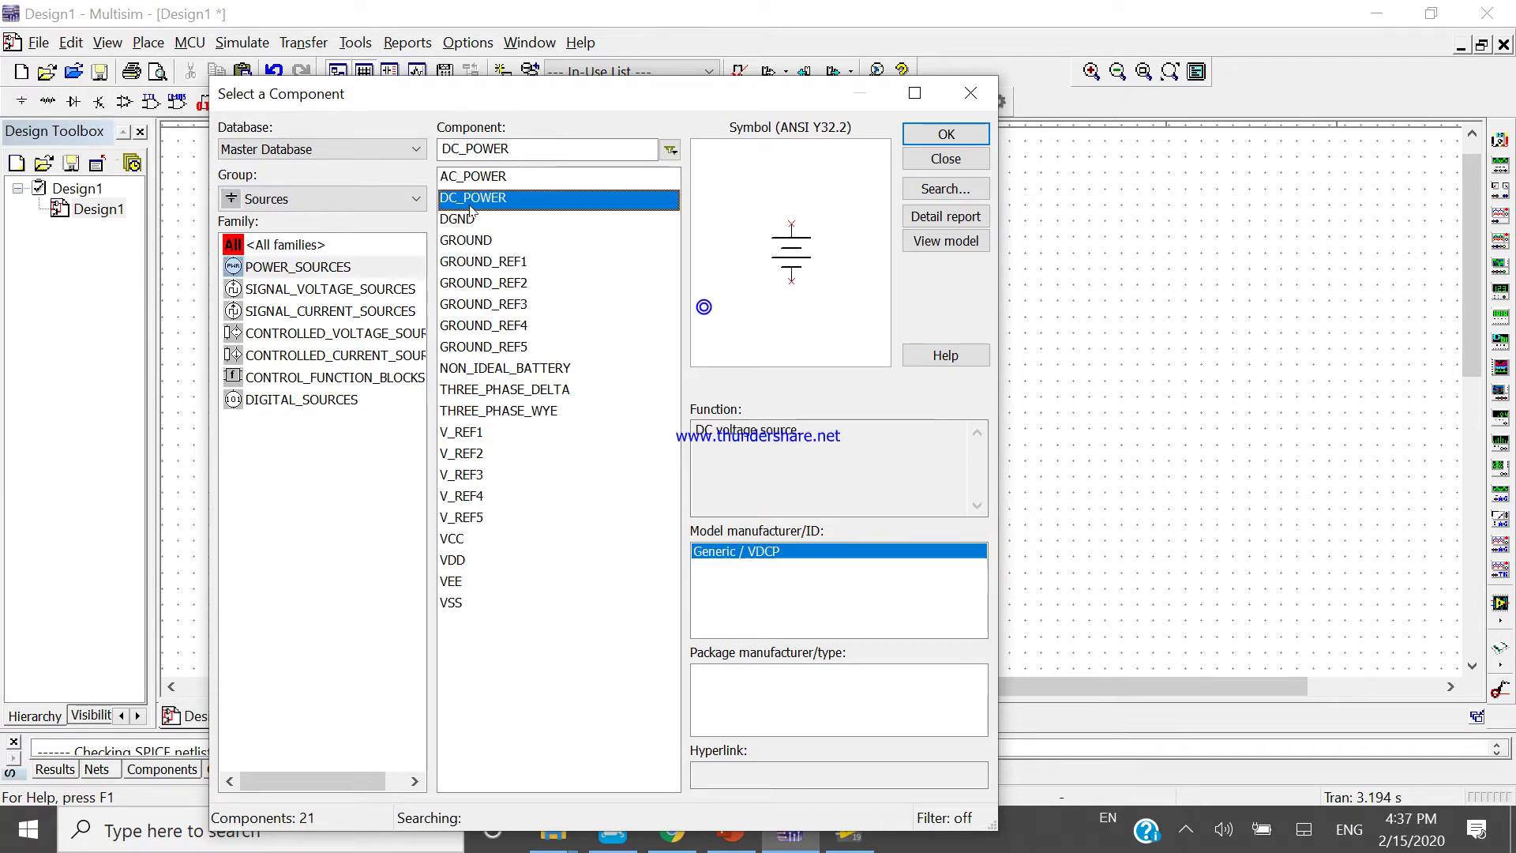
left_click(946, 136)
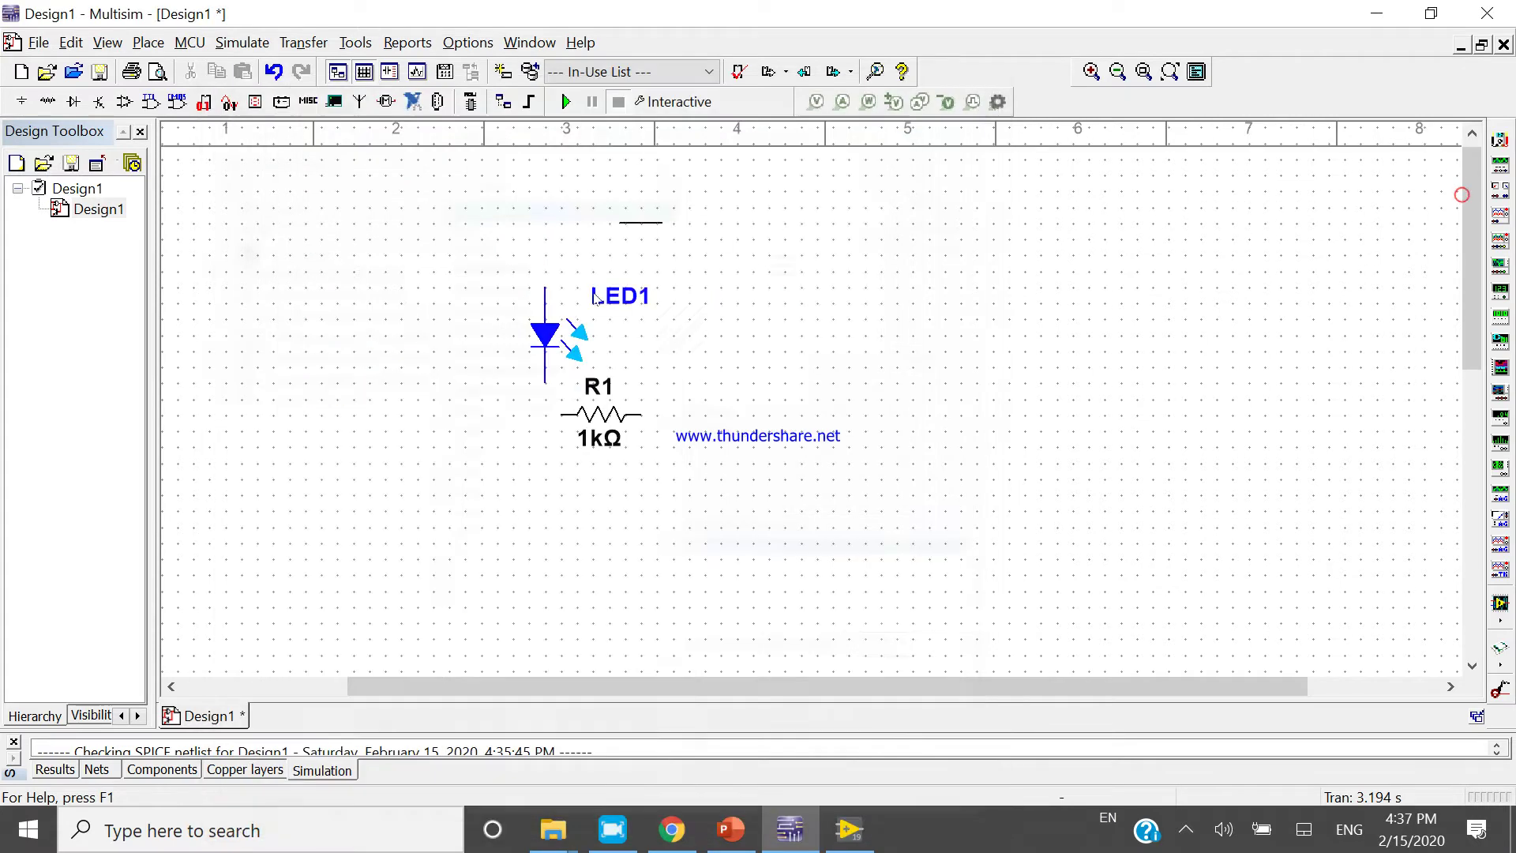
left_click(345, 335)
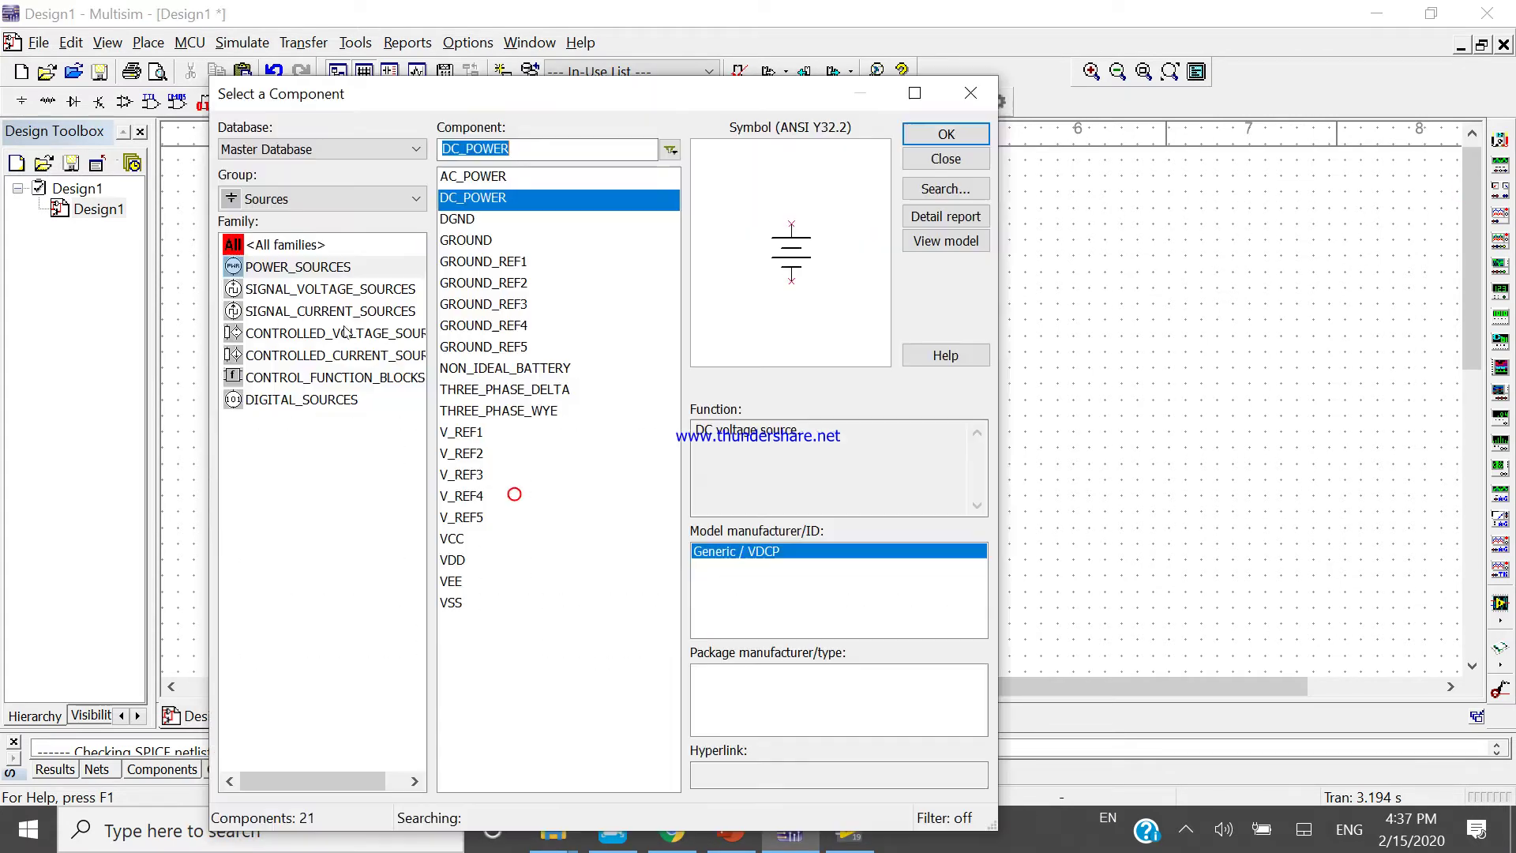
Place a GROUND symbol below the resistor and close the component selector.
double_click(479, 242)
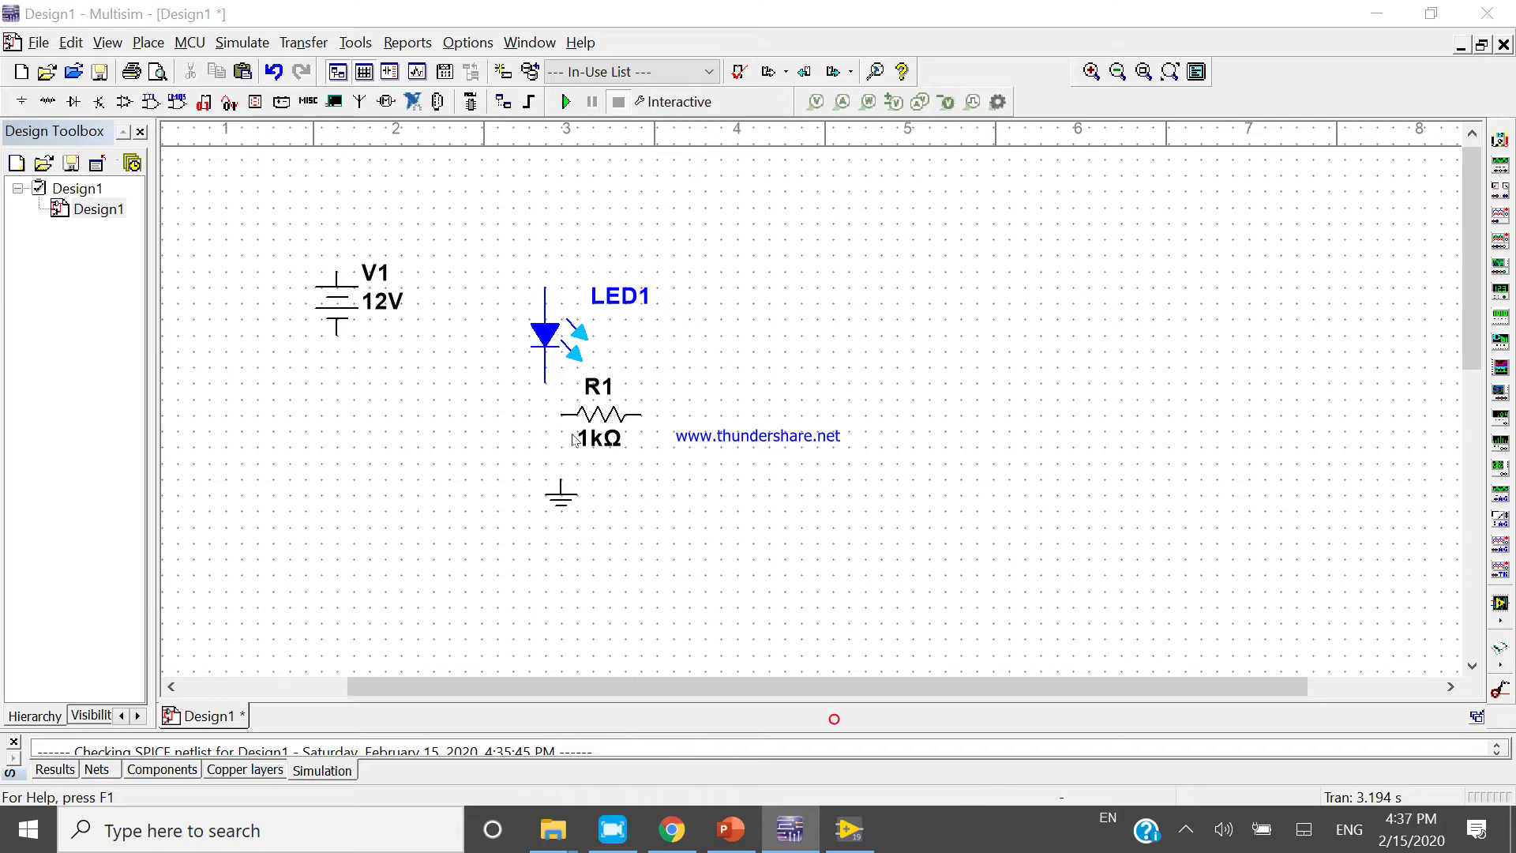
left_click(557, 484)
left_click(971, 93)
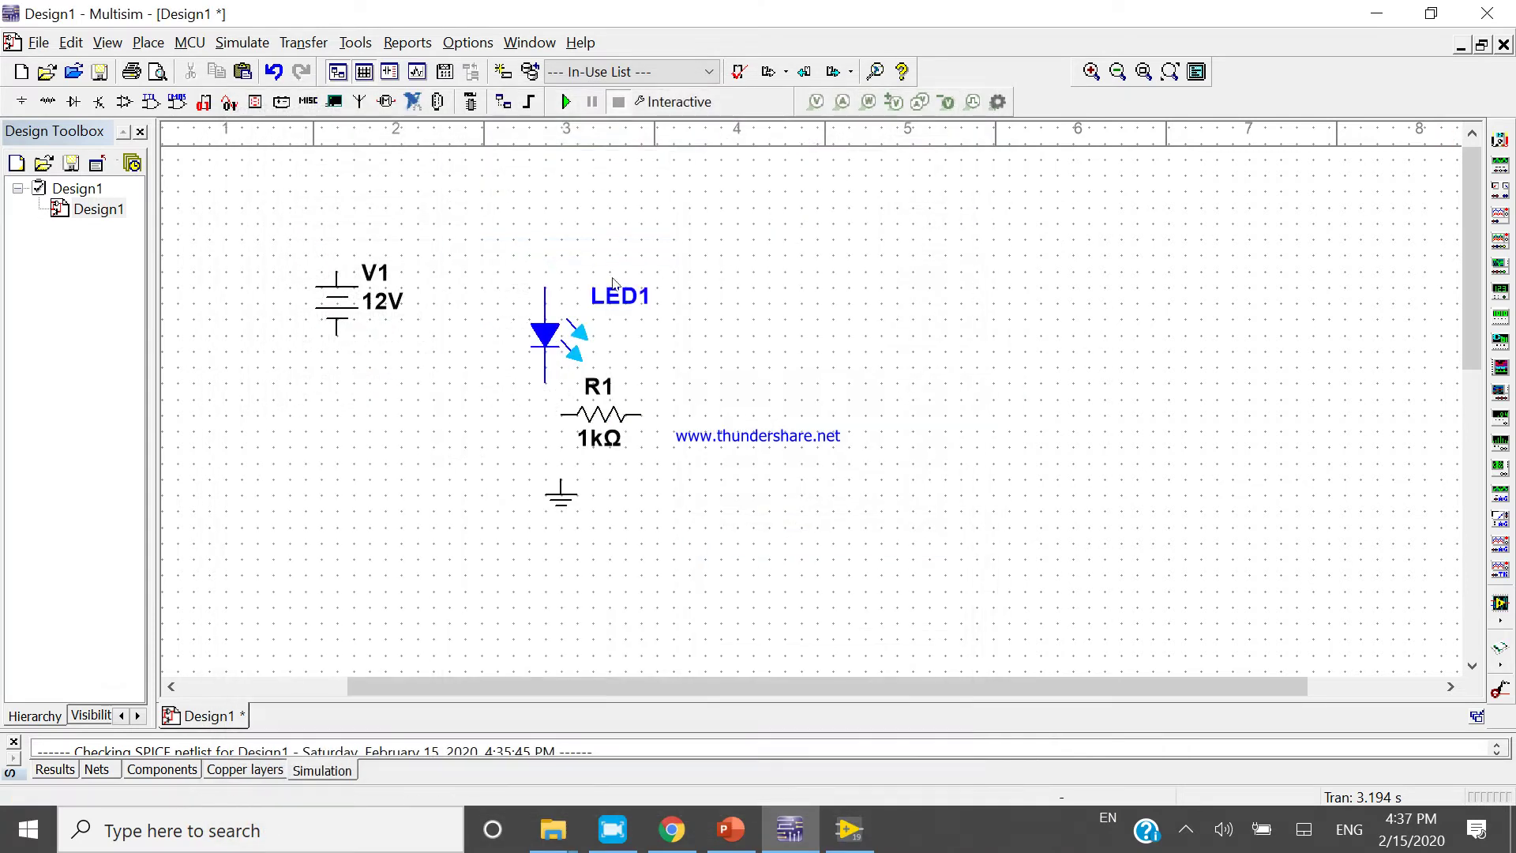
Move the LED slightly up and to the right, and wire the DC source's positive terminal to its anode.
left_click_drag(499, 274, 538, 361)
key("Up")
key("Up")
key("Up")
key("Right")
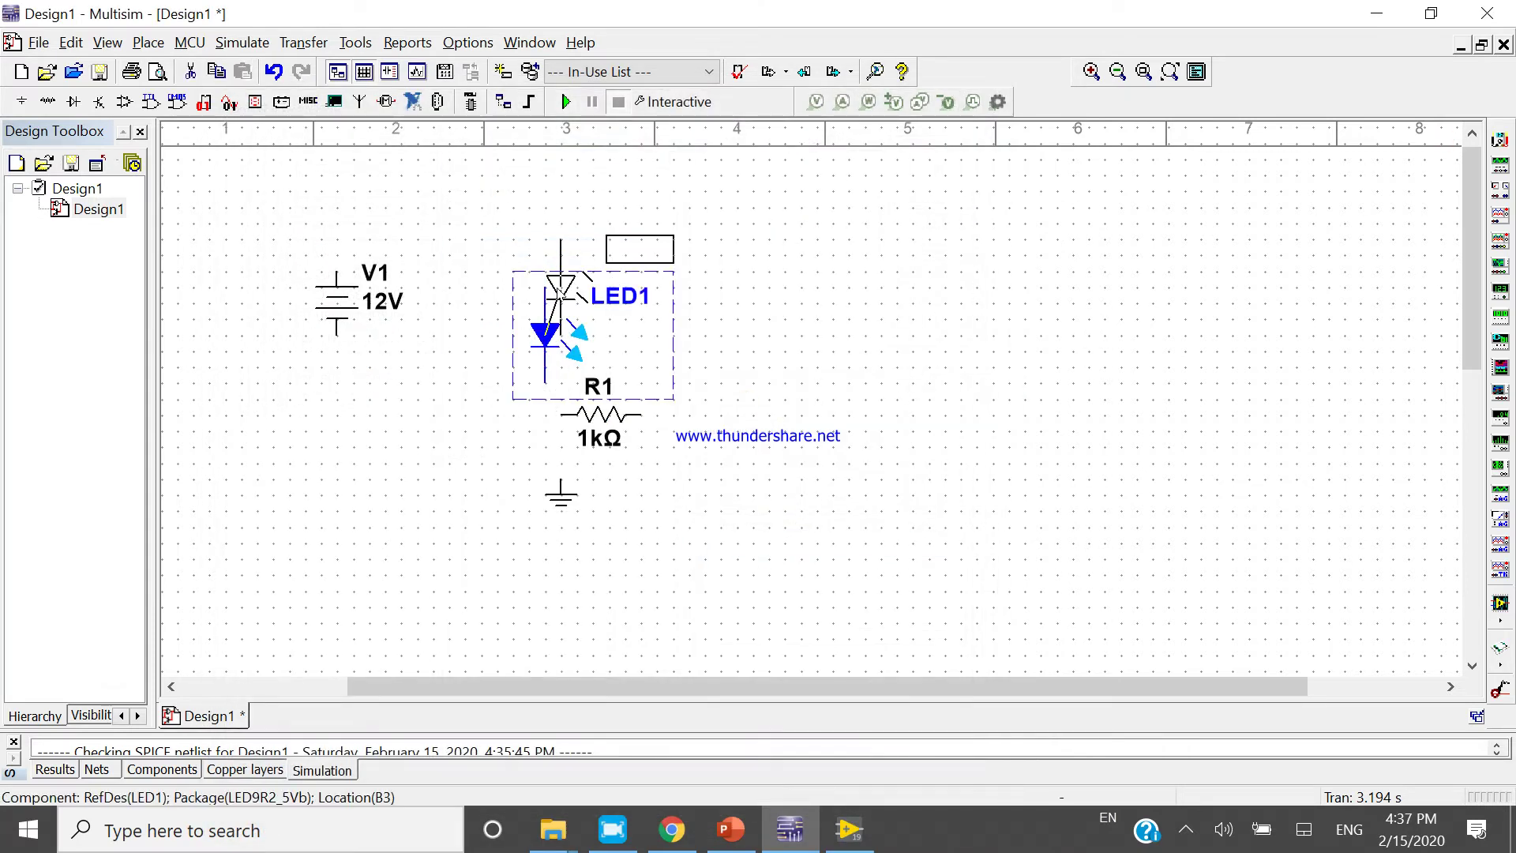
left_click(471, 357)
left_click(337, 271)
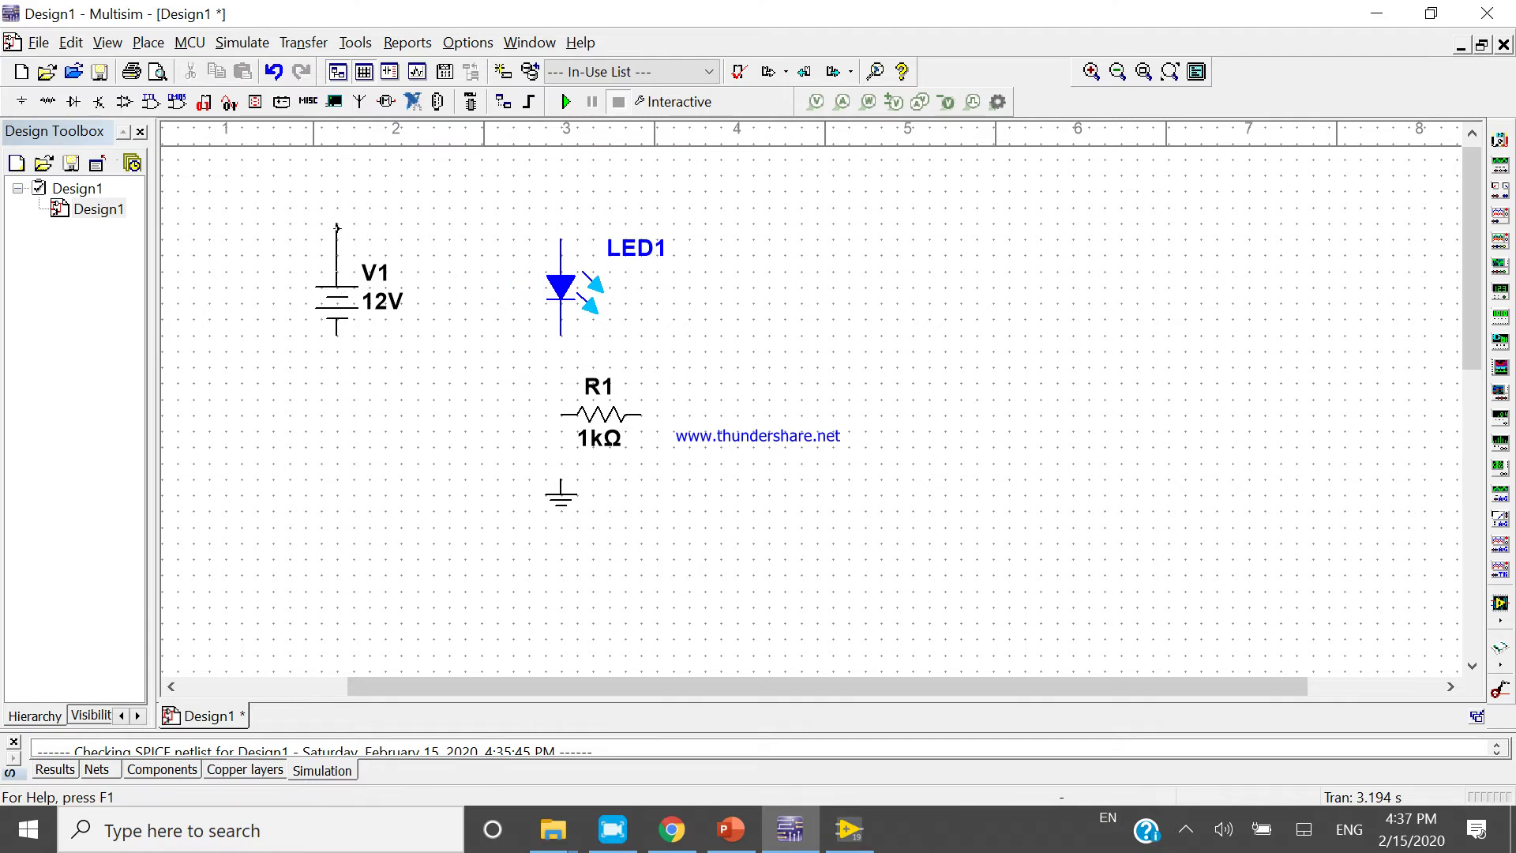
left_click(552, 240)
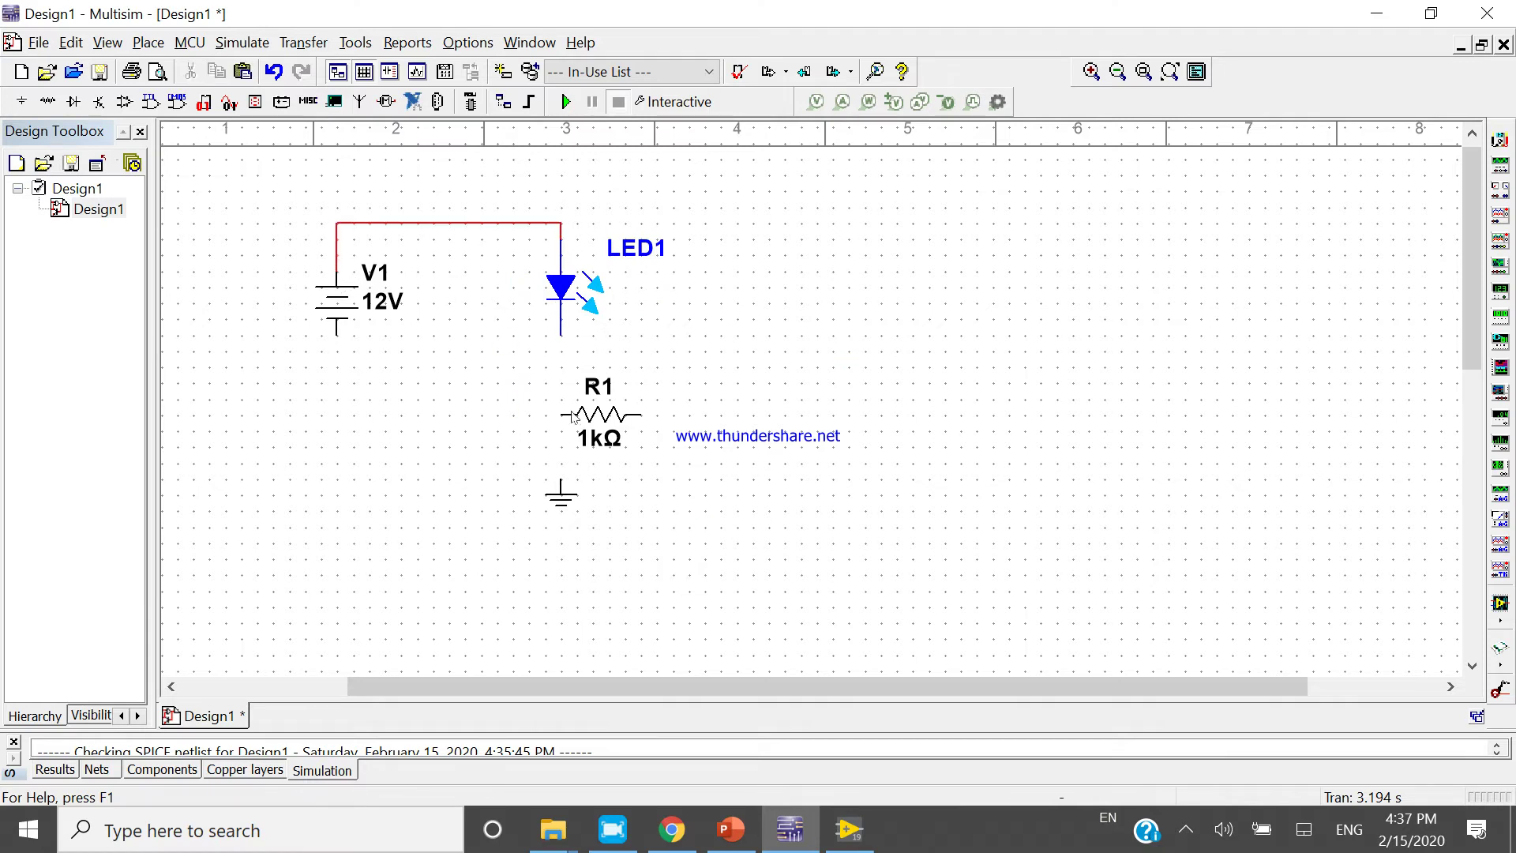
Rotate the LED clockwise in 90-degree steps until it lies horizontally with its anode facing the DC source.
left_click(600, 418)
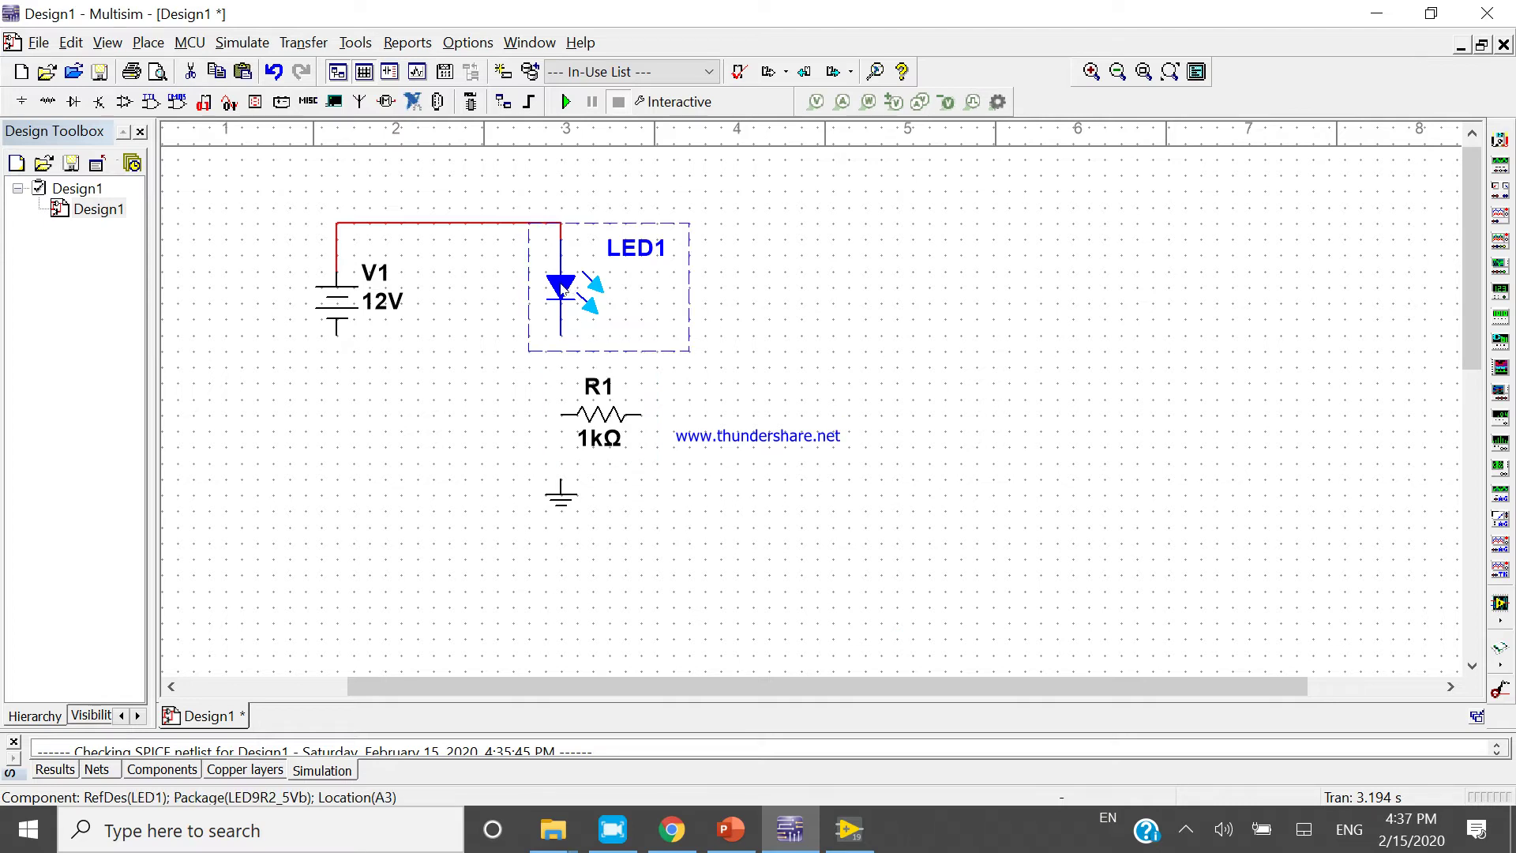
key("ctrl+r")
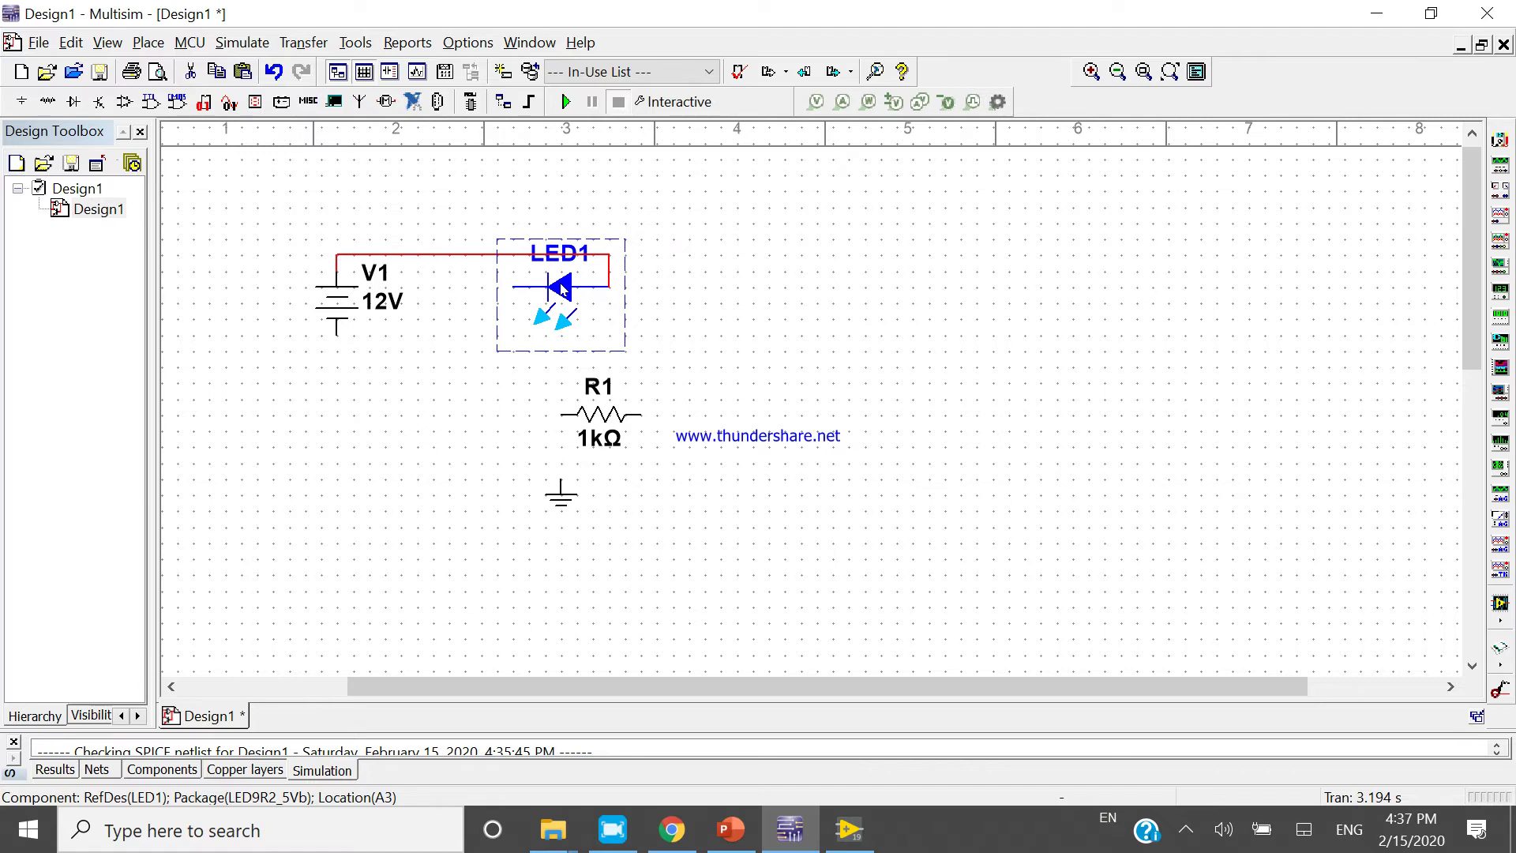
key("ctrl+r")
key("ctrl+r")
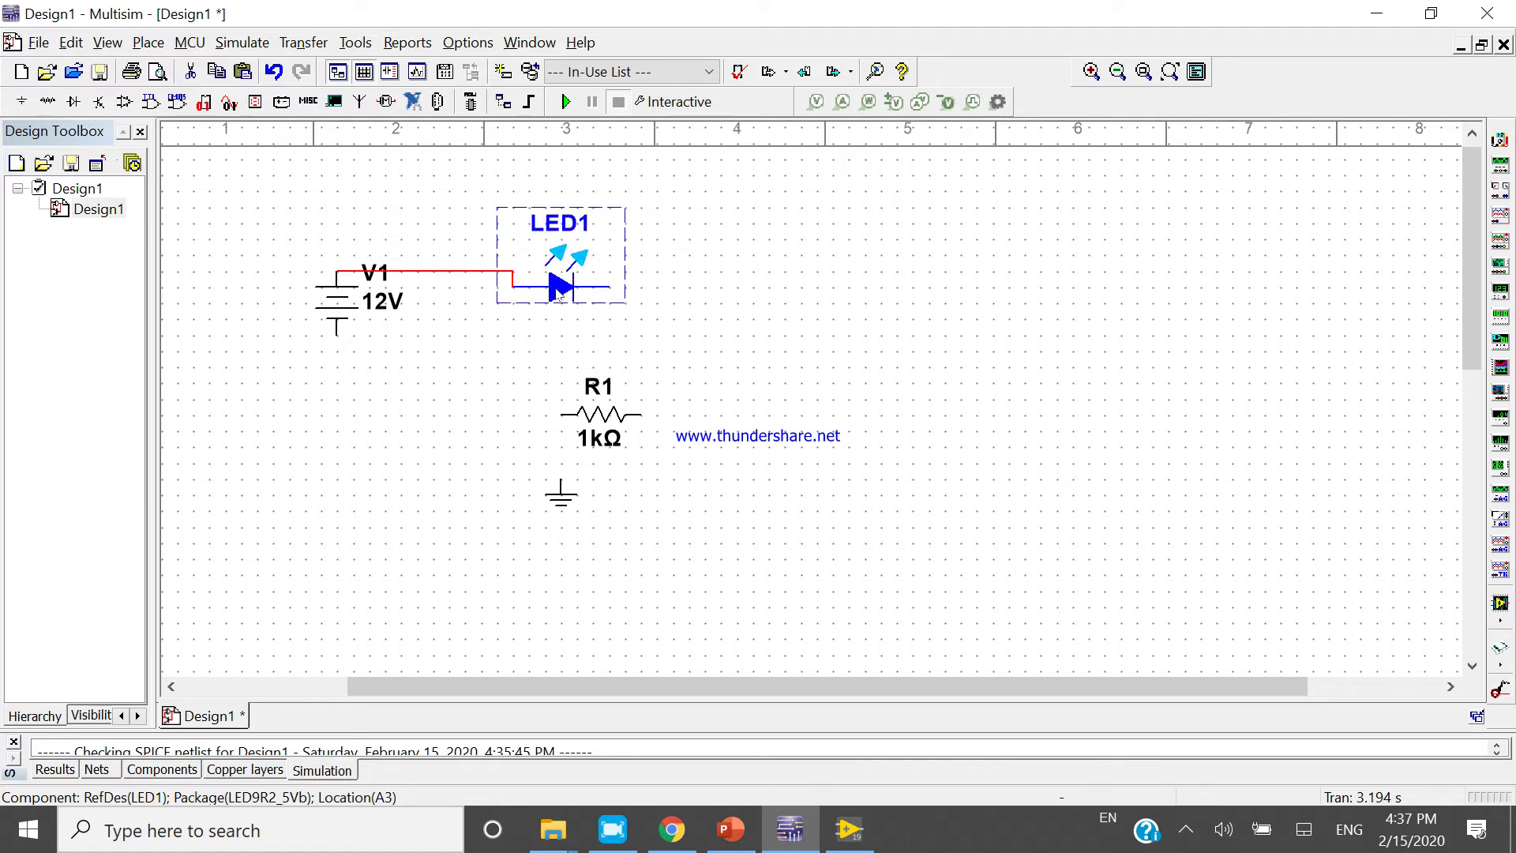
Align the LED with the source's positive terminal and move the resistor against its cathode so they connect in series.
left_click_drag(559, 293, 543, 276)
left_click_drag(594, 427, 667, 273)
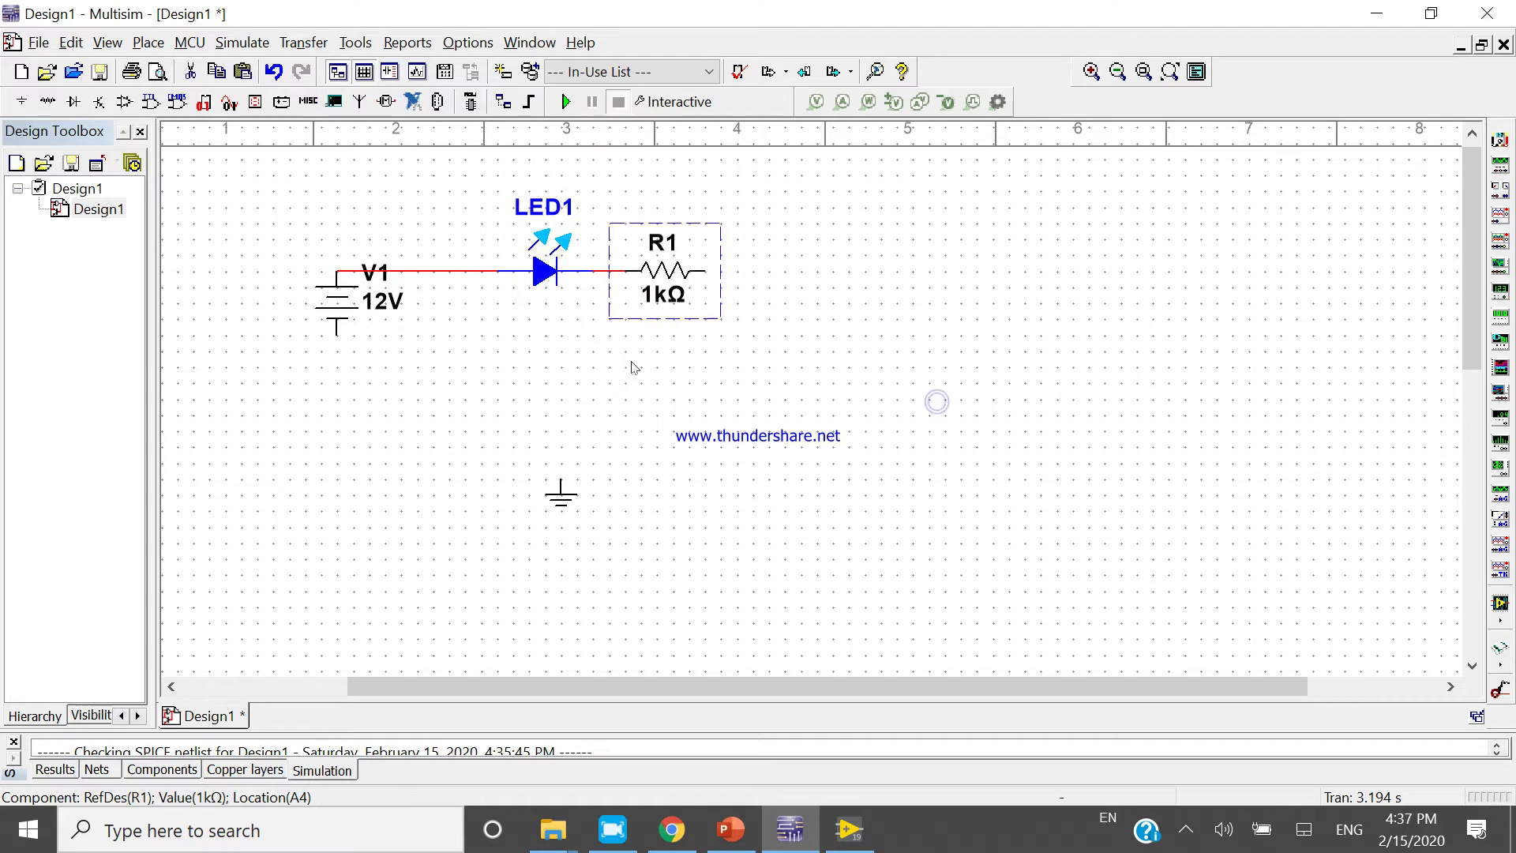
left_click(572, 467)
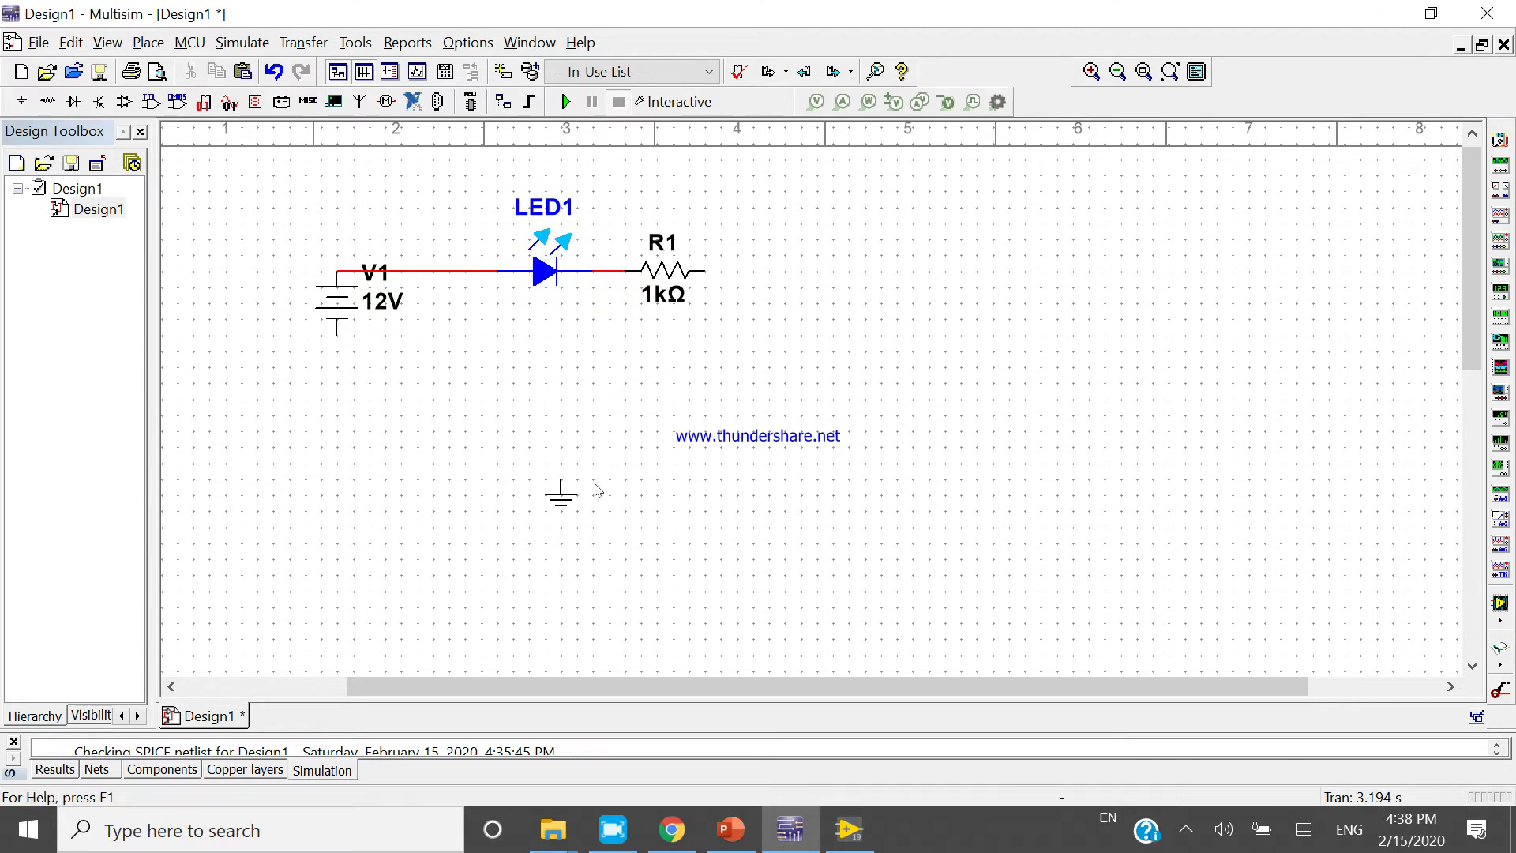
Attach the ground to the DC source's negative terminal, and wire a copy of it to the resistor's free end.
left_click_drag(567, 508, 338, 360)
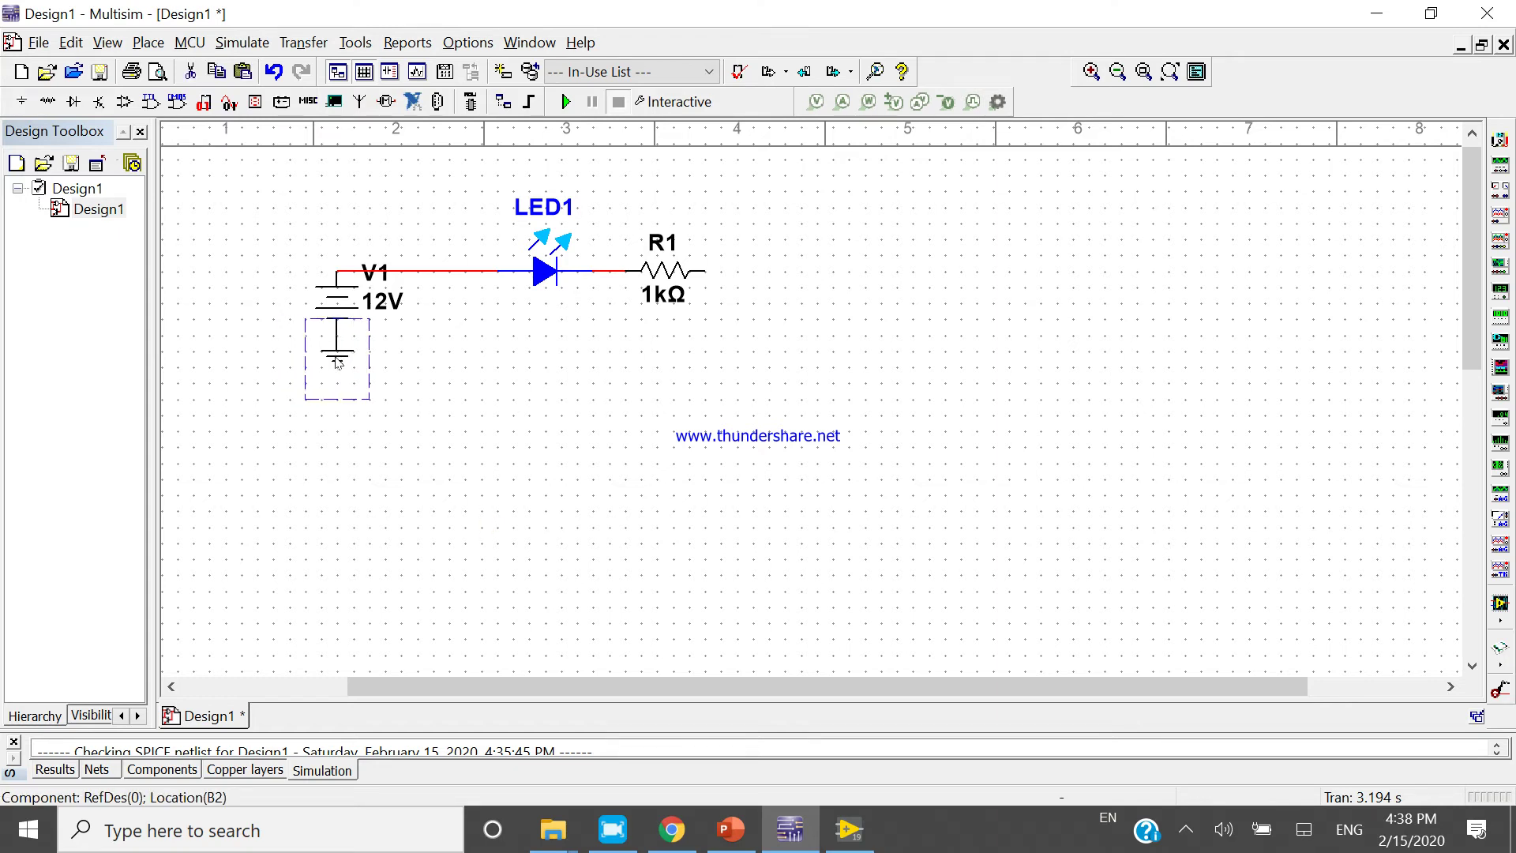
key("ctrl+c")
key("ctrl+v")
left_click(738, 292)
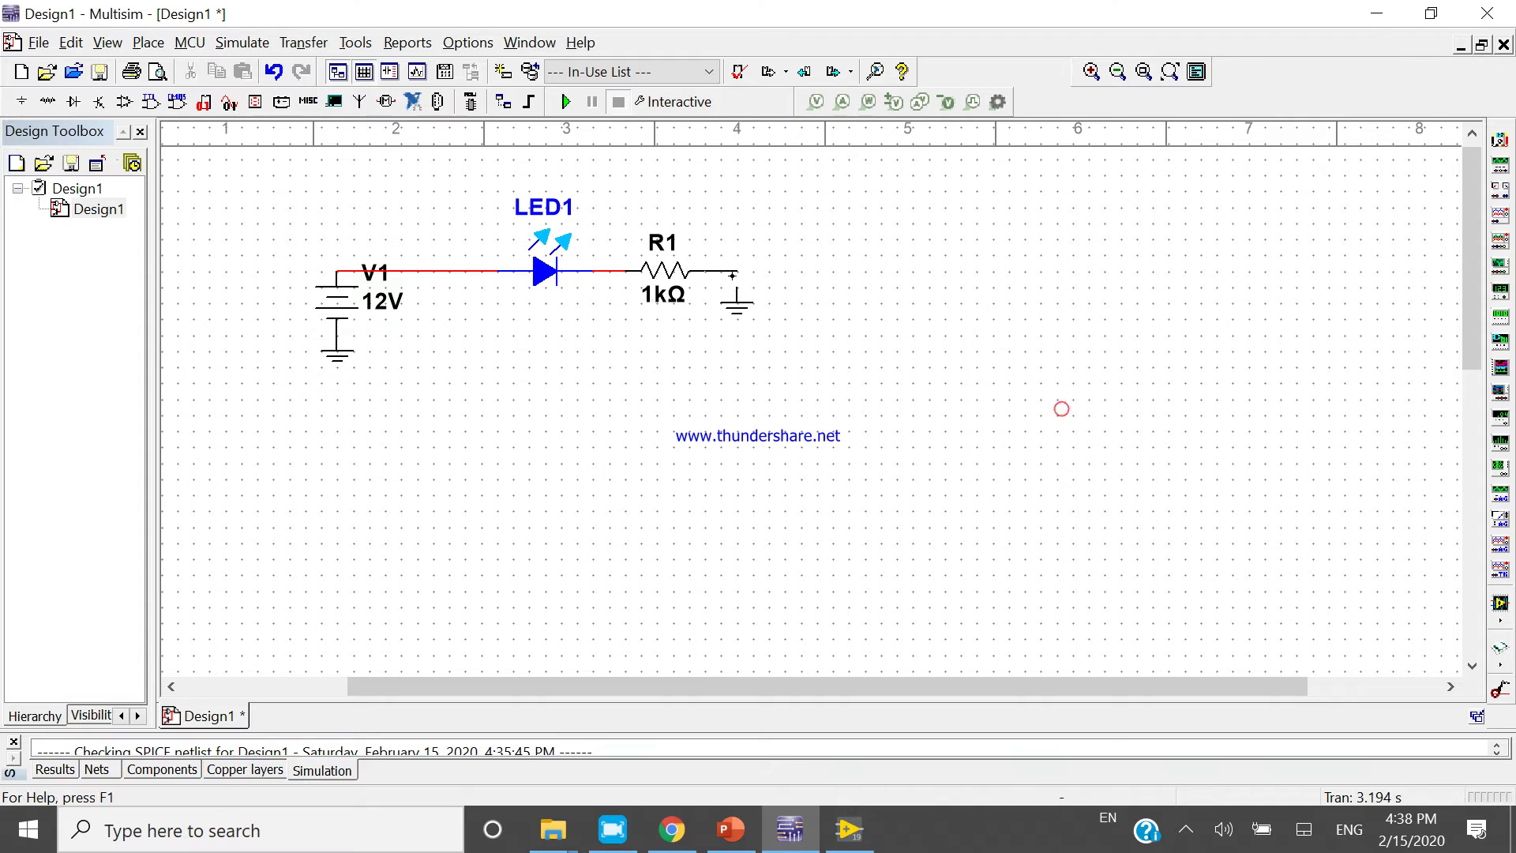
left_click(737, 285)
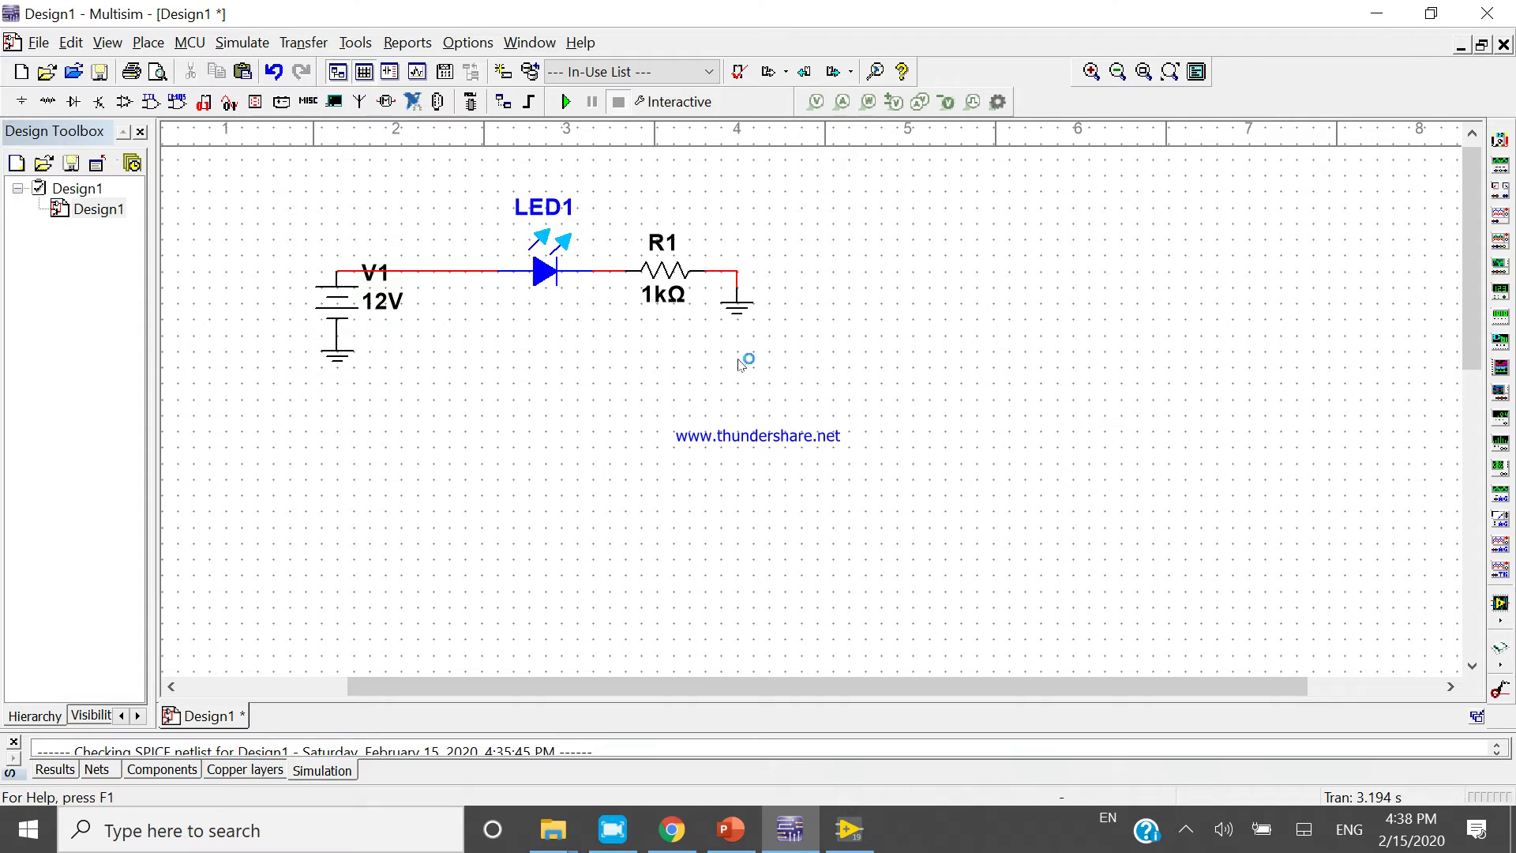
Run and stop the interactive simulation twice to check whether the LED lights.
left_click(566, 101)
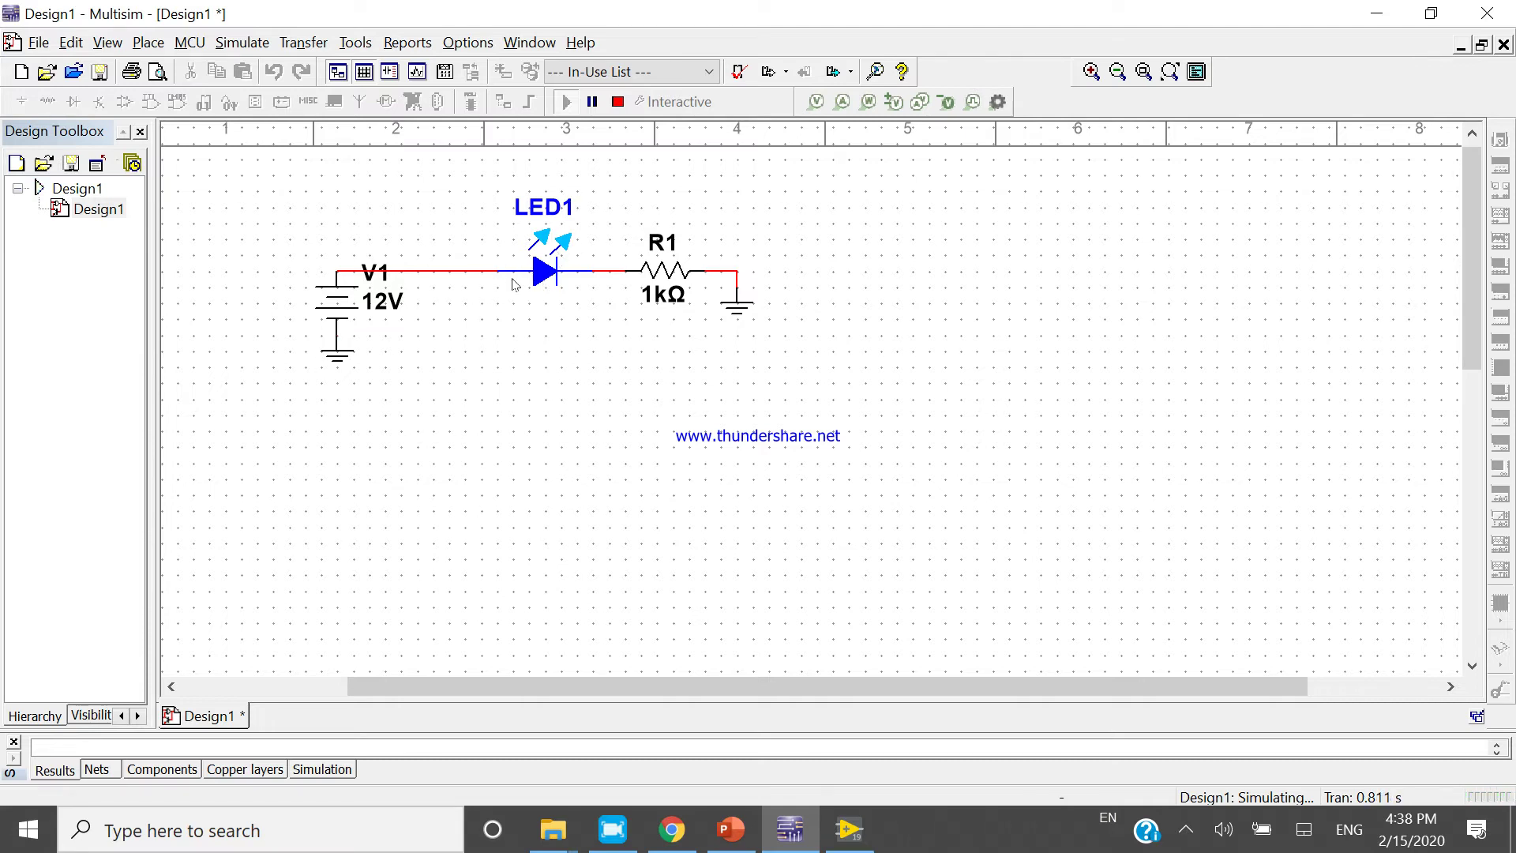
left_click(616, 104)
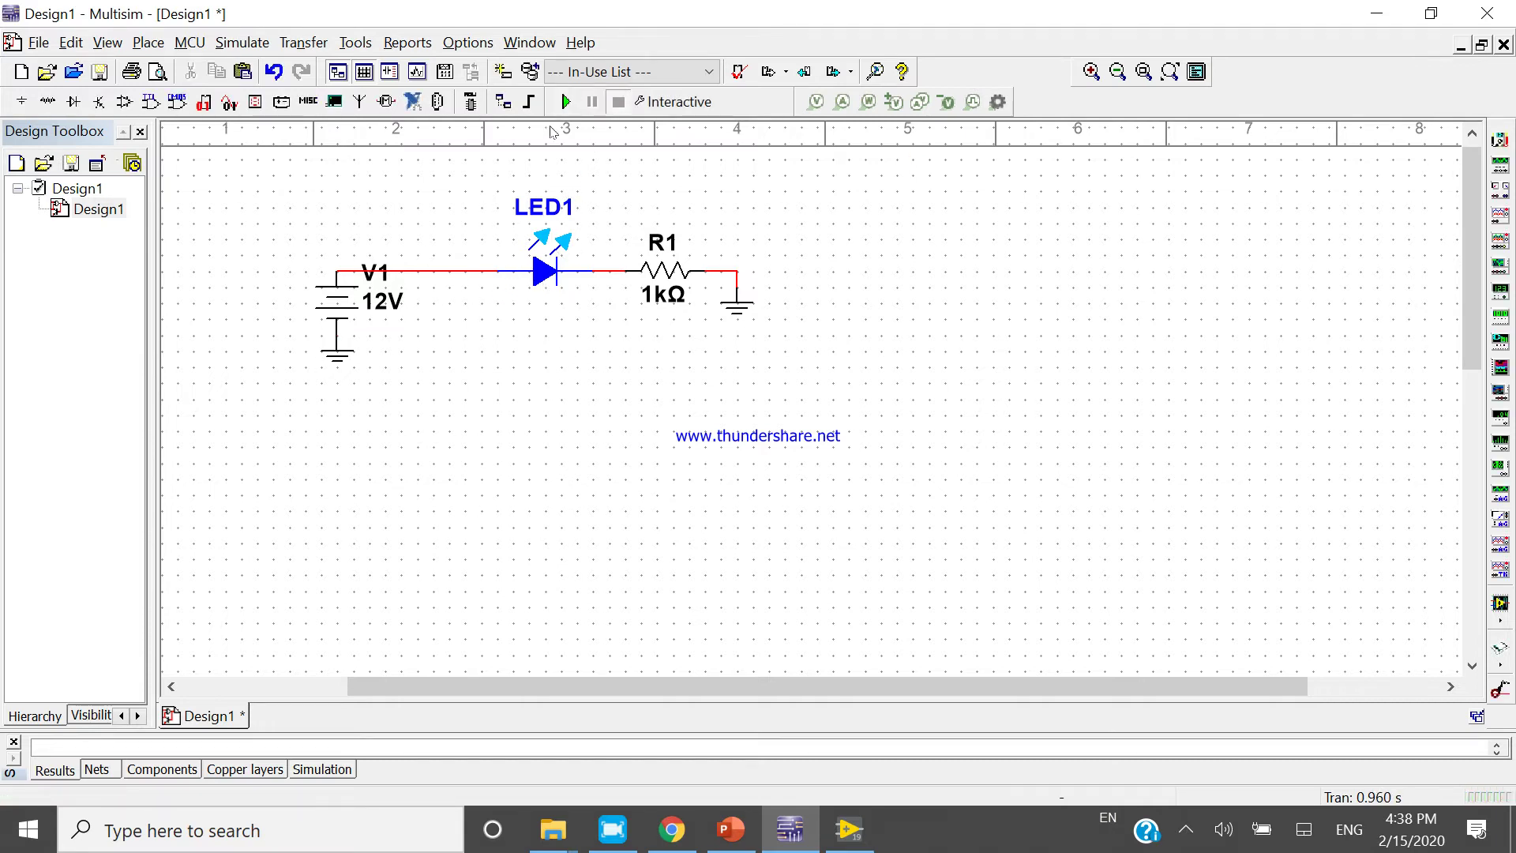
left_click(568, 101)
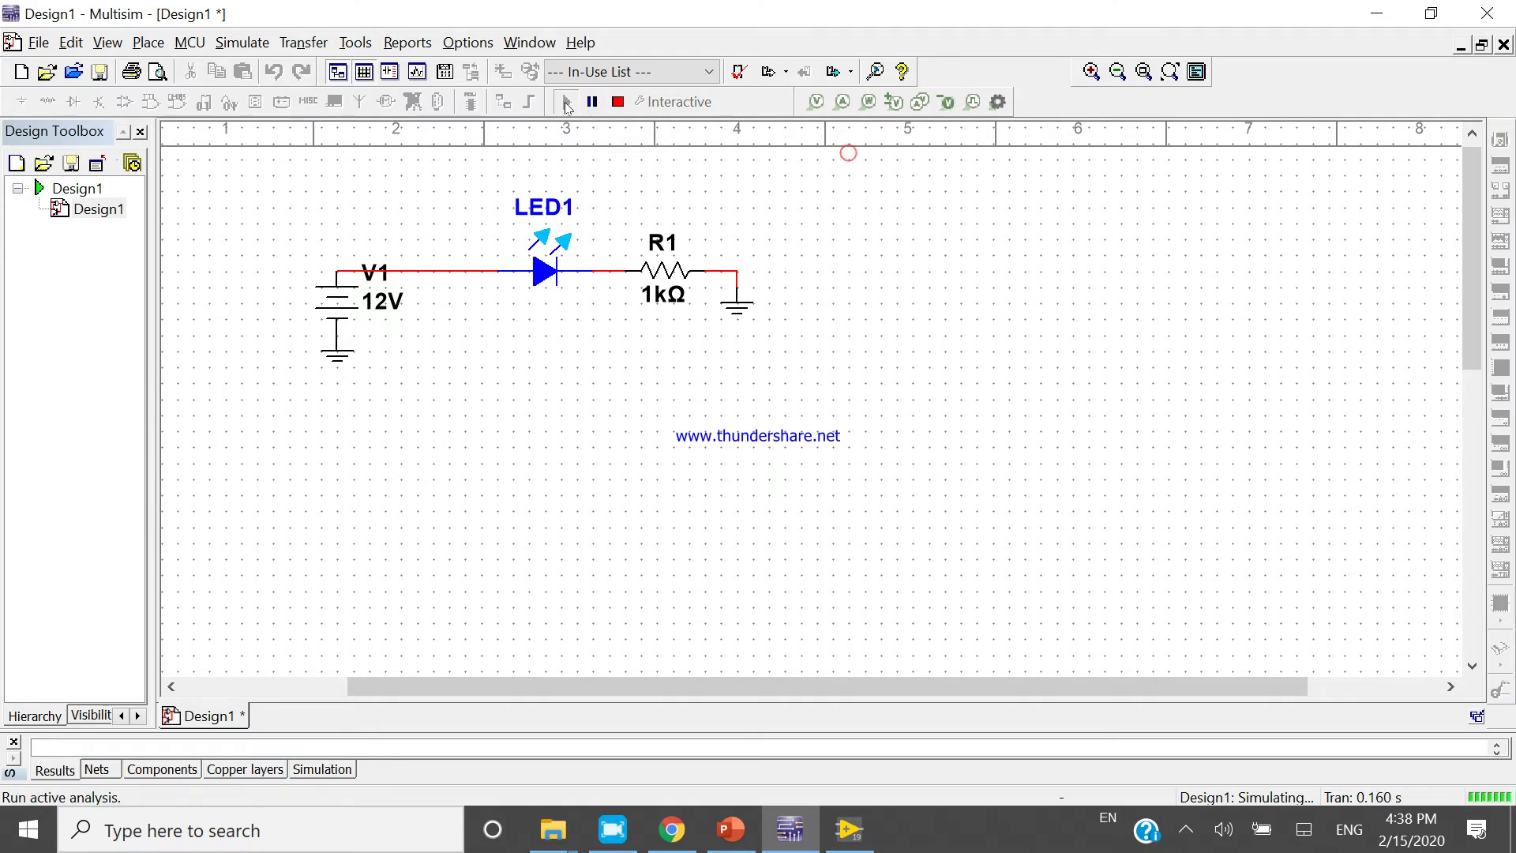
left_click(618, 102)
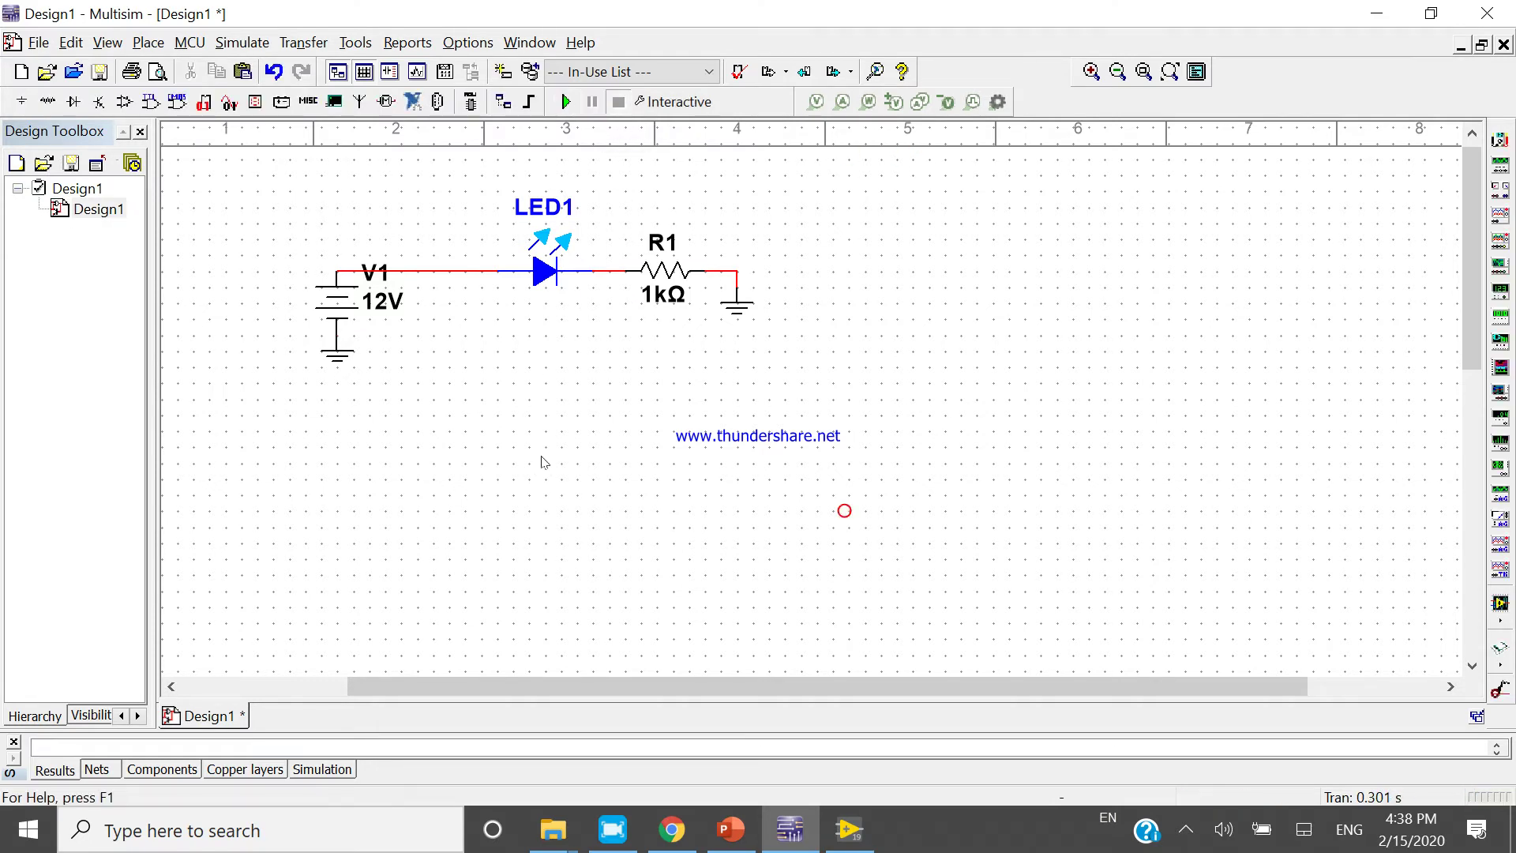
Lower the ground under the DC source, shift the source slightly left, and realign the ground directly beneath it.
left_click_drag(337, 360, 337, 410)
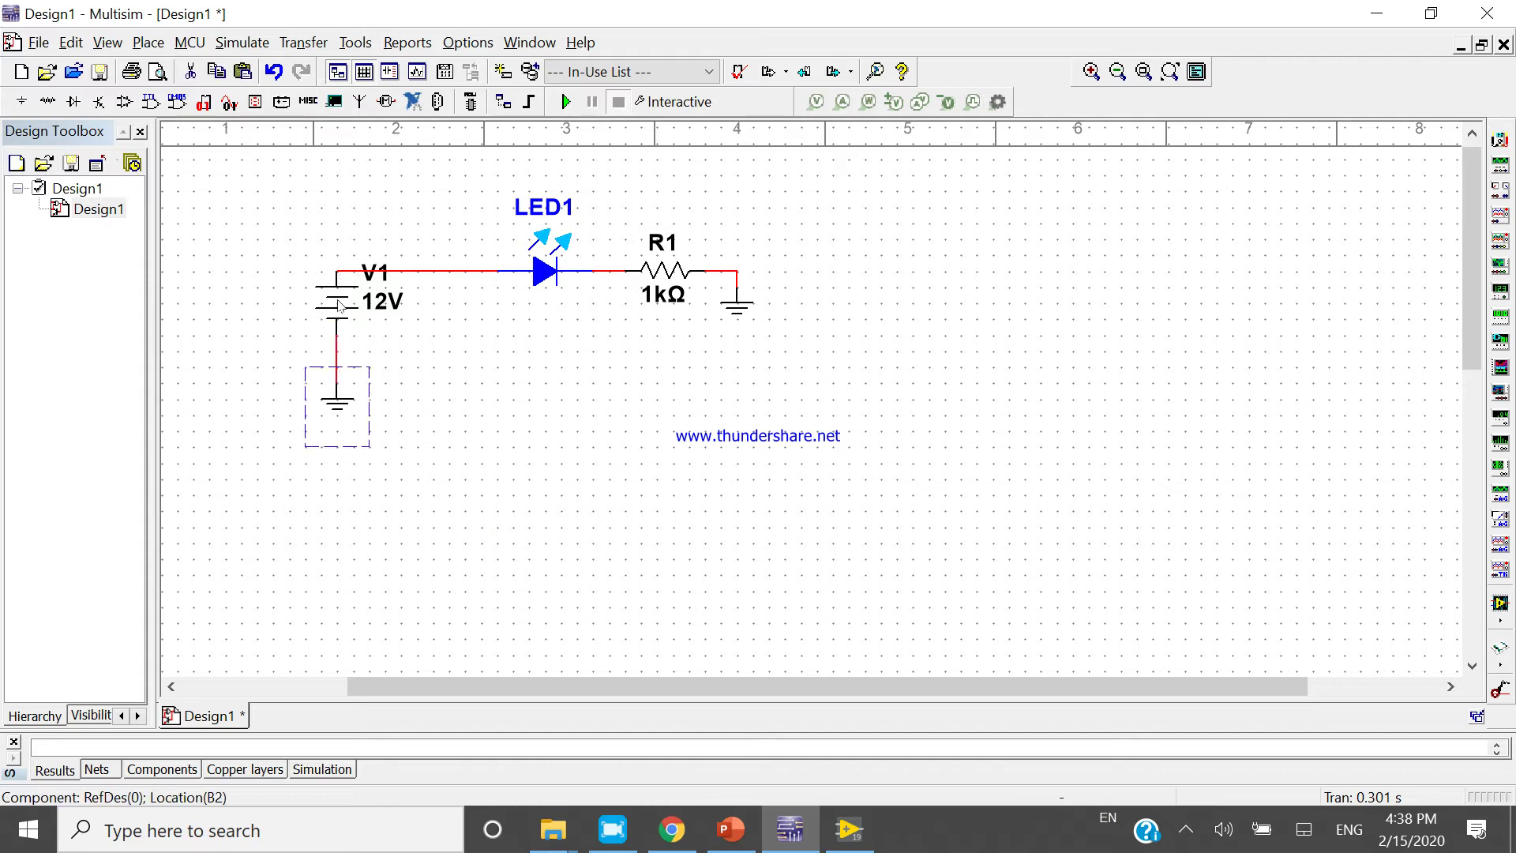
left_click_drag(347, 304, 331, 304)
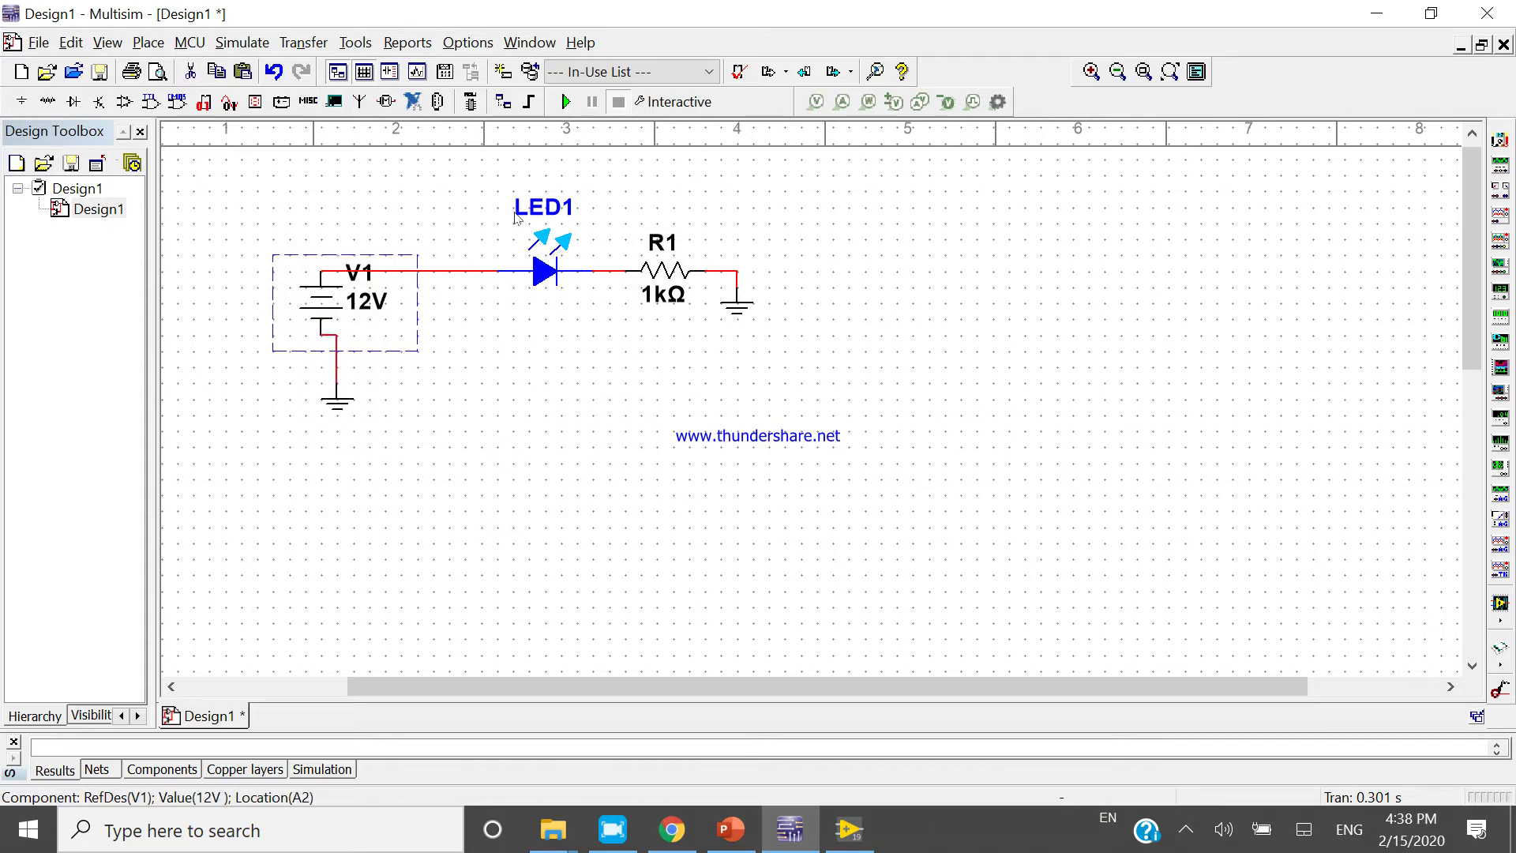
left_click(337, 405)
key("Left")
key("Up")
left_click(410, 406)
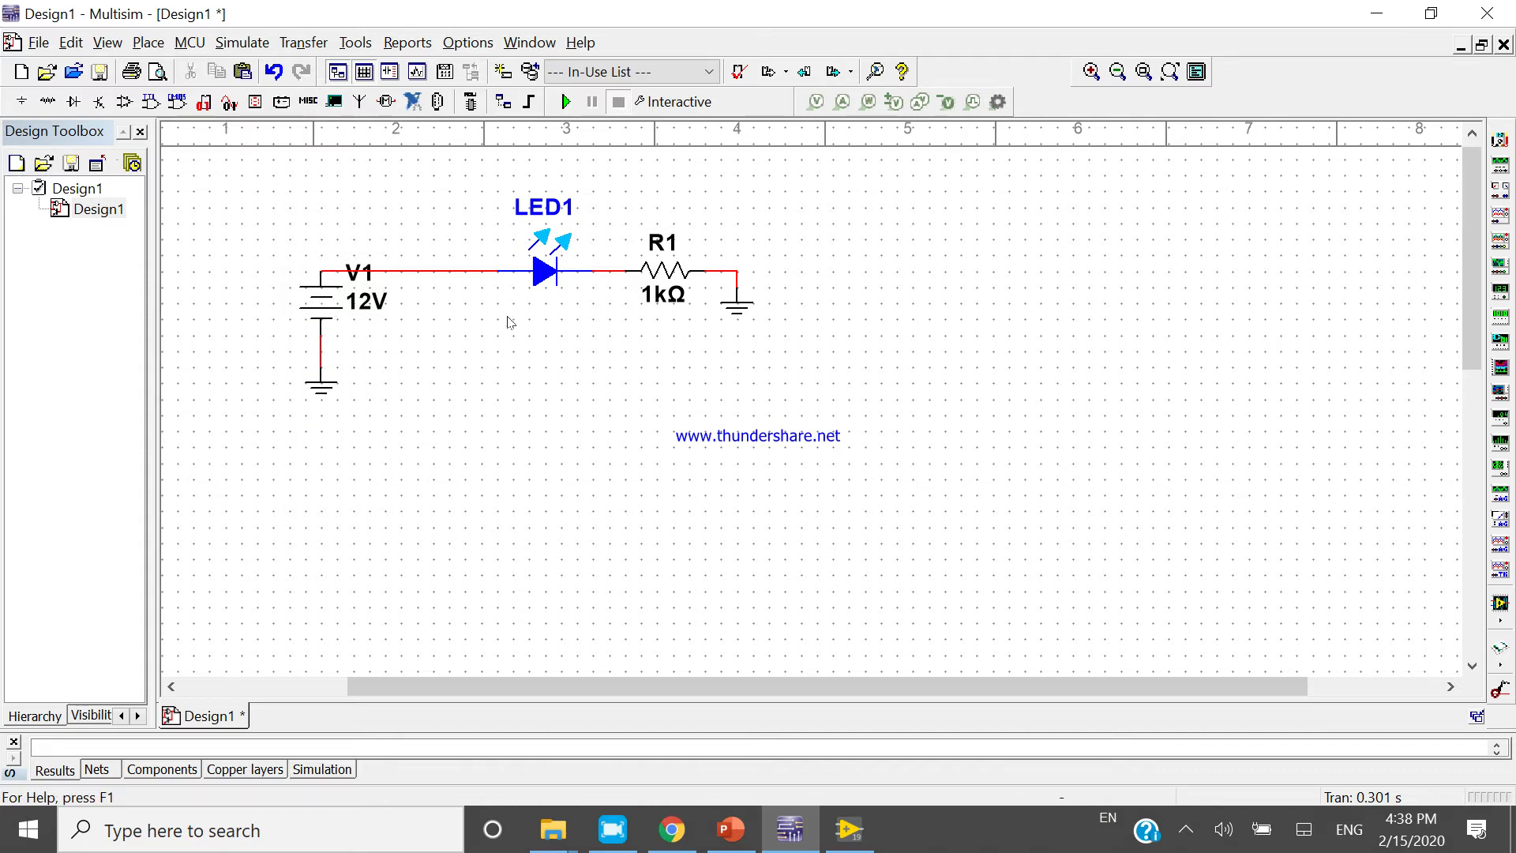
Set the DC source's voltage to 2 V and test the LED with a brief simulation run.
left_click(384, 307)
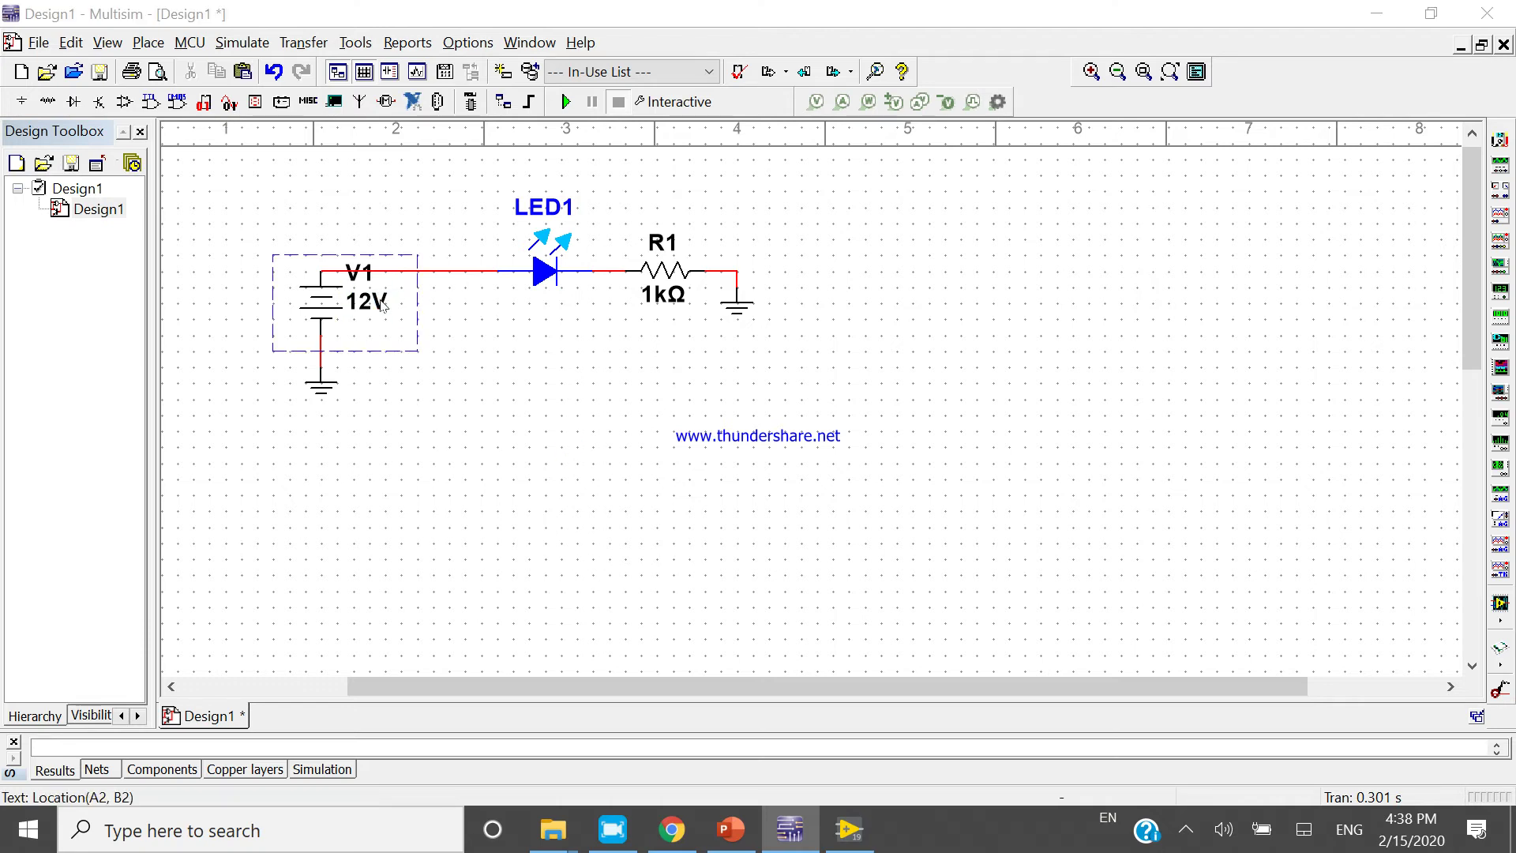
double_click(381, 304)
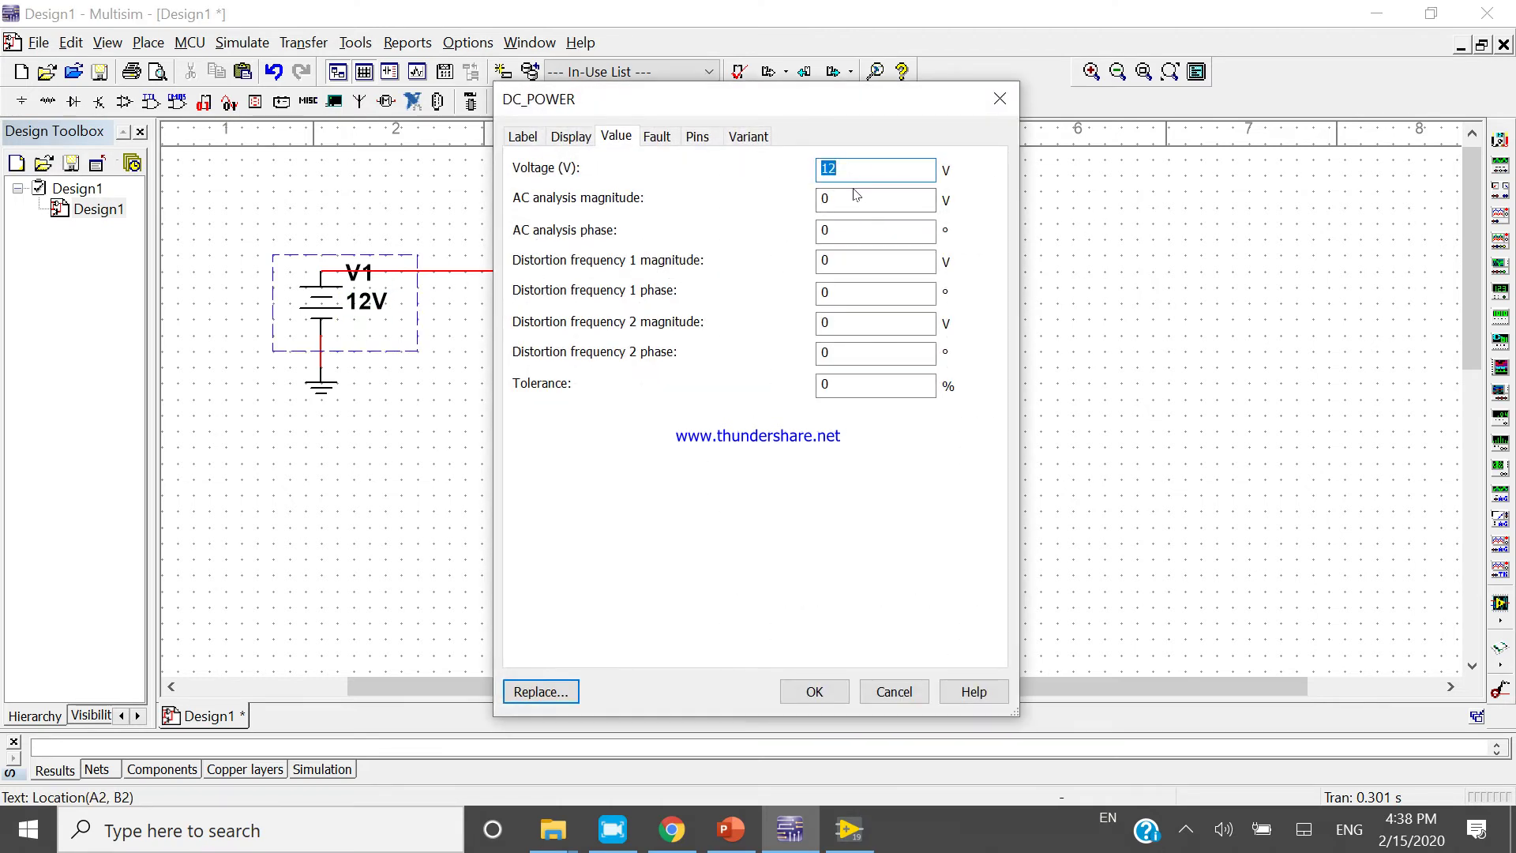
type("2")
left_click(813, 691)
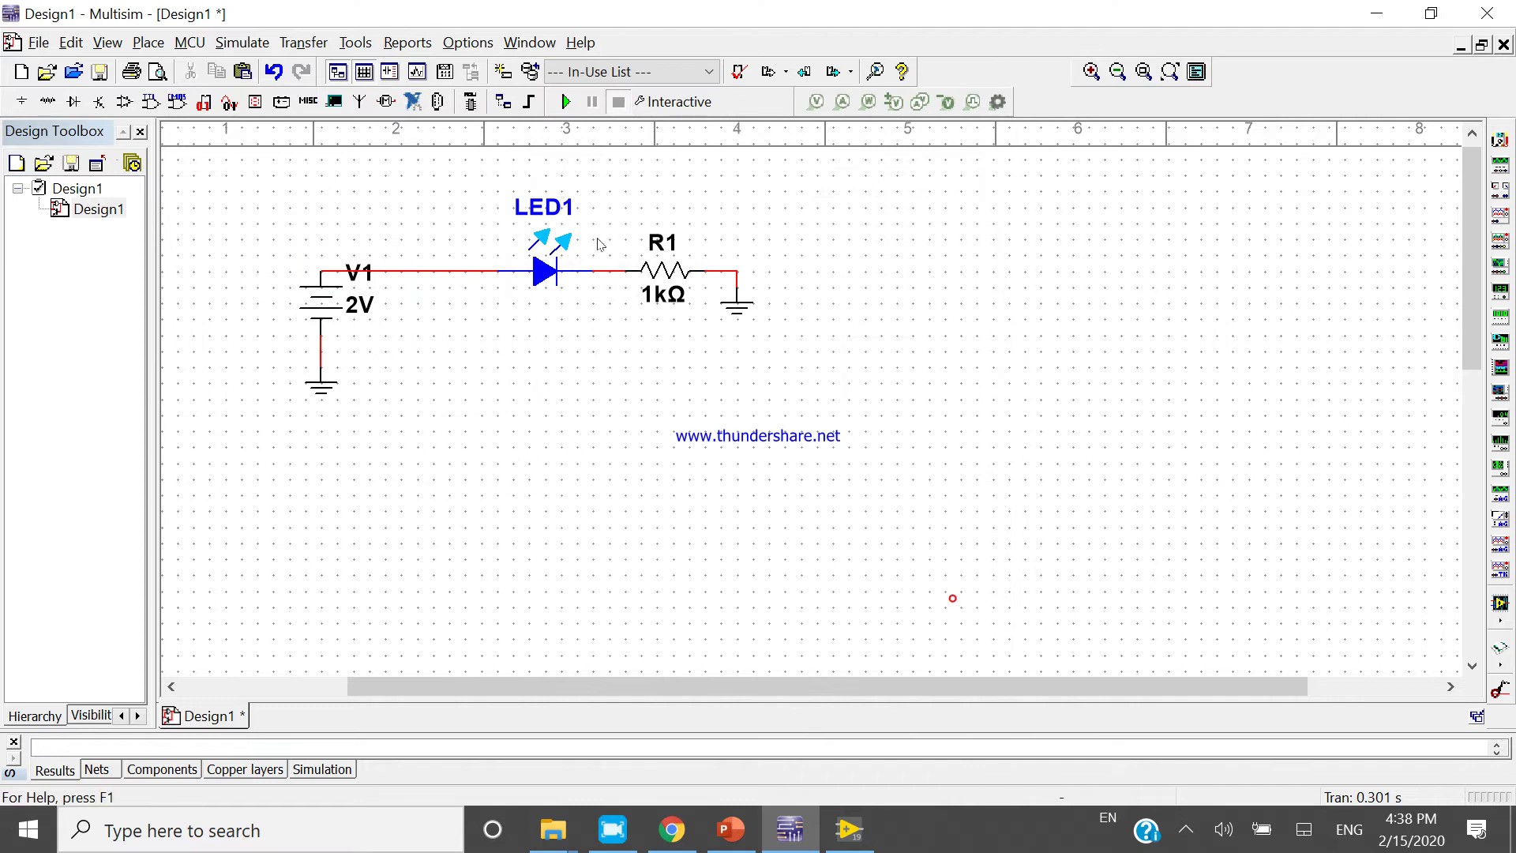
left_click(565, 101)
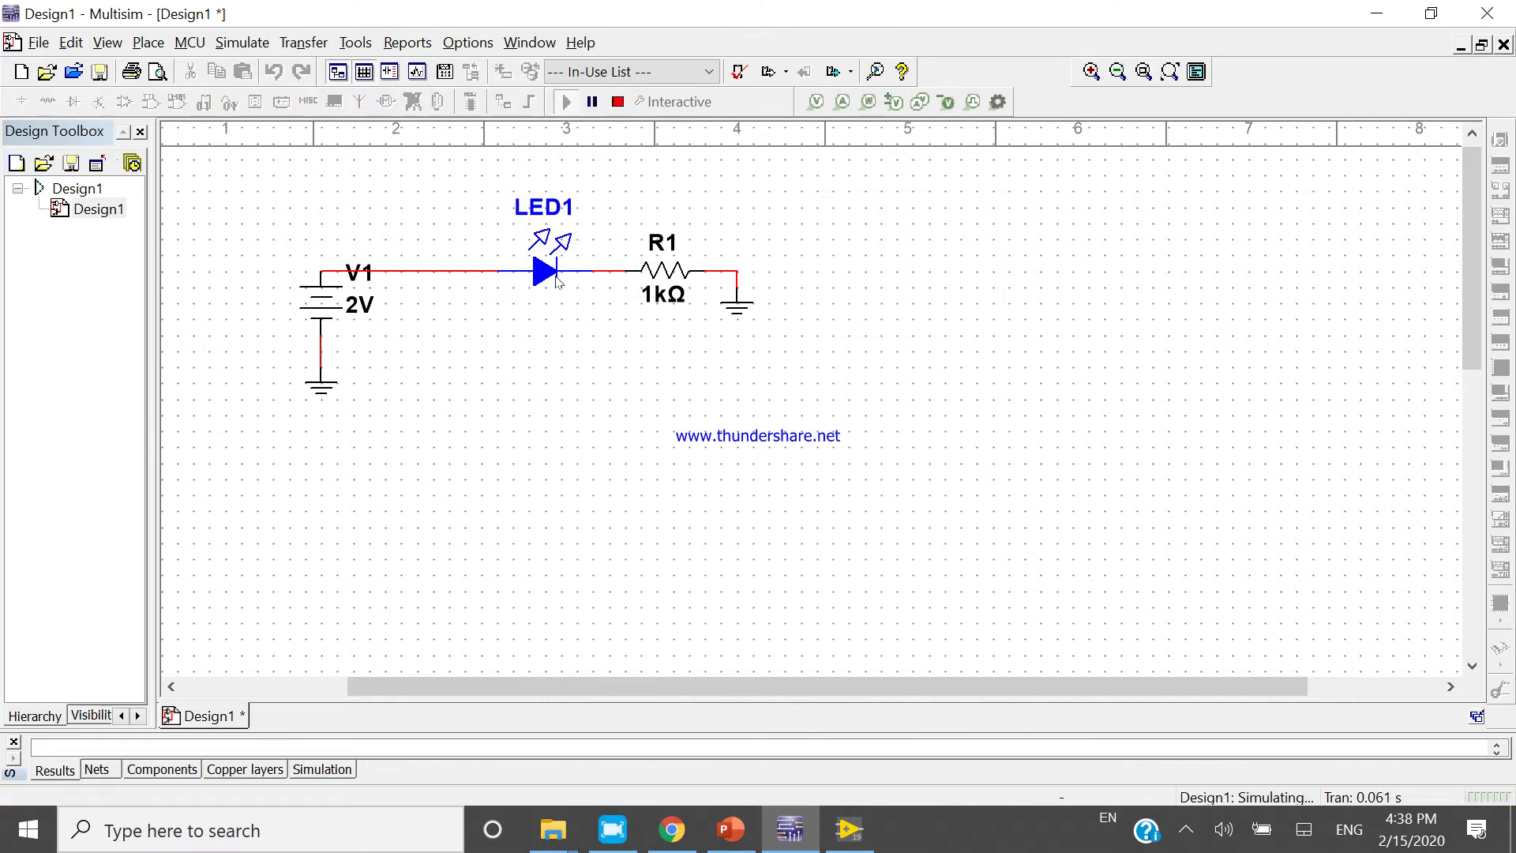
left_click(618, 101)
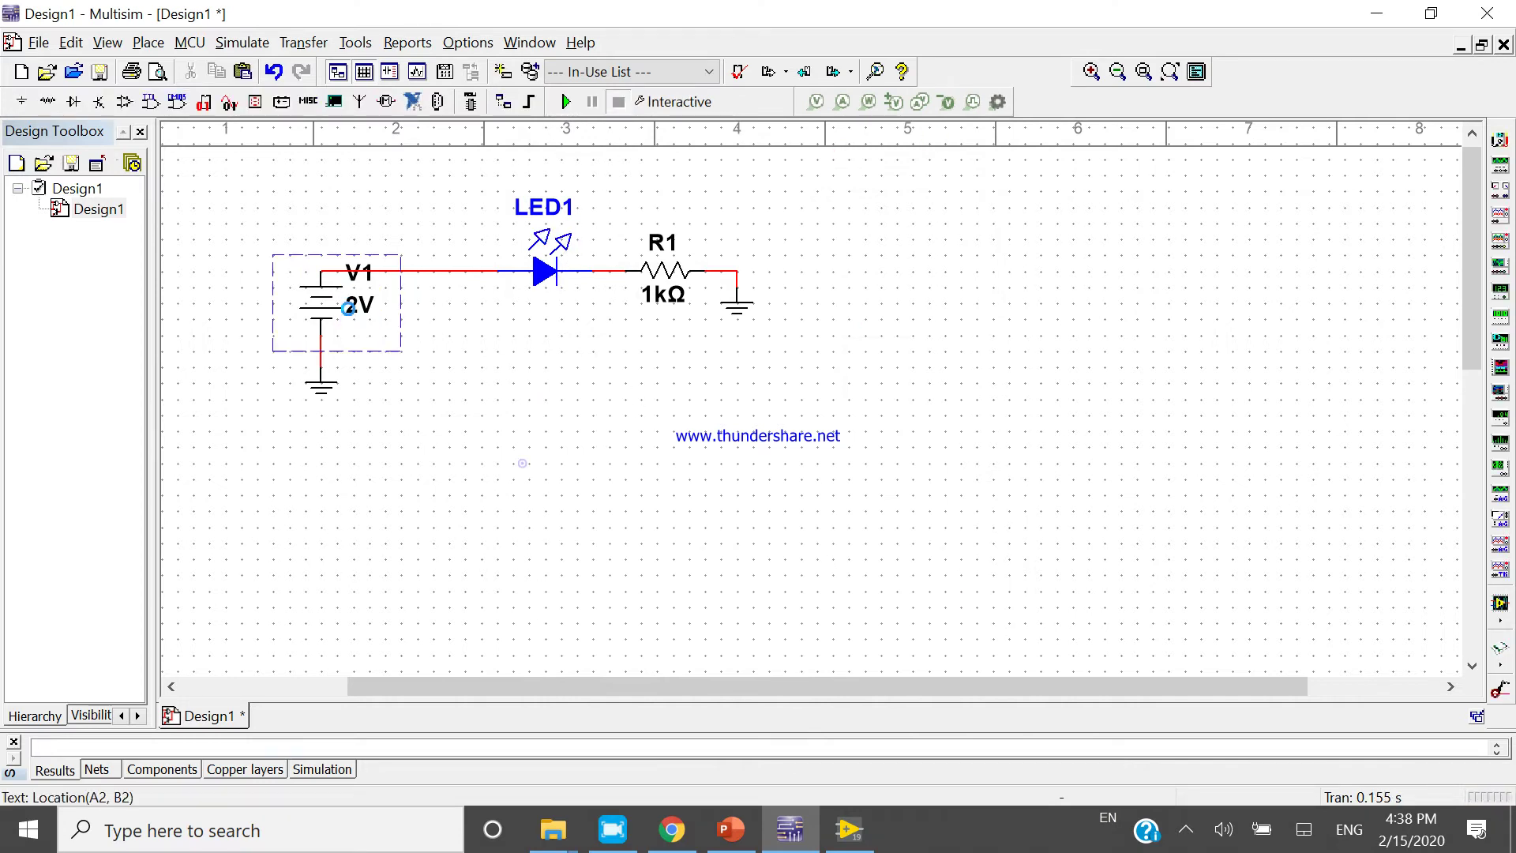
Set the DC source's voltage to 3 V and test the LED with a brief simulation run.
double_click(347, 308)
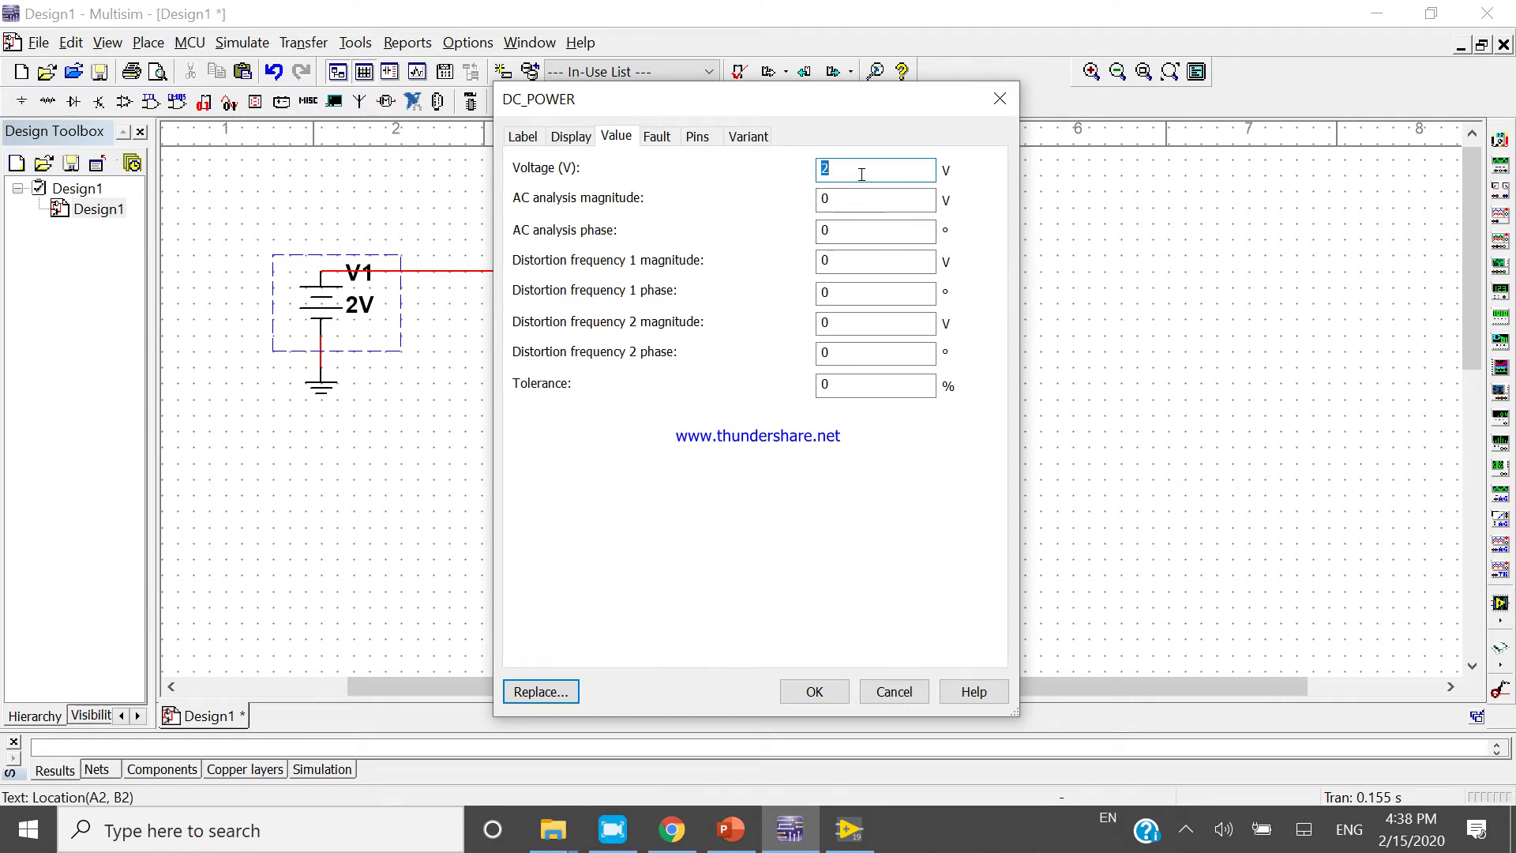
left_click(813, 692)
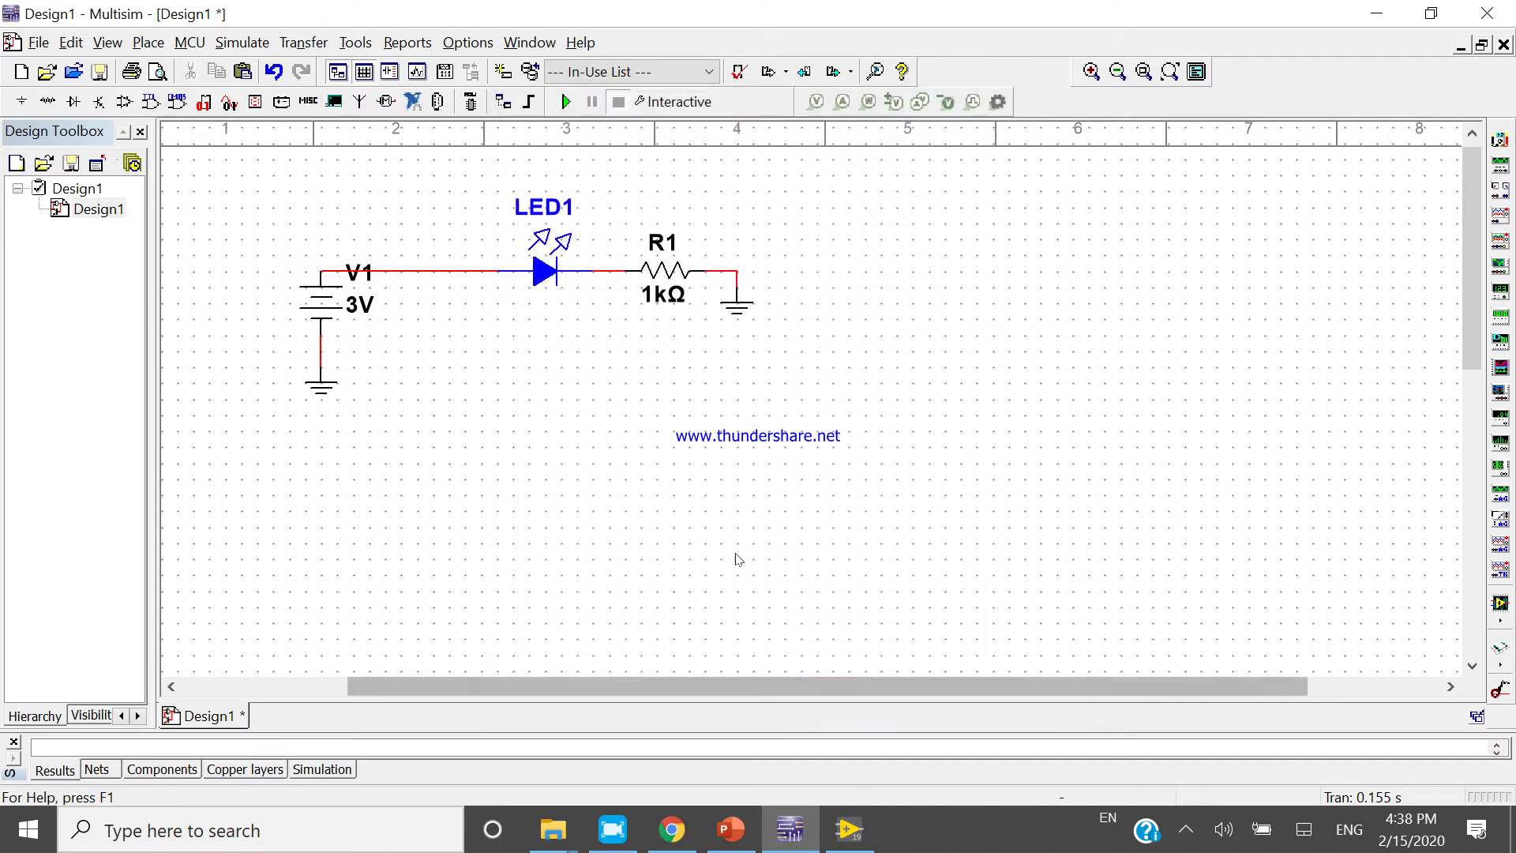
left_click(566, 102)
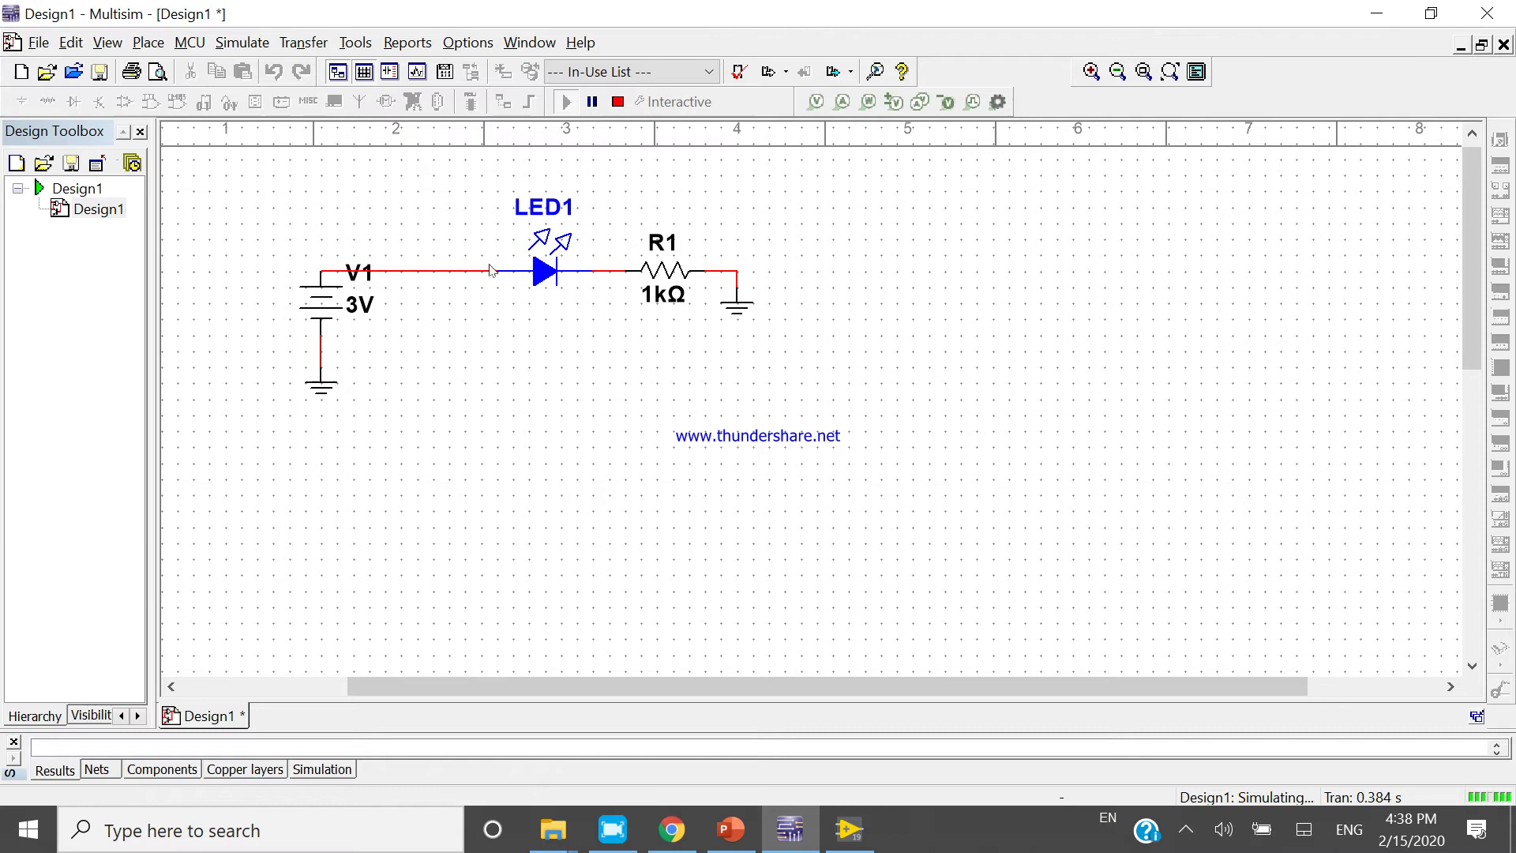
left_click(619, 102)
Set the DC source's voltage to 3.5 V and test the LED with a brief simulation run.
double_click(377, 274)
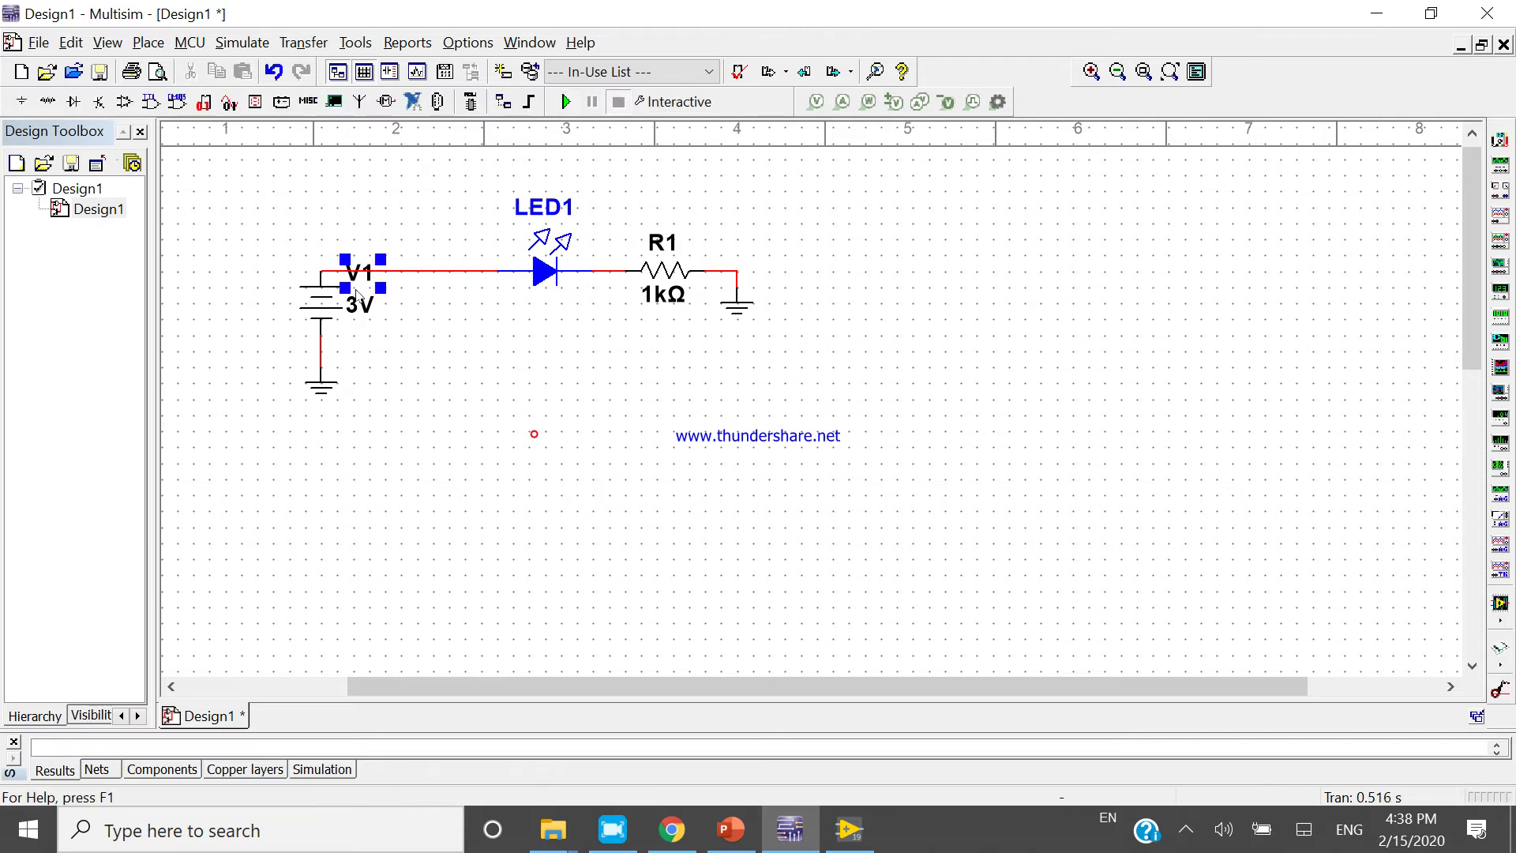
left_click(851, 175)
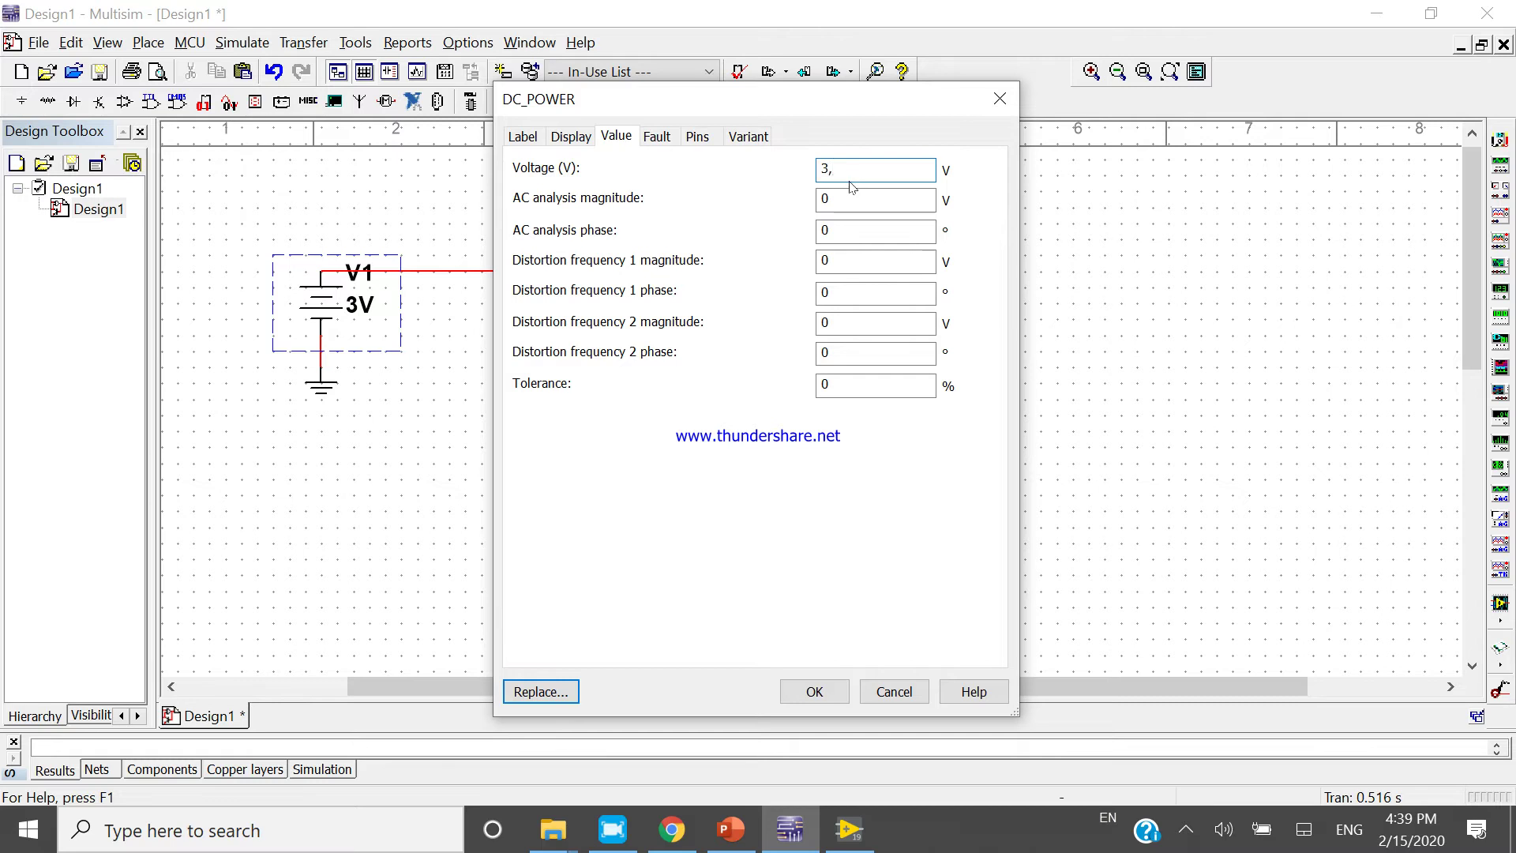
type(".5")
left_click(817, 691)
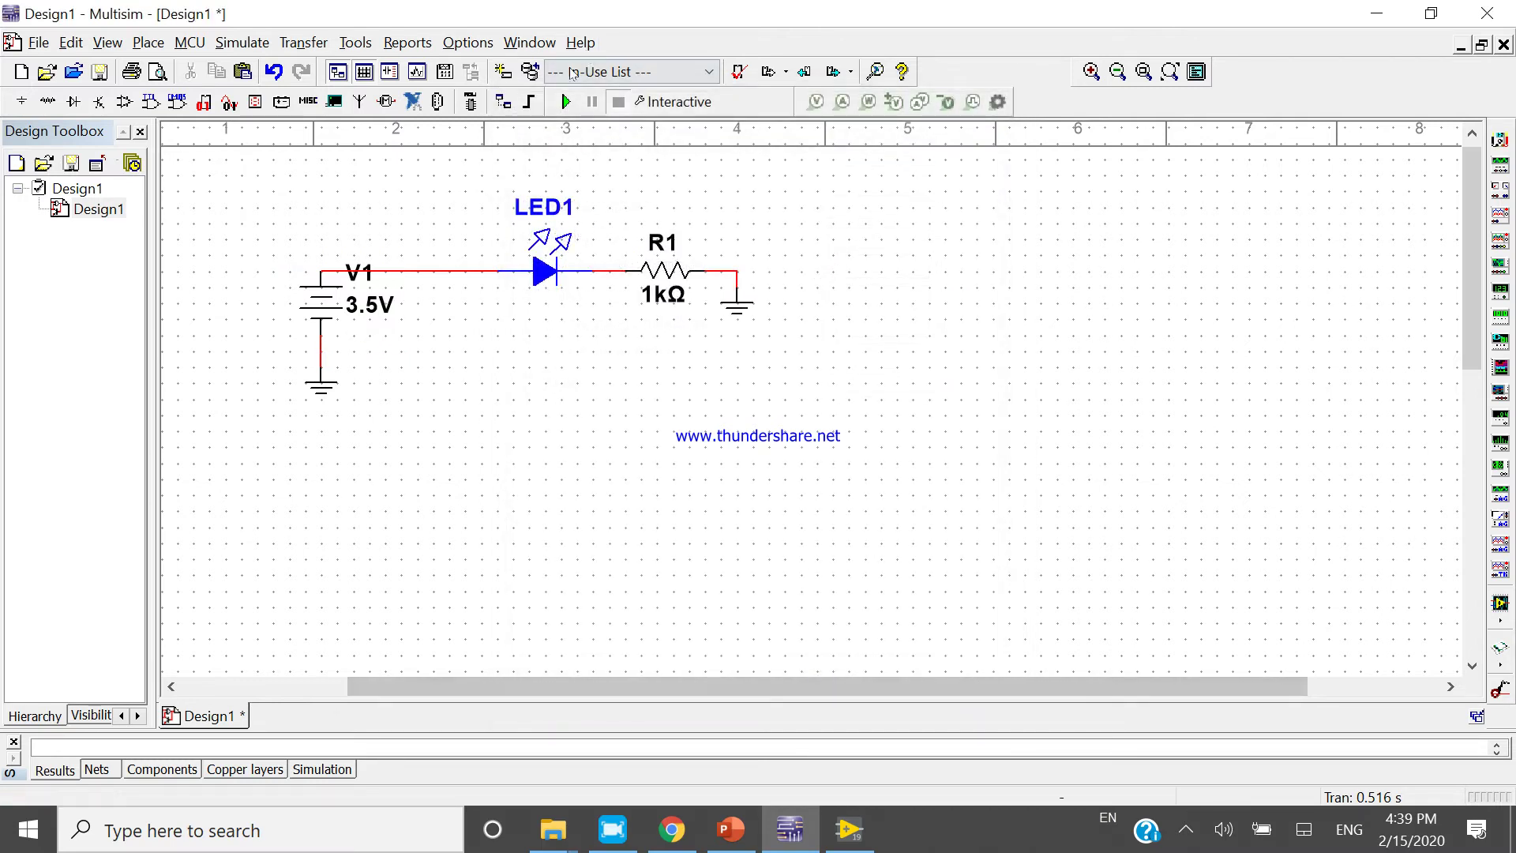
left_click(567, 101)
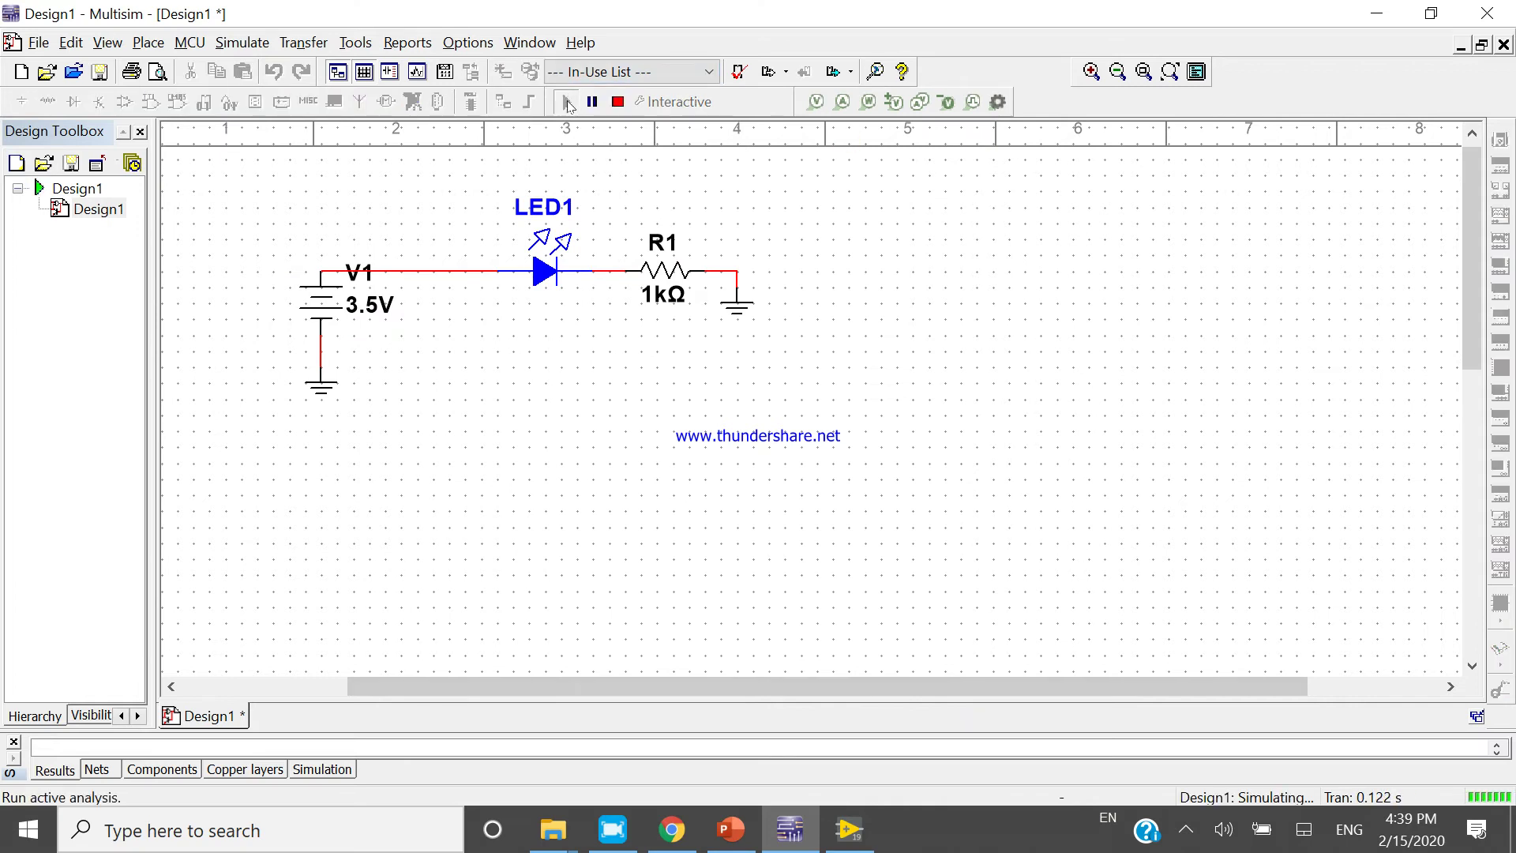
left_click(615, 103)
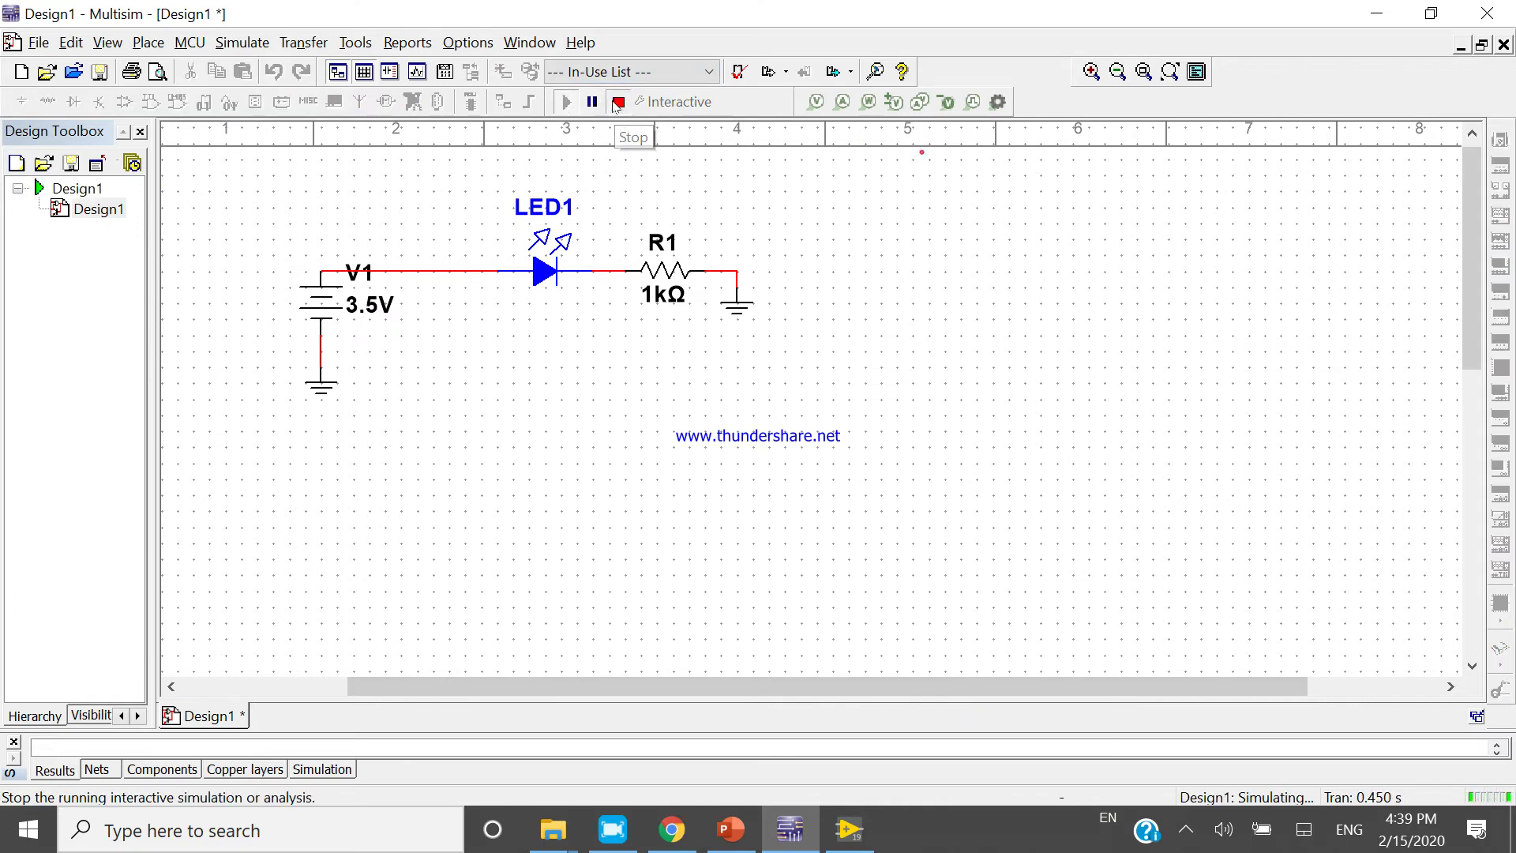
Set the DC source's voltage to 5 V and test the LED with a brief simulation run.
double_click(377, 311)
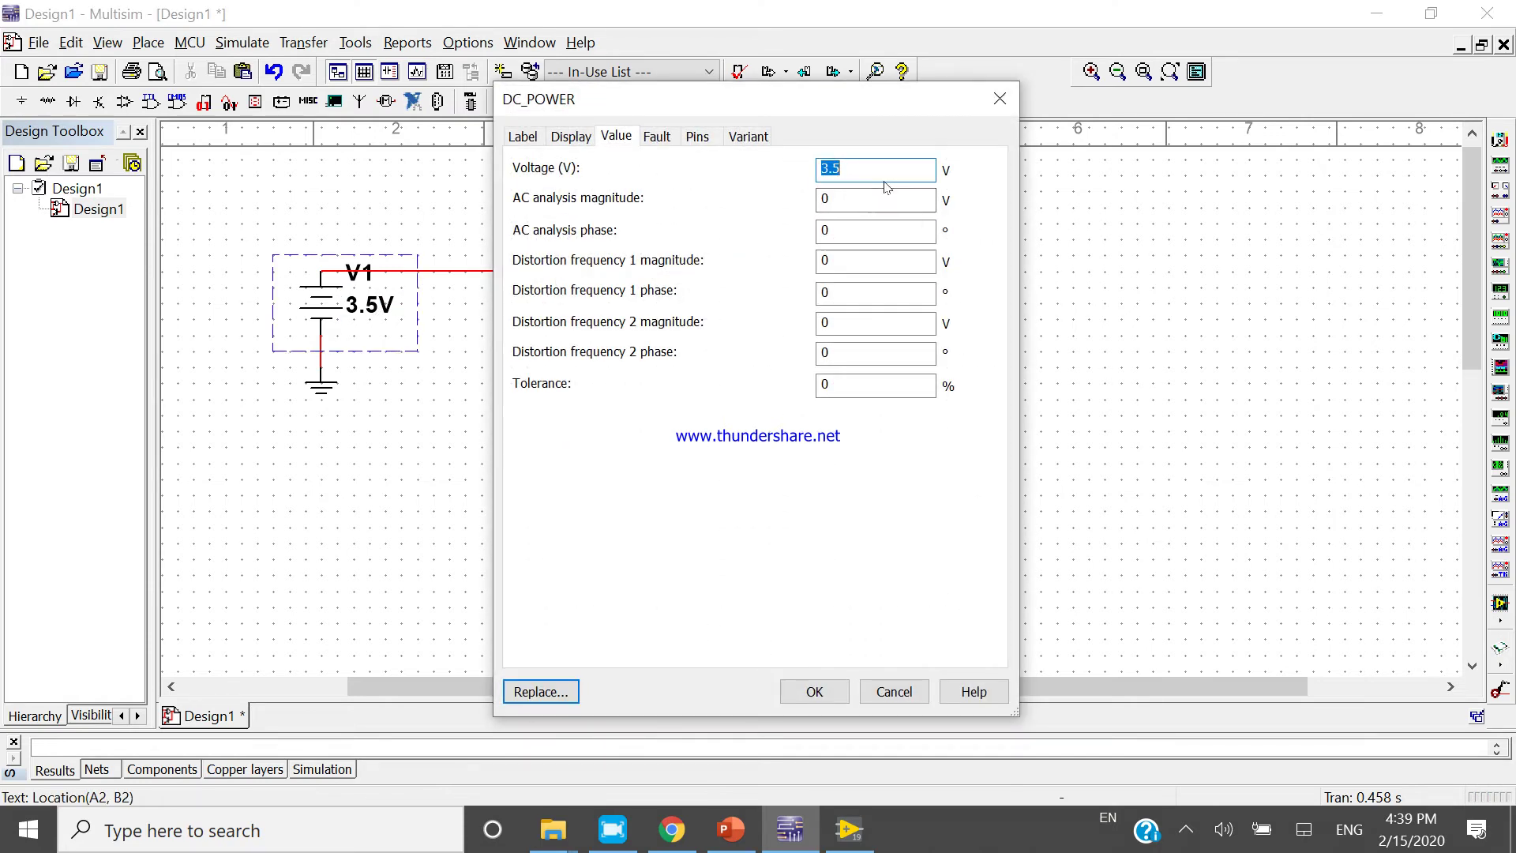
type("5")
left_click(813, 692)
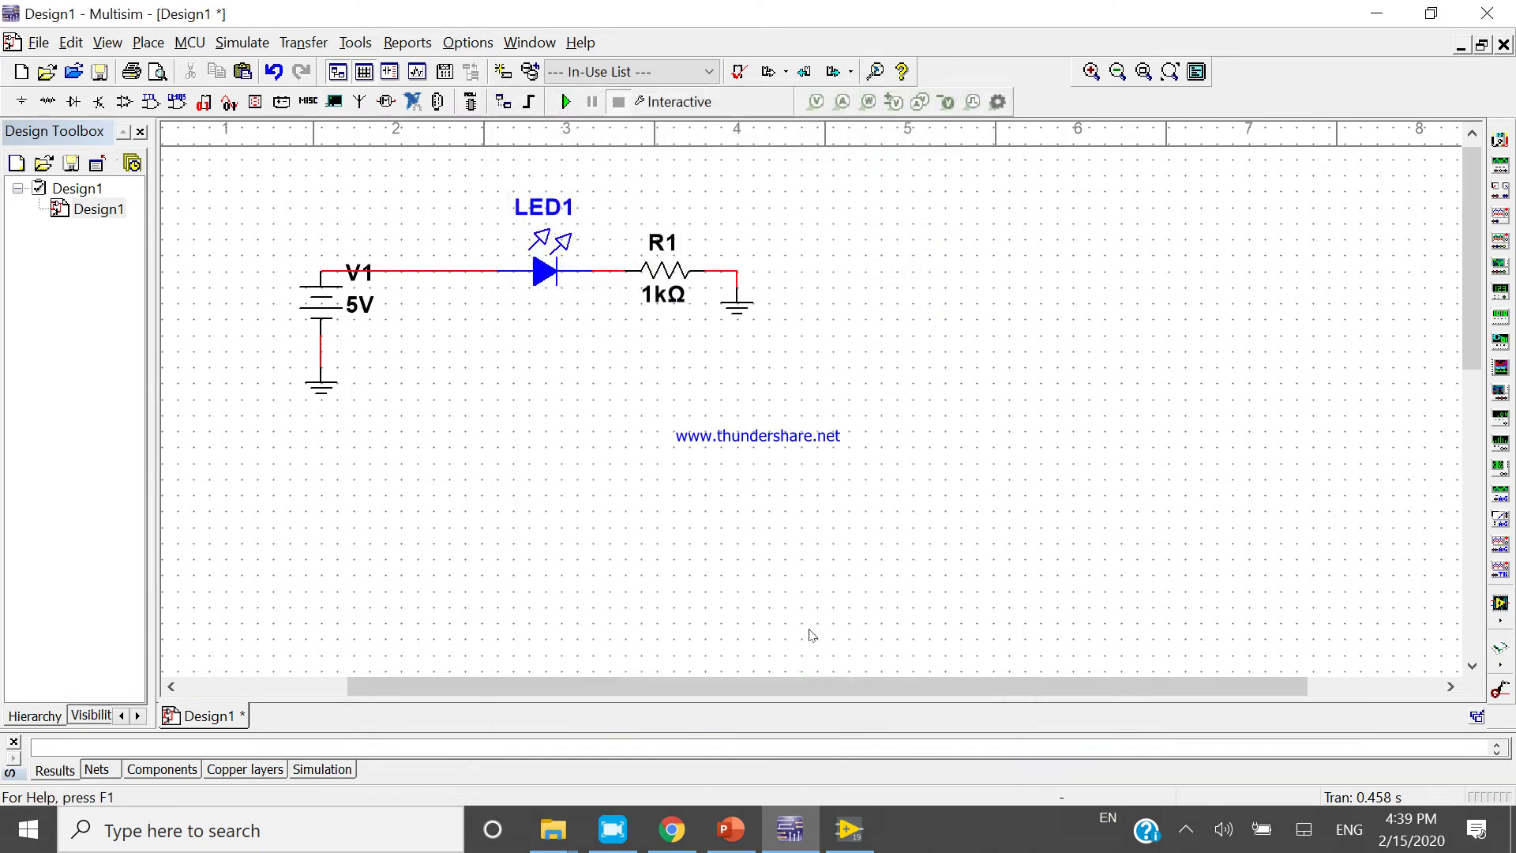
left_click(570, 102)
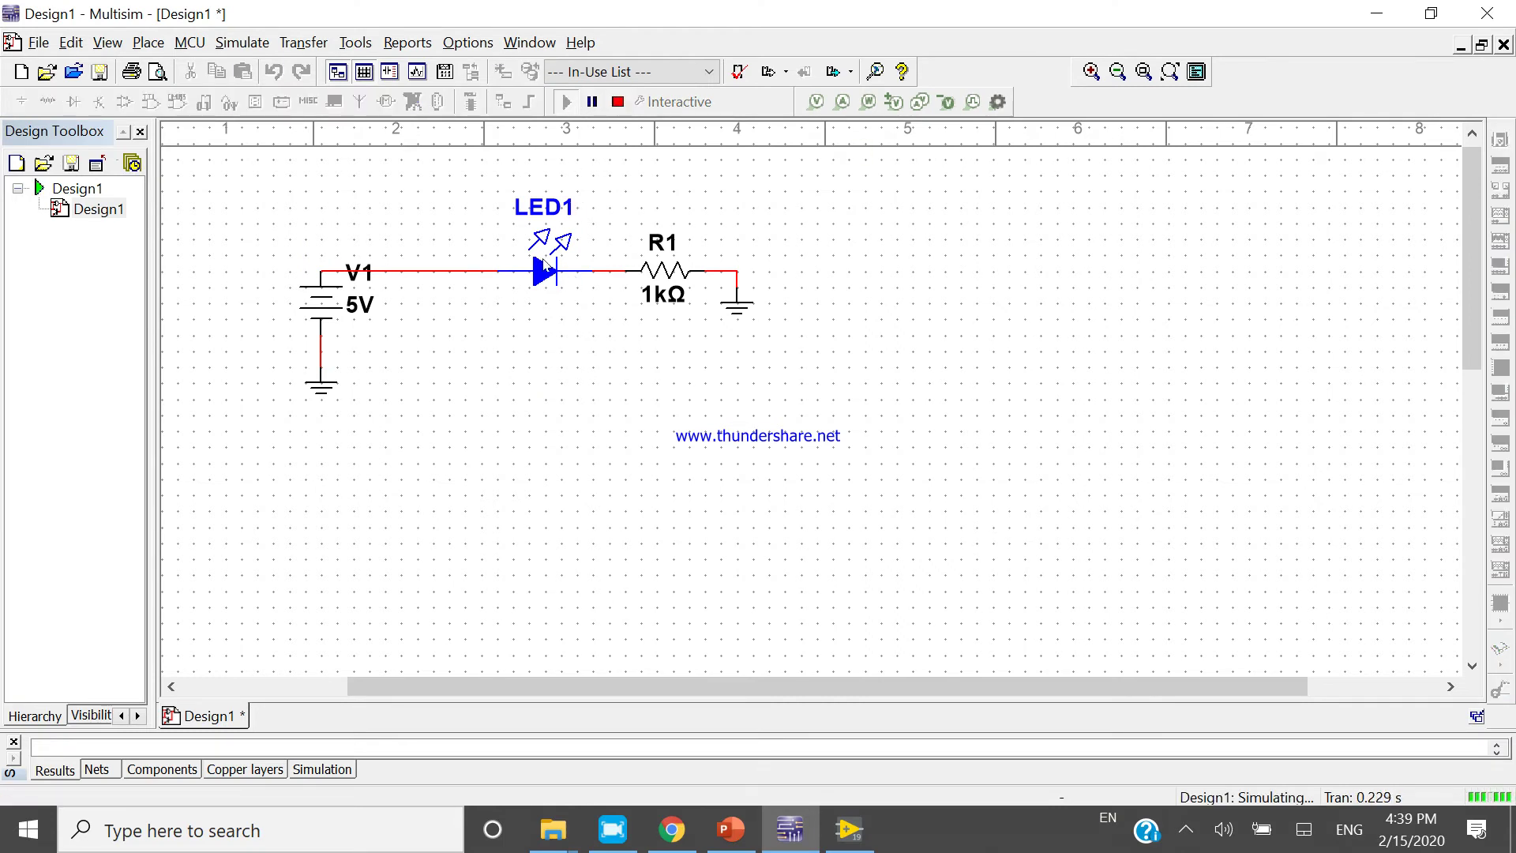
left_click(616, 103)
Set the DC source's voltage to 12 V and test the LED with a brief simulation run.
double_click(343, 294)
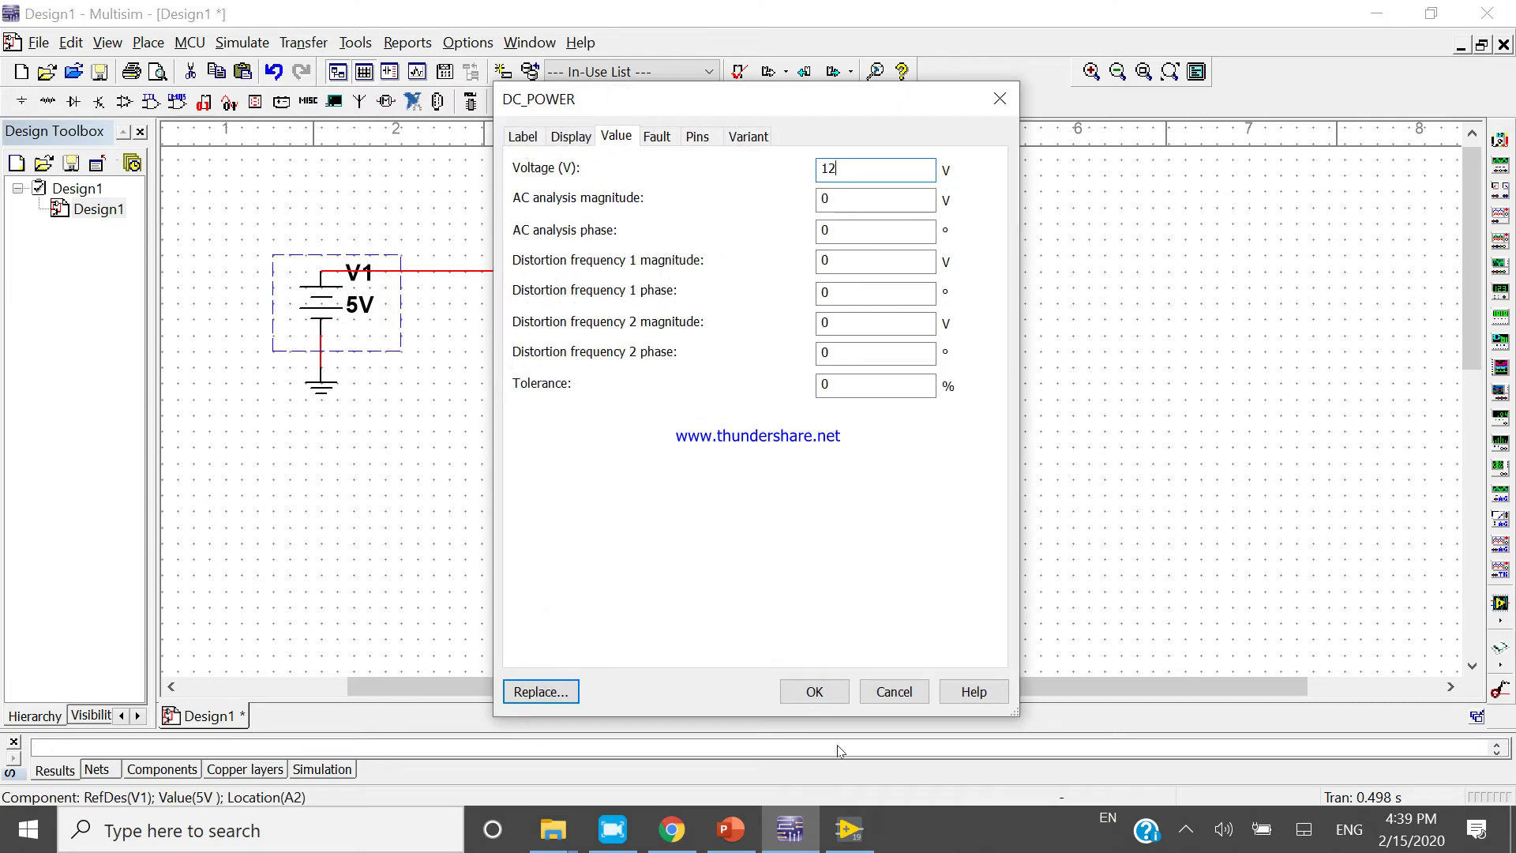
left_click(814, 691)
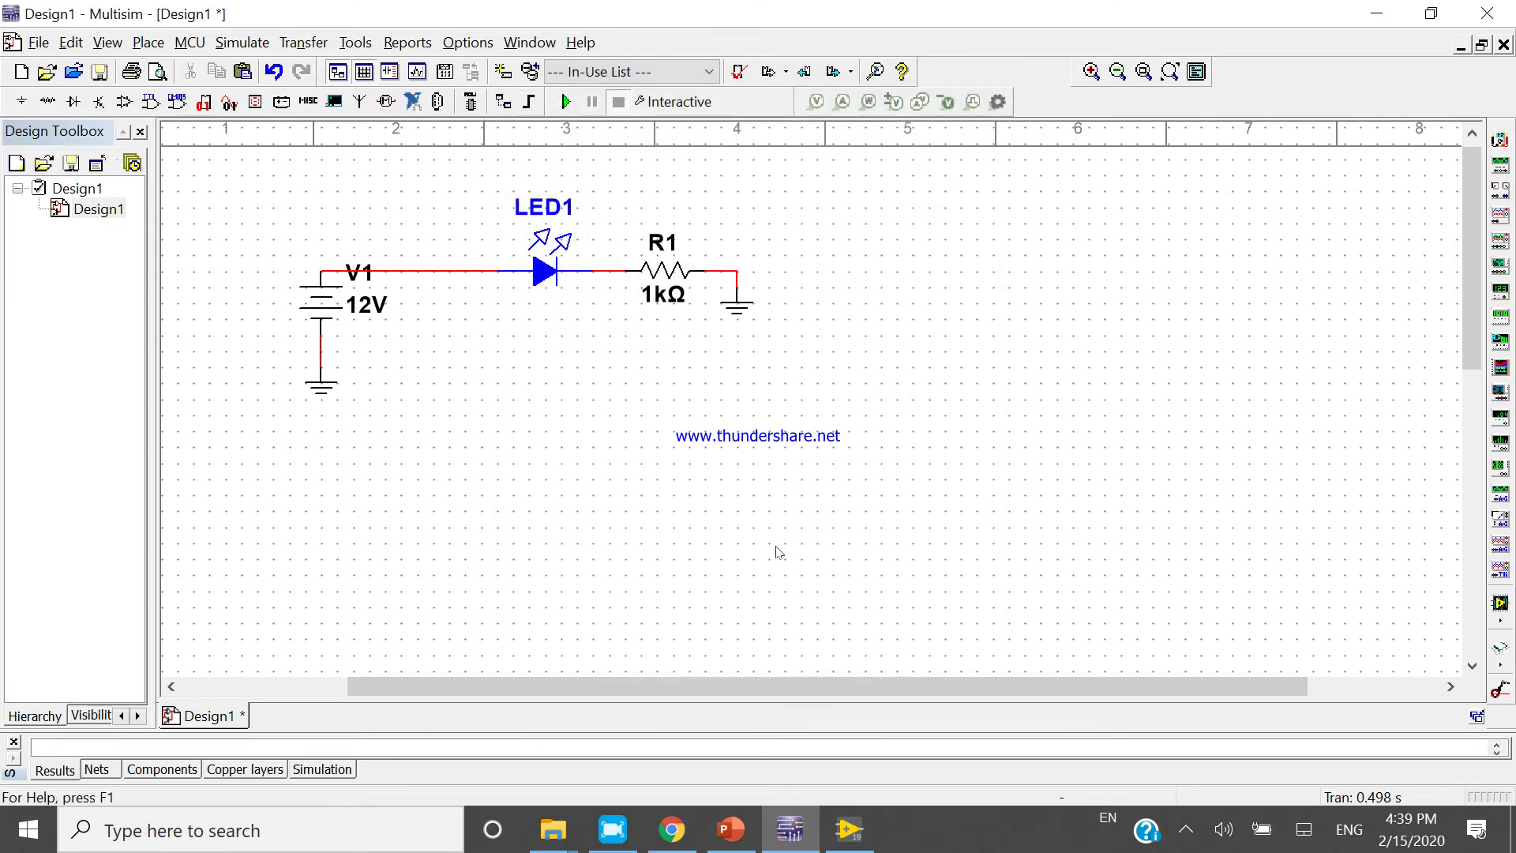
left_click(563, 103)
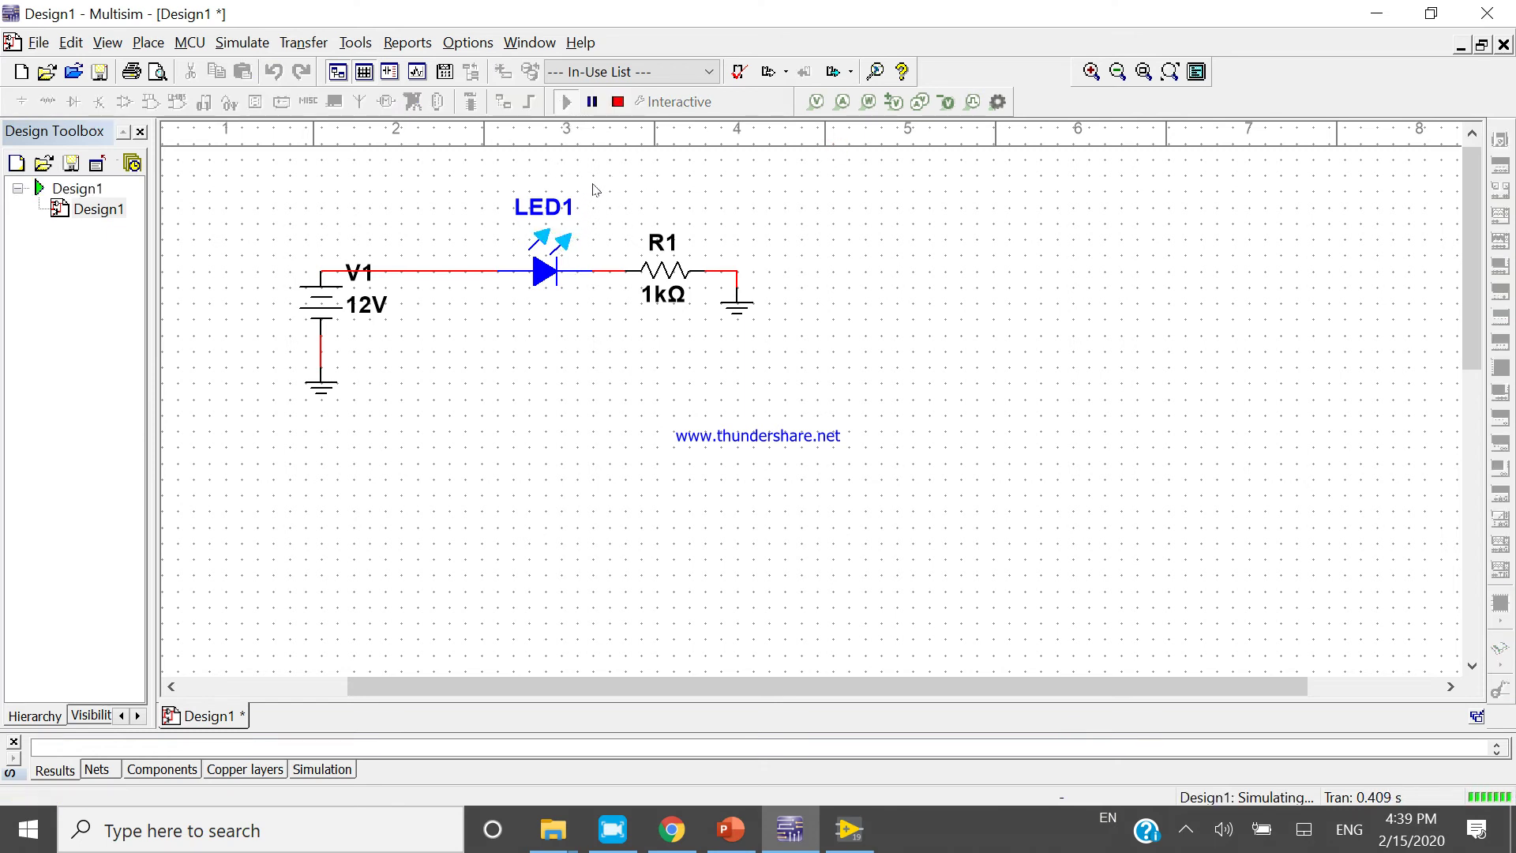
left_click(618, 102)
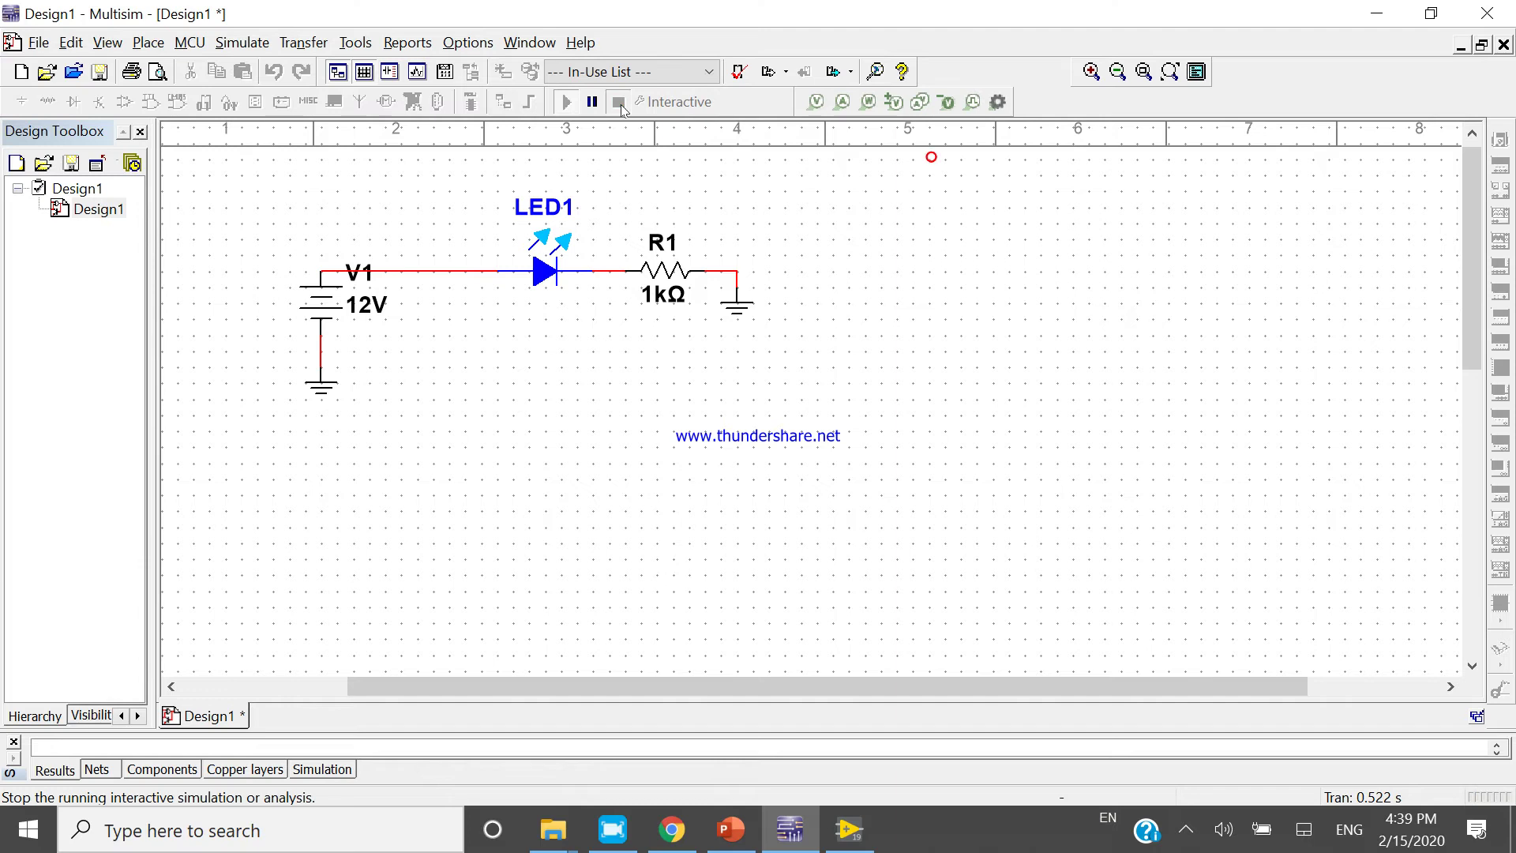
Open the blue LED's properties and review its value, display, label, fault, pin and variant settings.
right_click(547, 272)
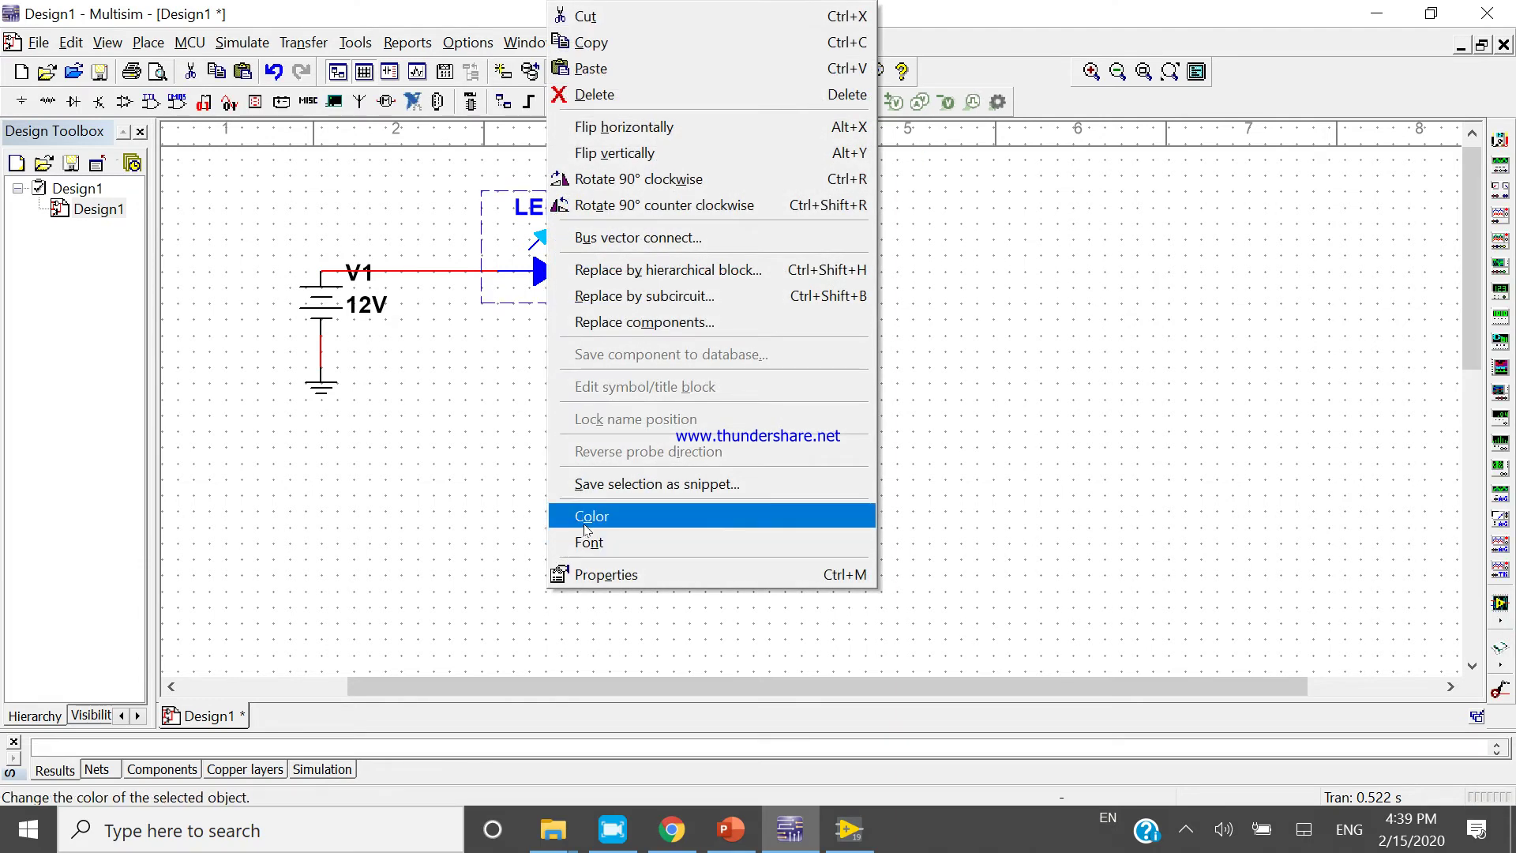
left_click(594, 574)
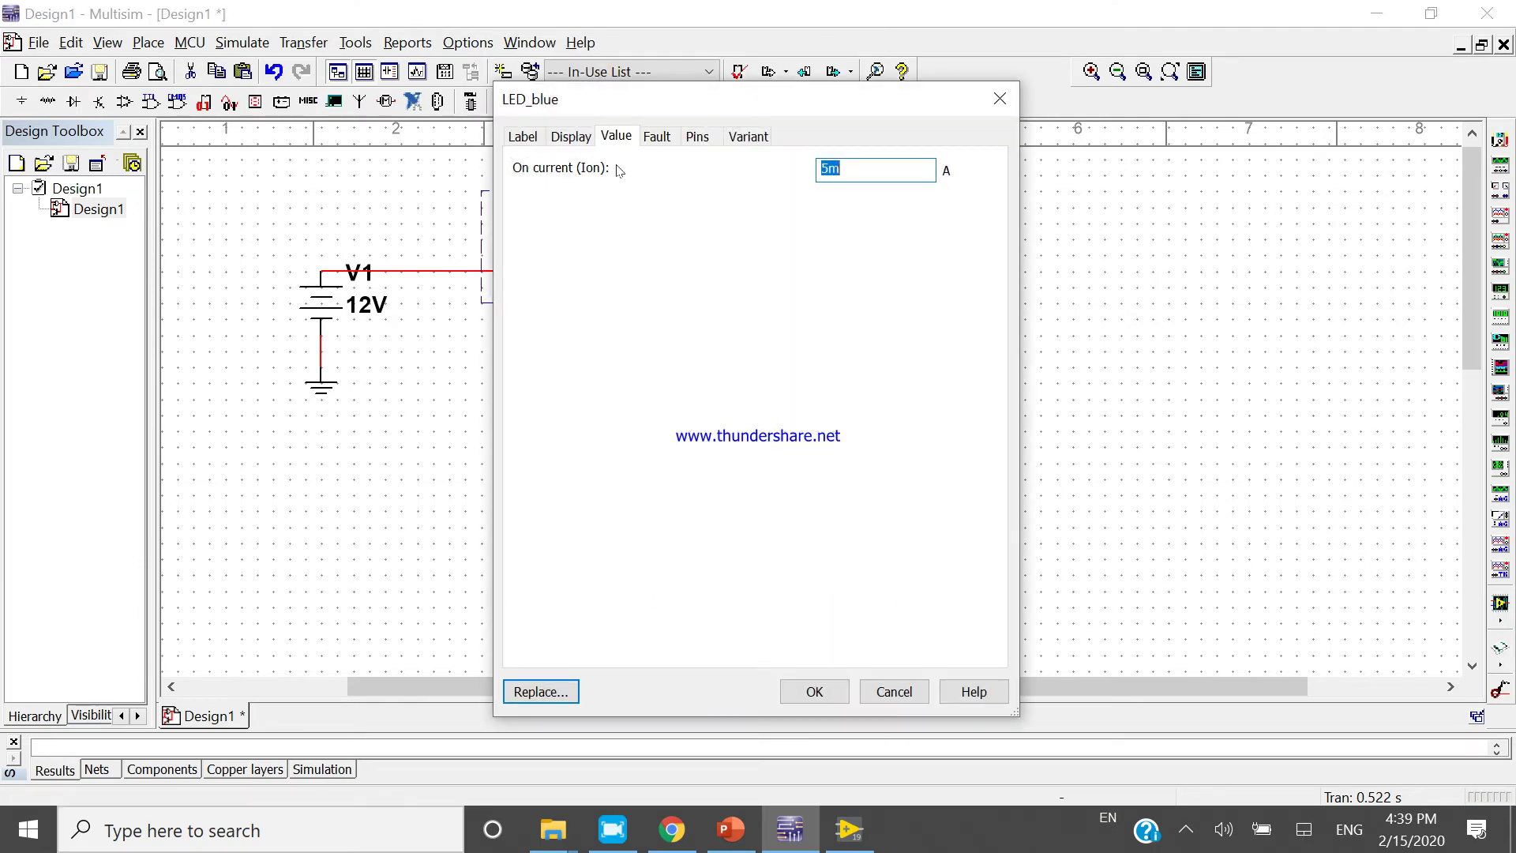
left_click(567, 140)
left_click(523, 138)
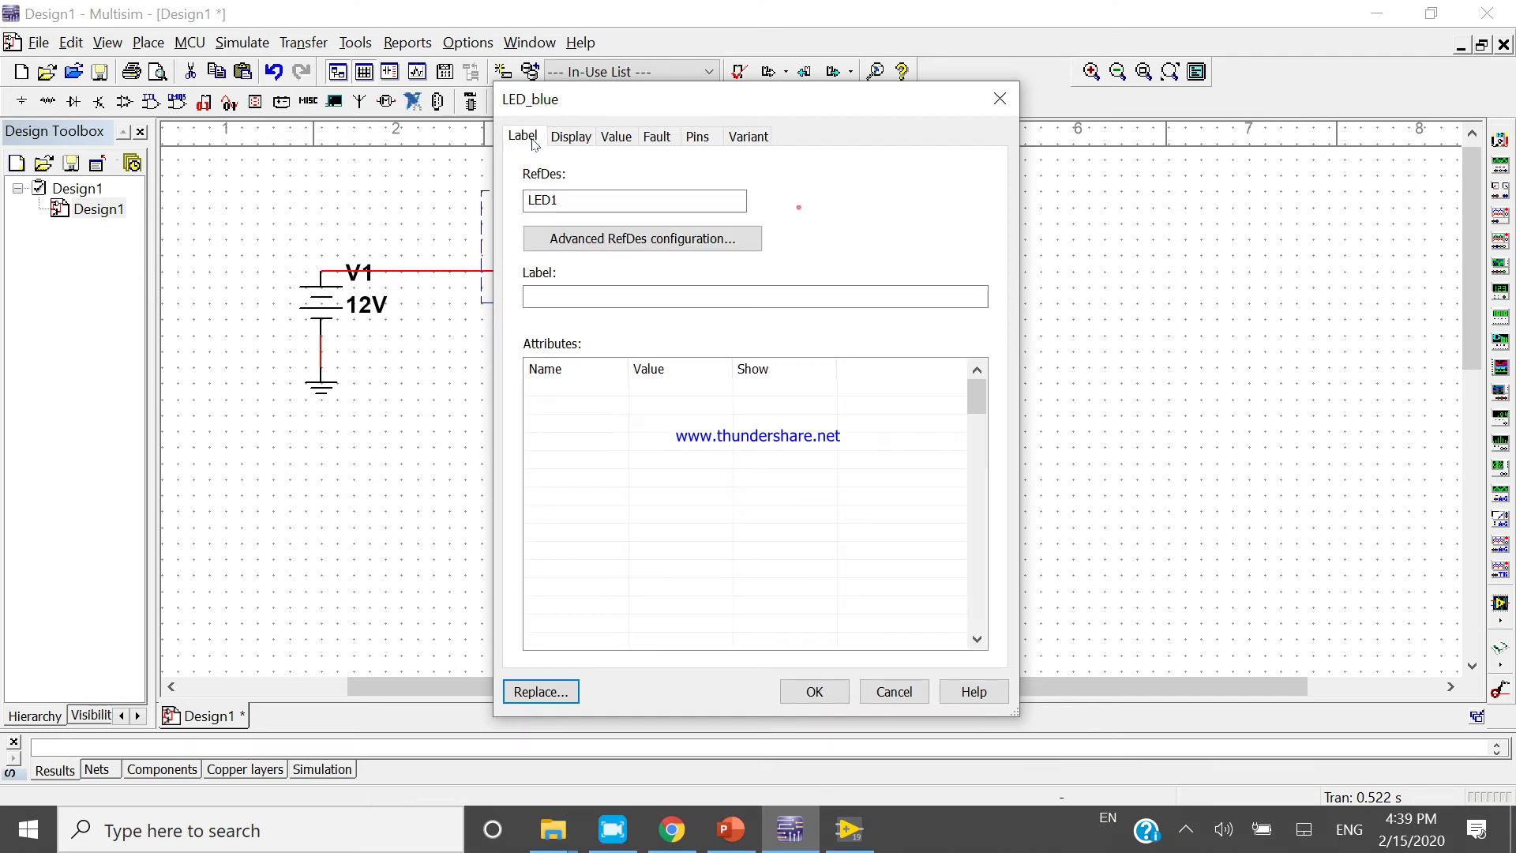
left_click(619, 138)
left_click(654, 140)
left_click(695, 136)
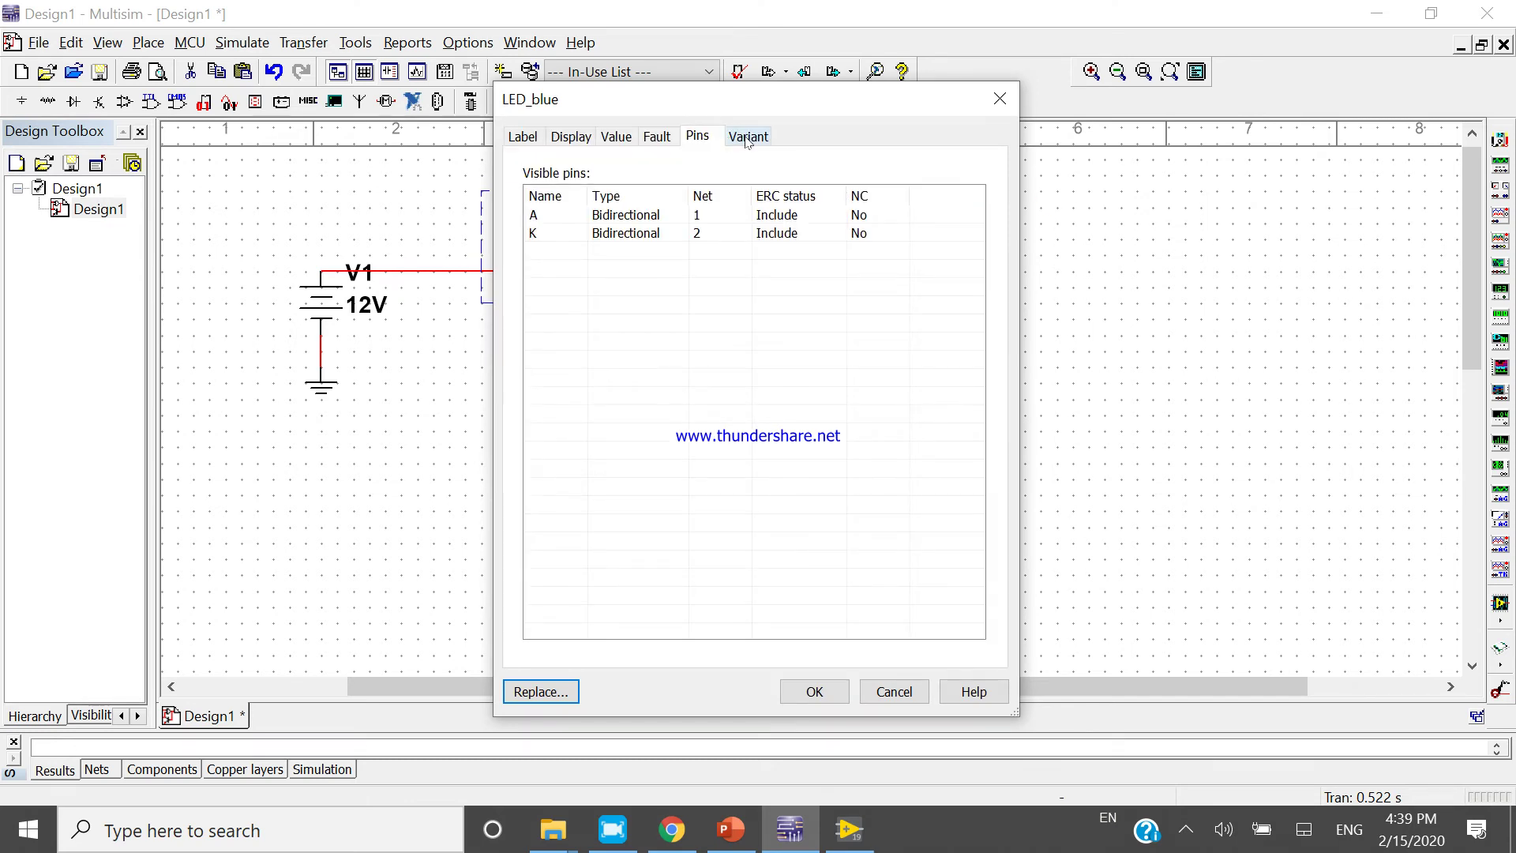
left_click(749, 139)
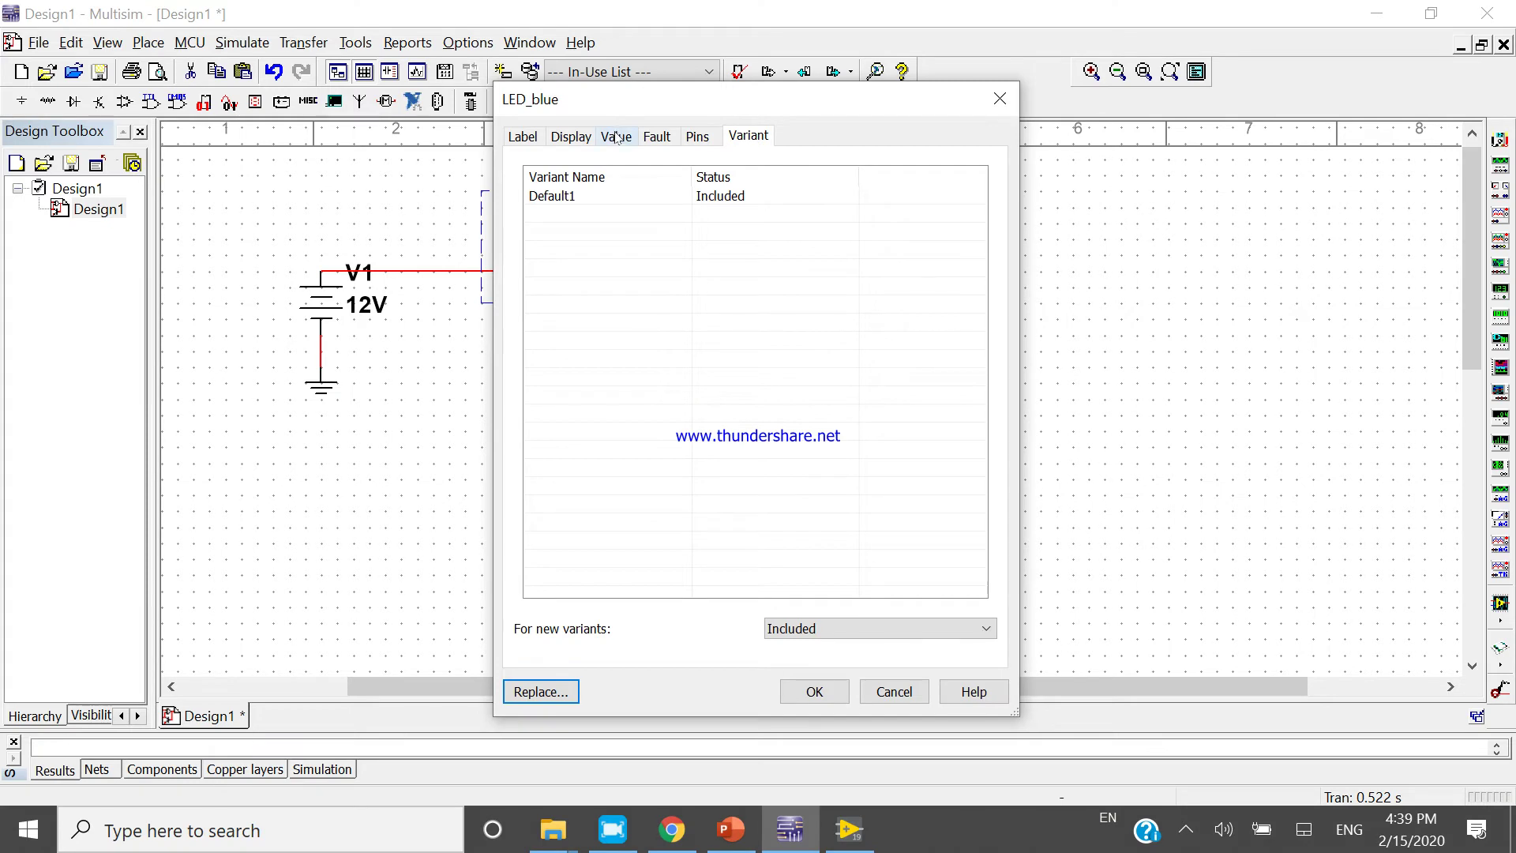
Go through the blue LED's label, display, value, fault, pin and variant settings once more and close its properties.
left_click(563, 140)
left_click(522, 137)
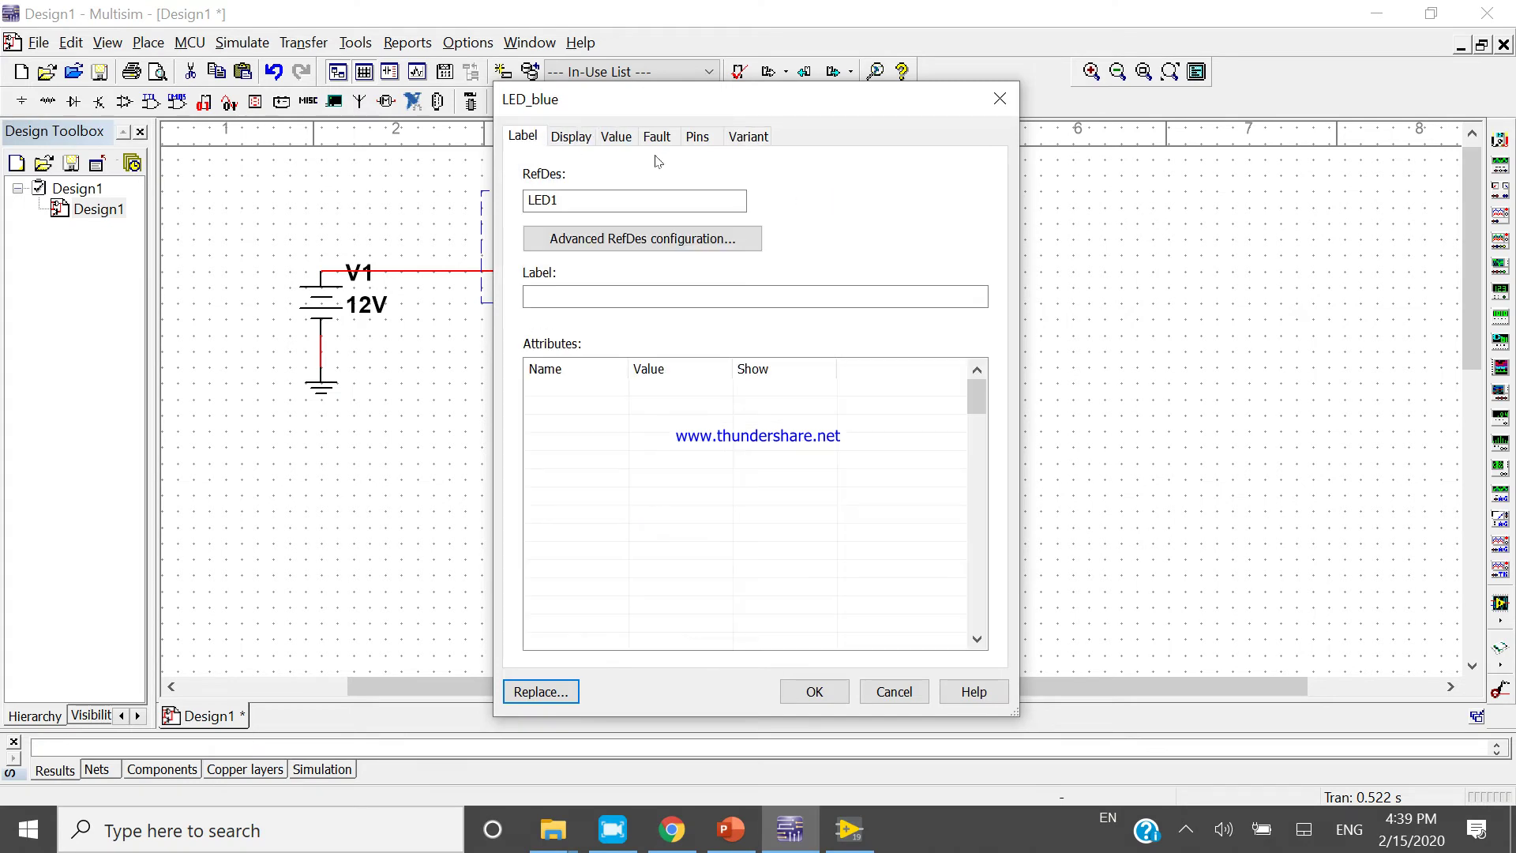
left_click(587, 135)
left_click(620, 138)
left_click(656, 138)
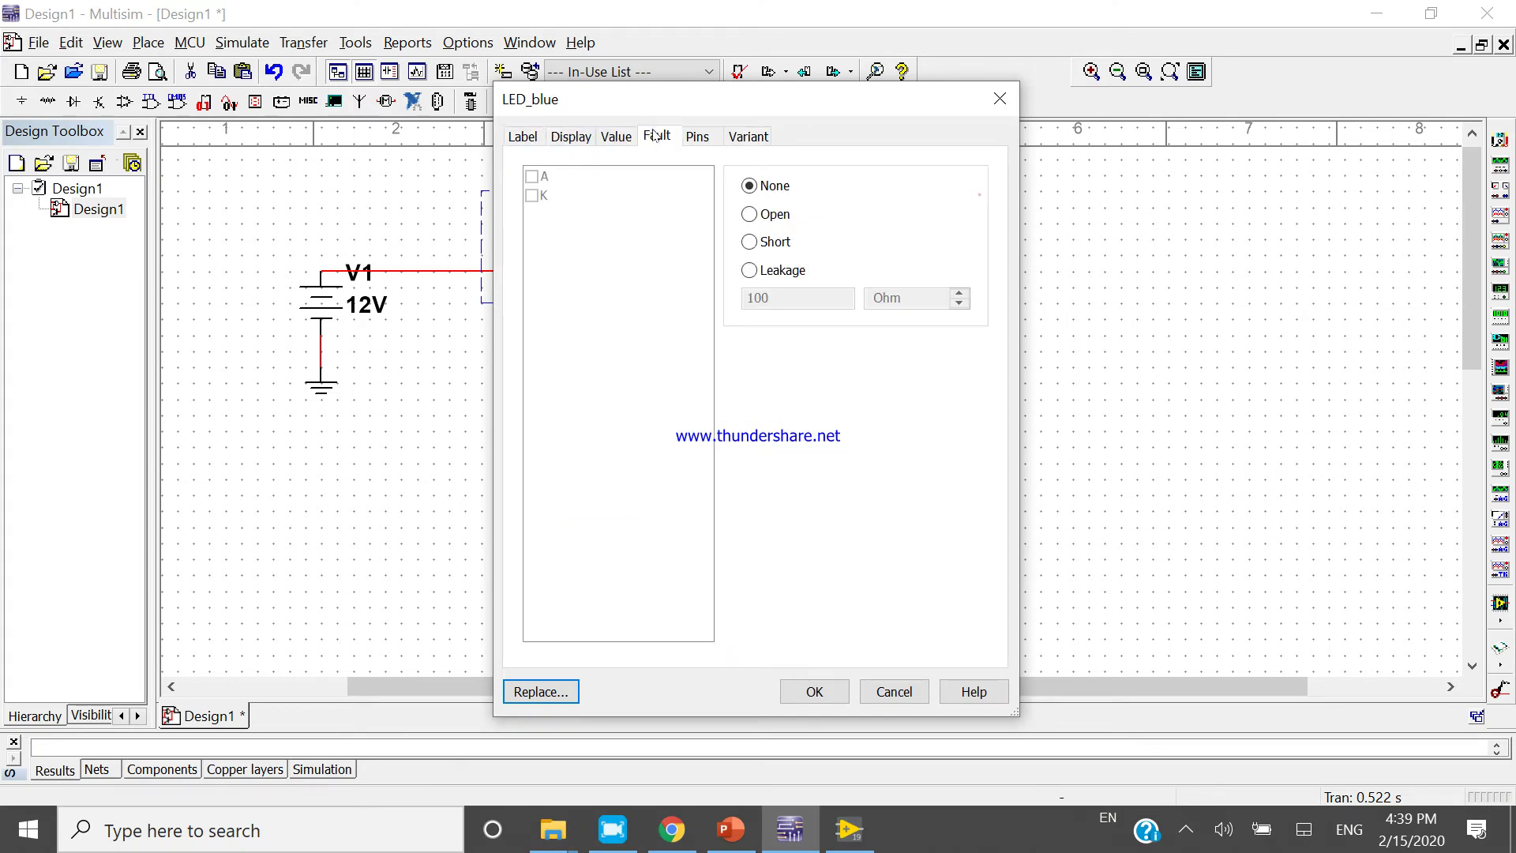
left_click(695, 135)
left_click(748, 136)
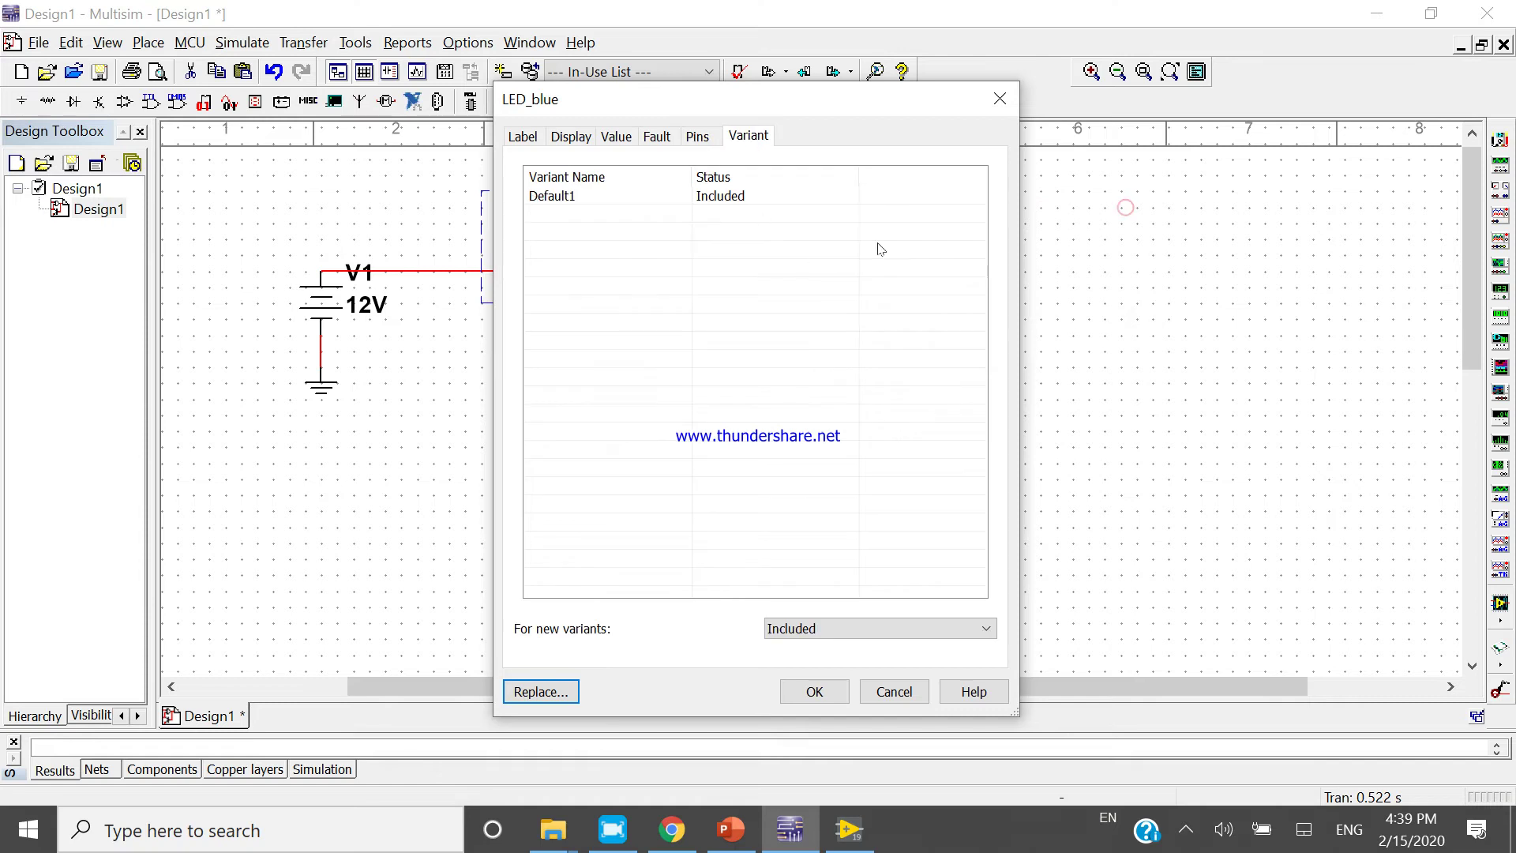
left_click(999, 98)
Delete the entire existing LED circuit from the schematic.
left_click(957, 460)
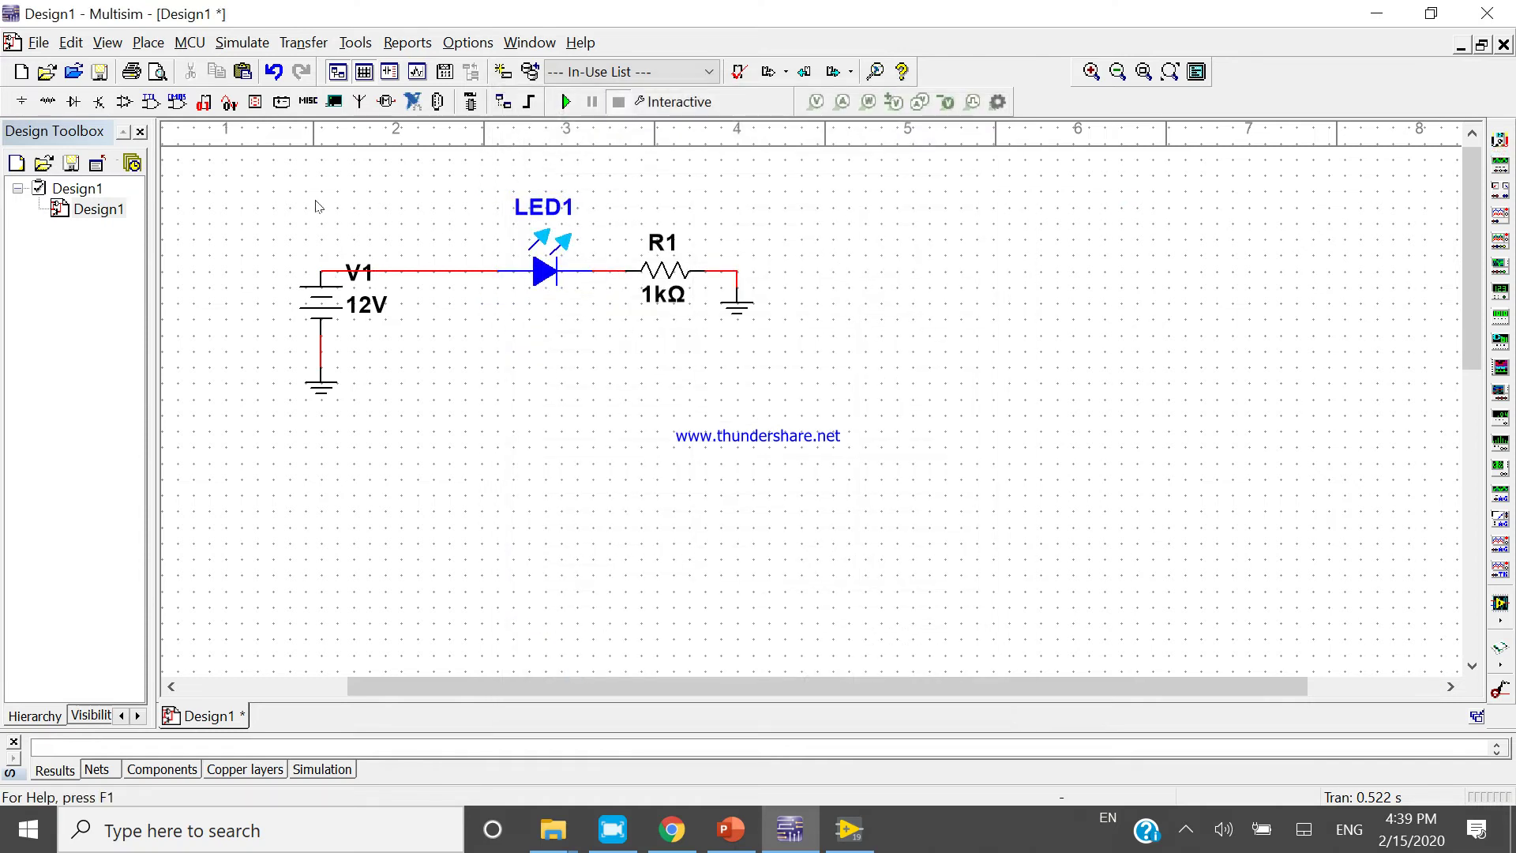
left_click_drag(318, 206, 798, 442)
key("Delete")
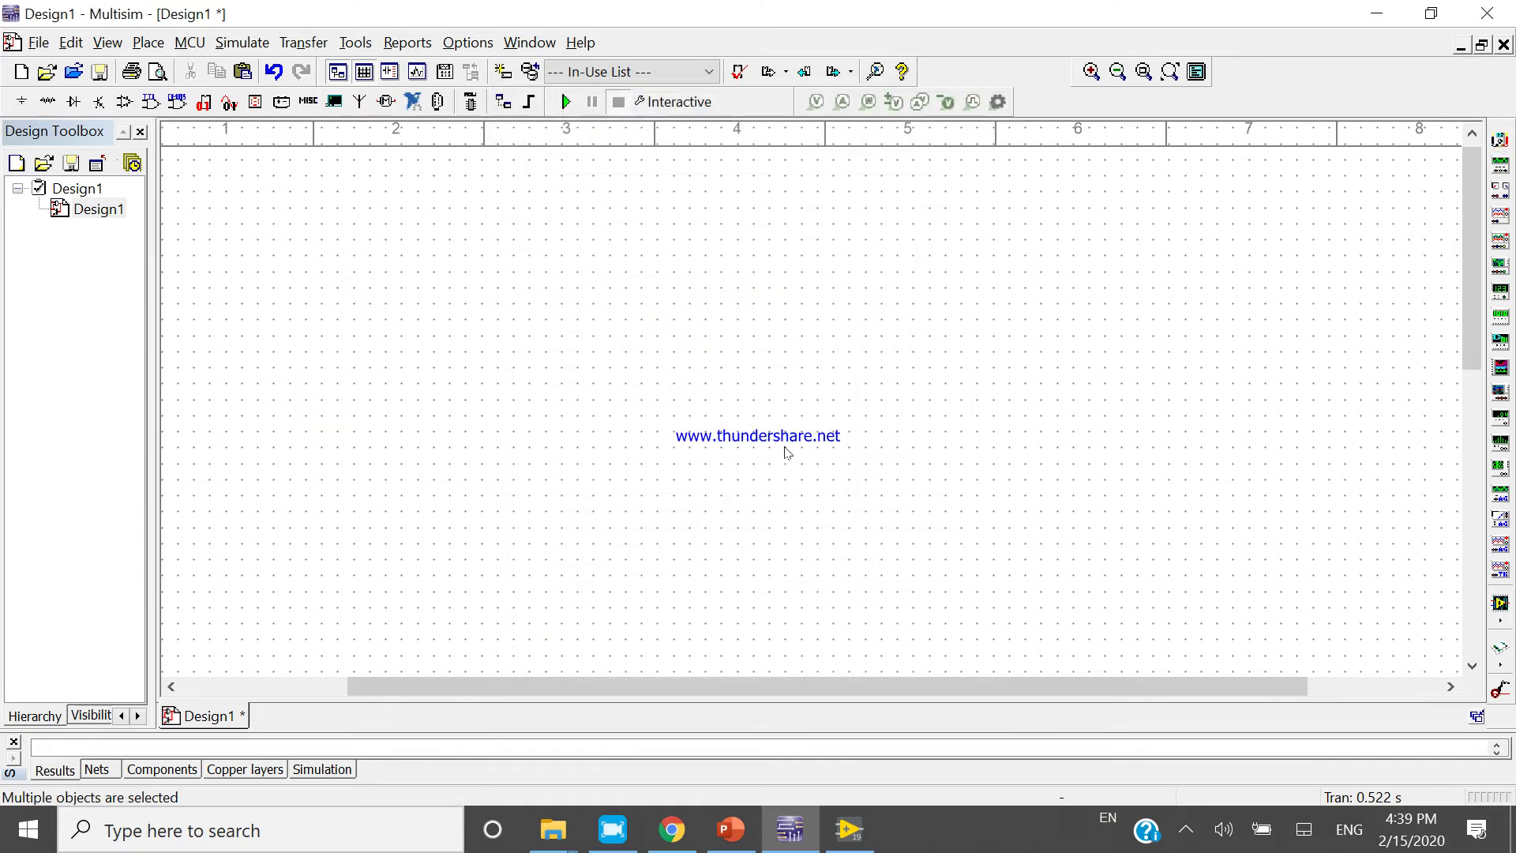
Examine LED_blue's function description for its forward voltage and current, and place one LED_blue on the schematic.
left_click(73, 101)
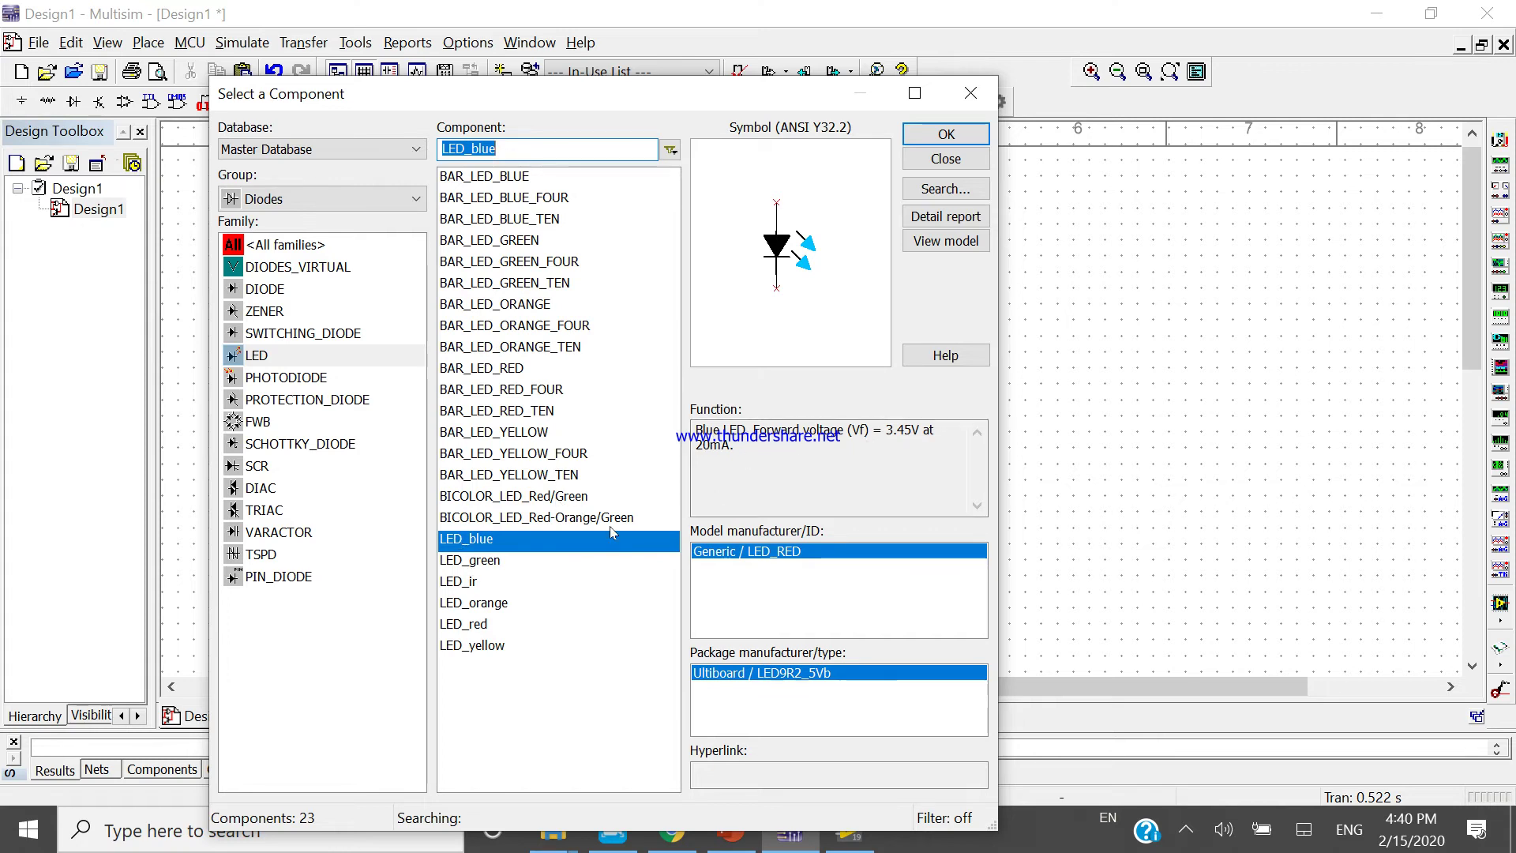
triple_click(746, 449)
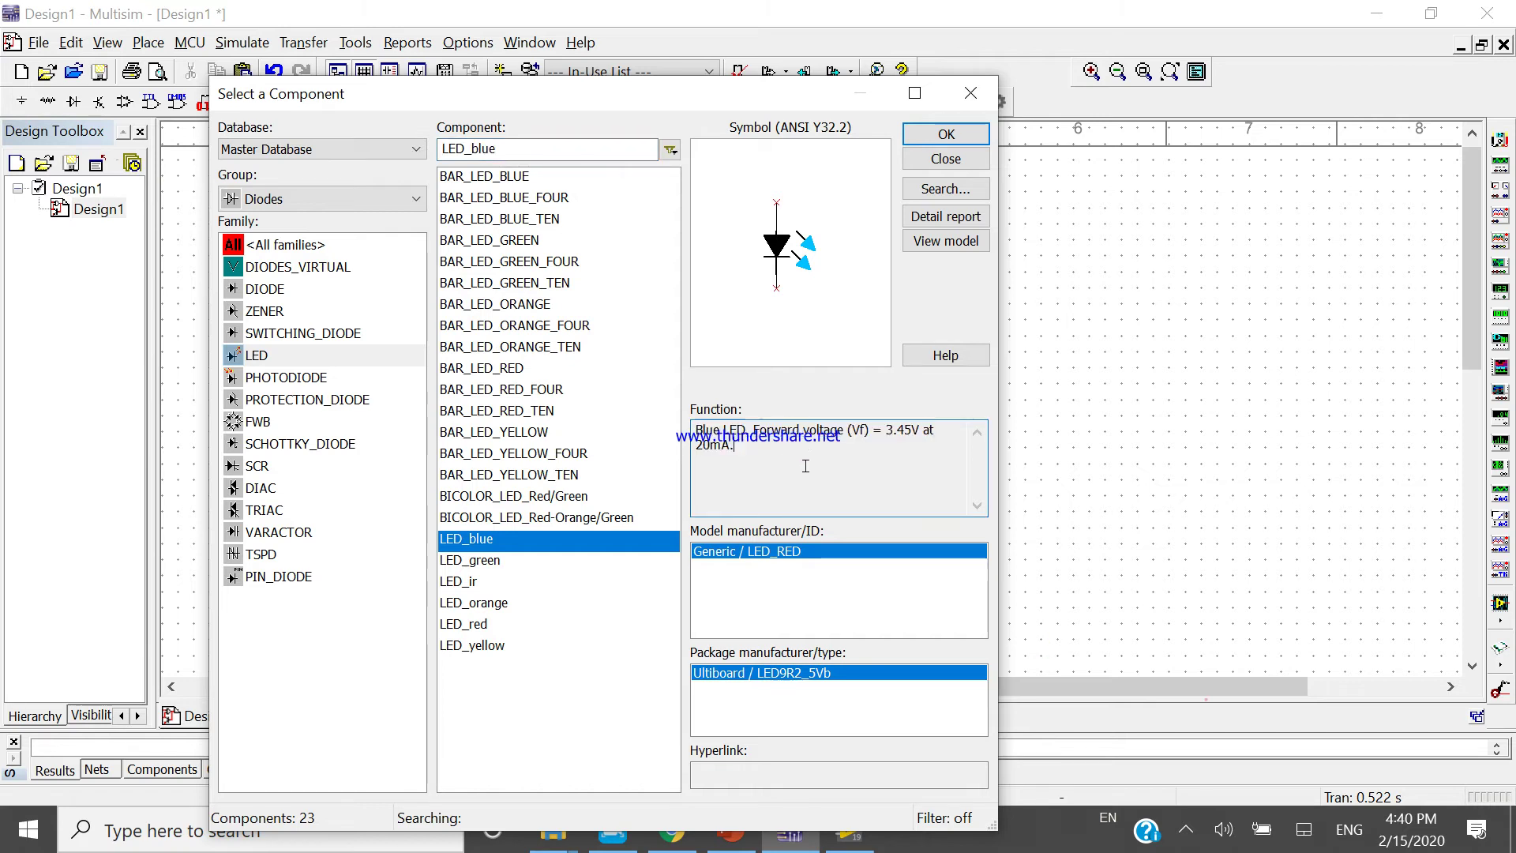
left_click(760, 448)
left_click_drag(758, 431, 862, 439)
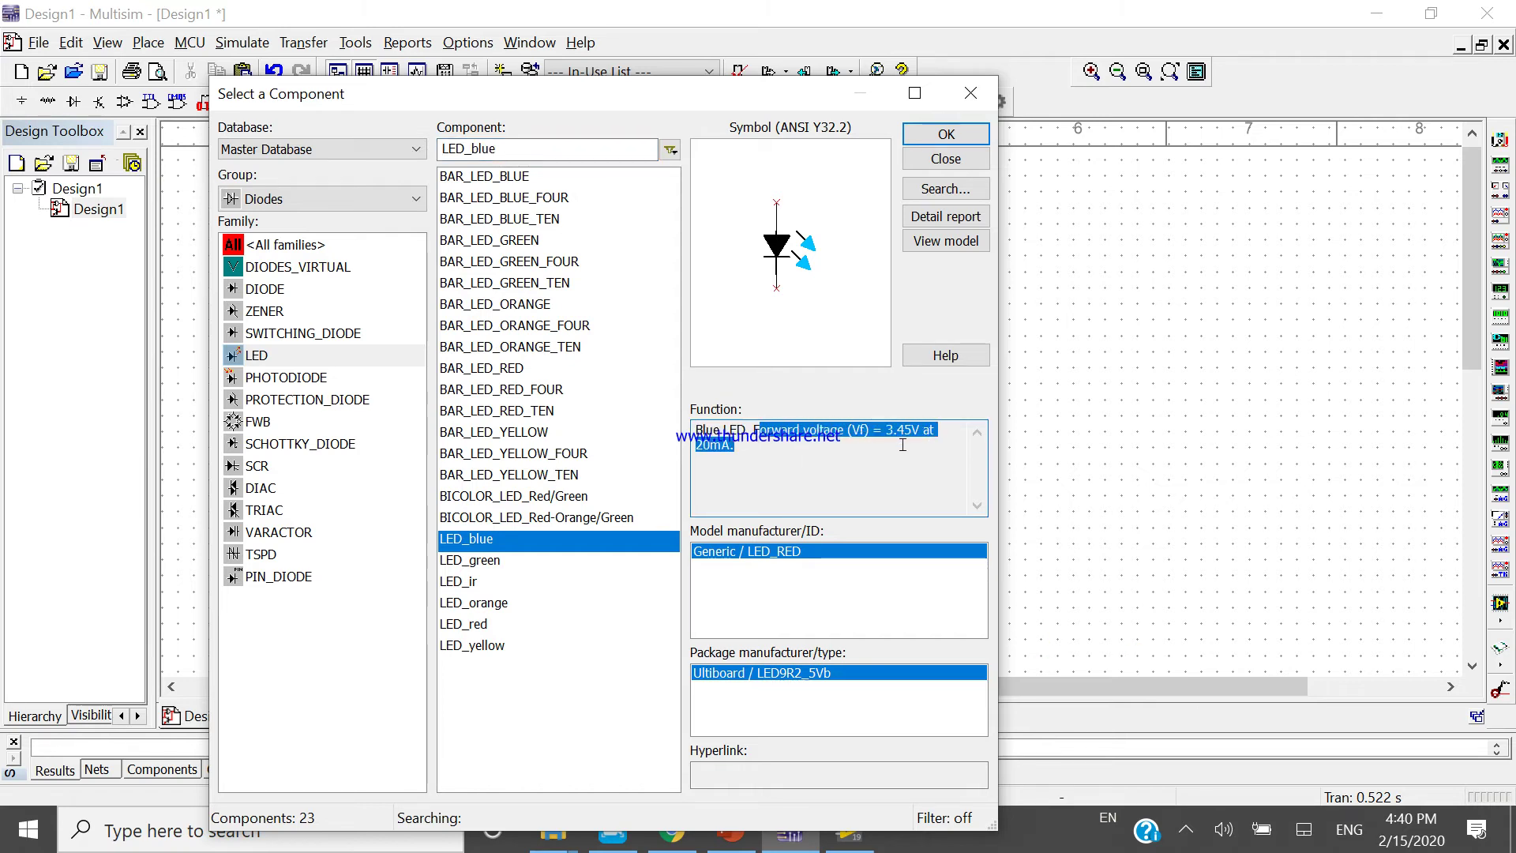
left_click(900, 432)
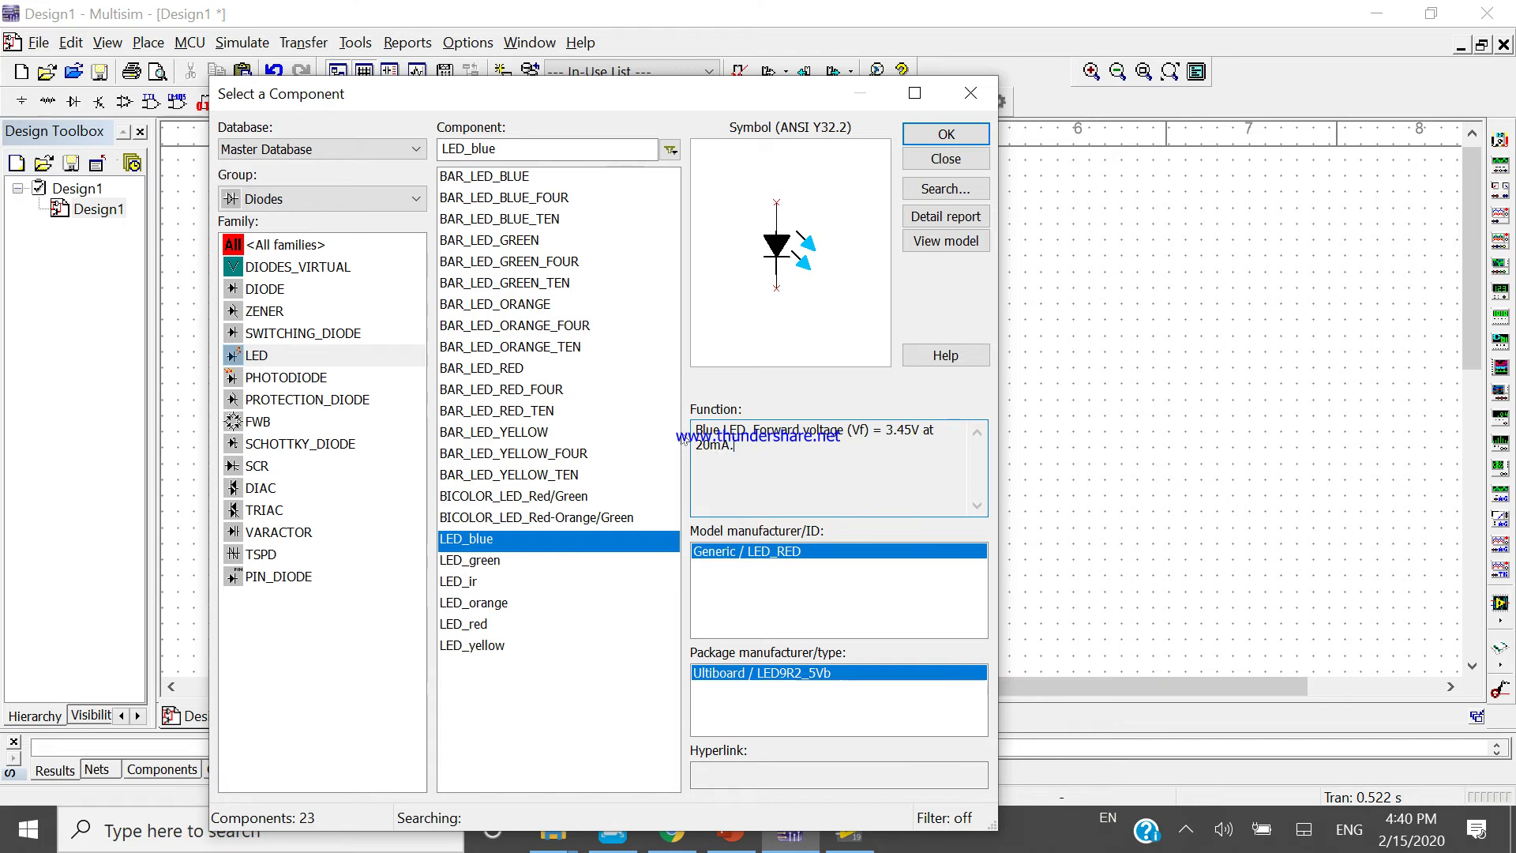
left_click_drag(694, 430, 736, 446)
left_click(800, 463)
left_click(967, 145)
left_click(524, 392)
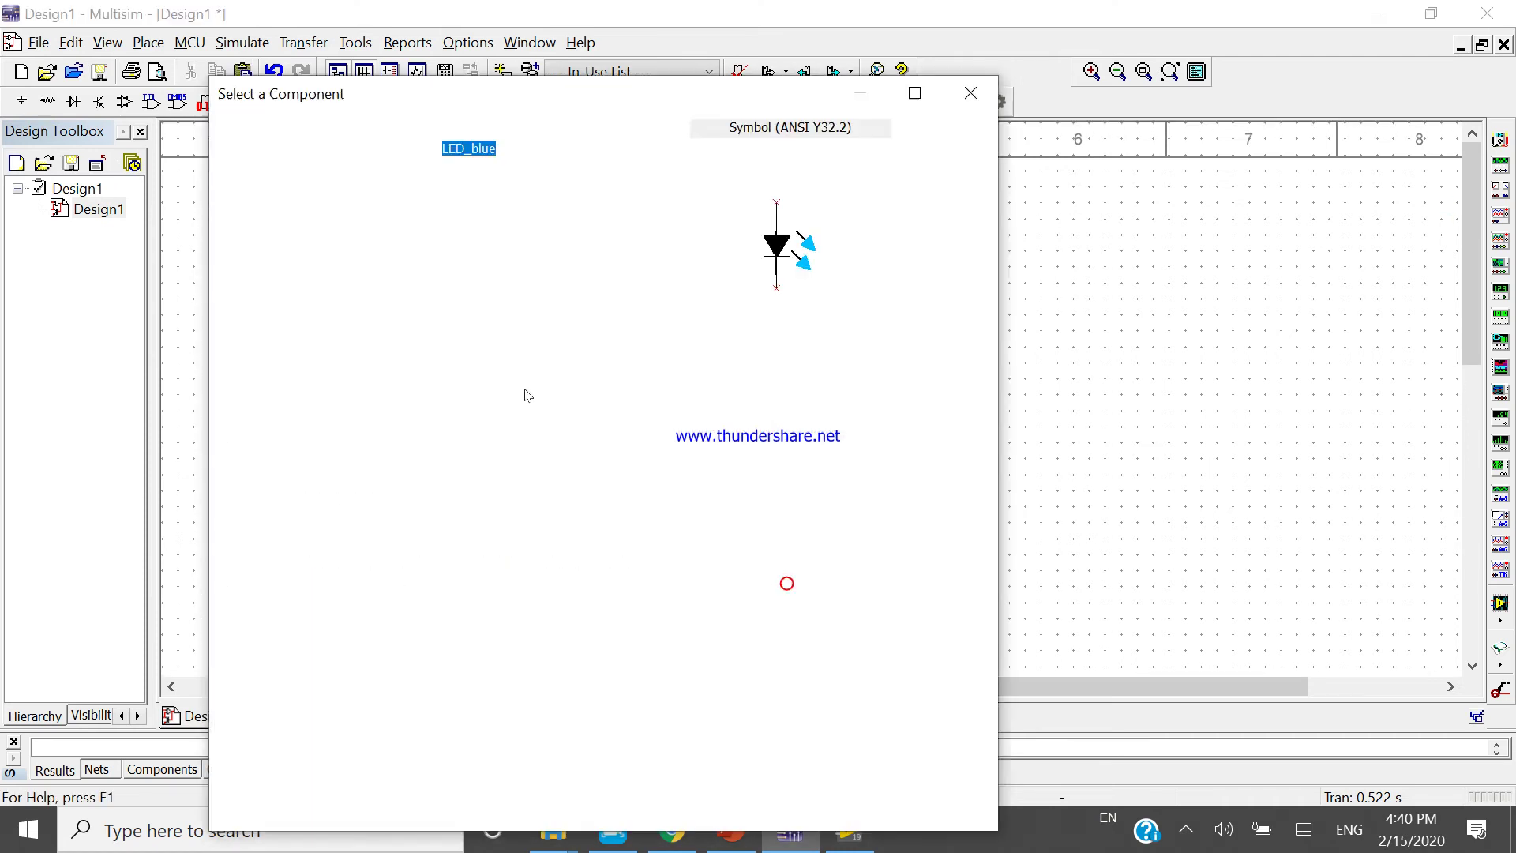
Place a GROUND below the LED and a DC_POWER source beside it from the Sources group.
left_click(376, 202)
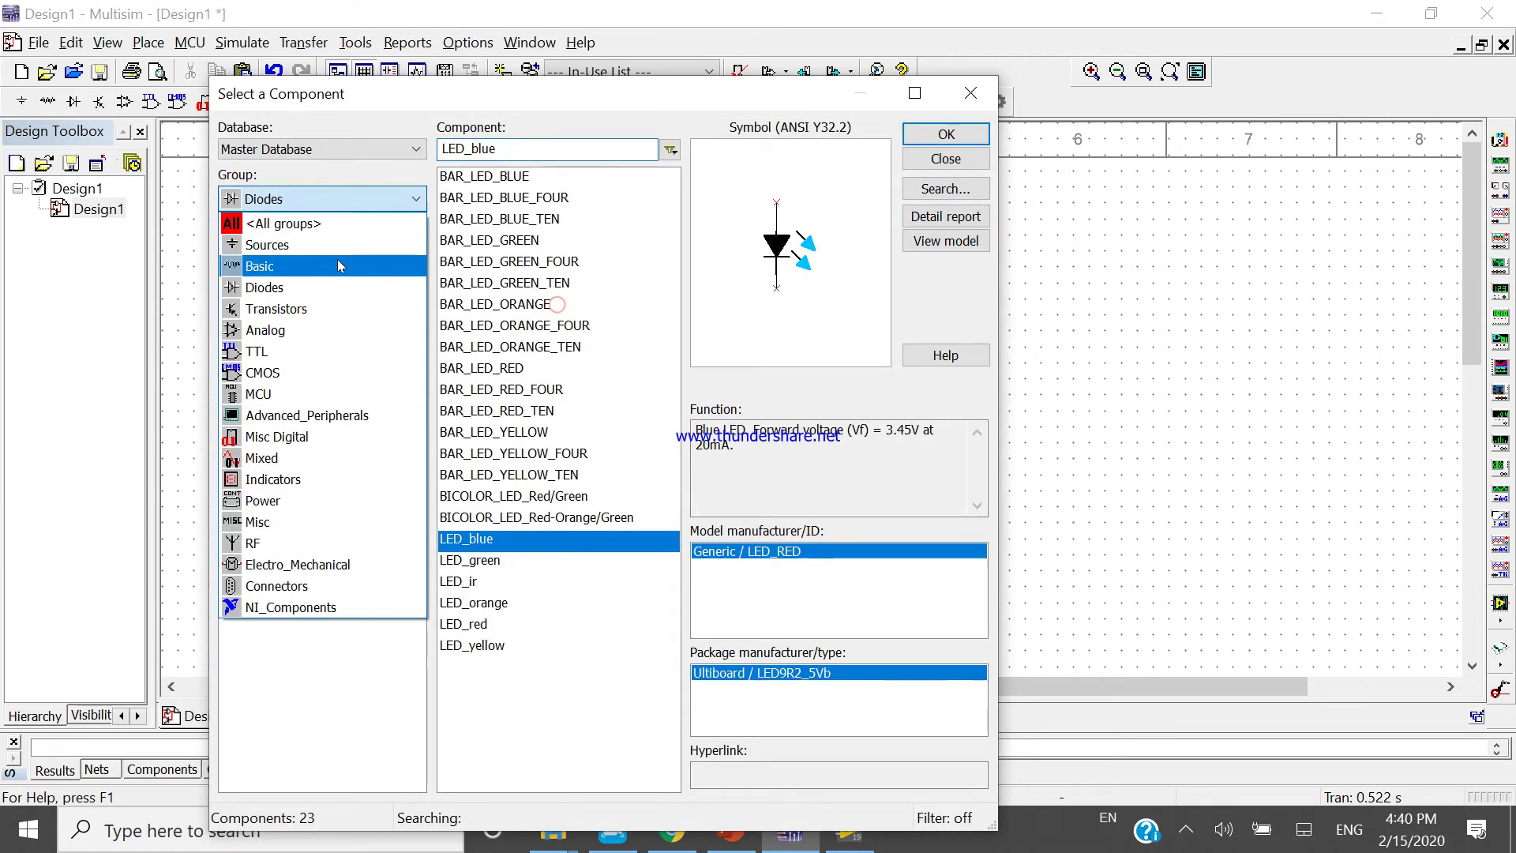
left_click(340, 254)
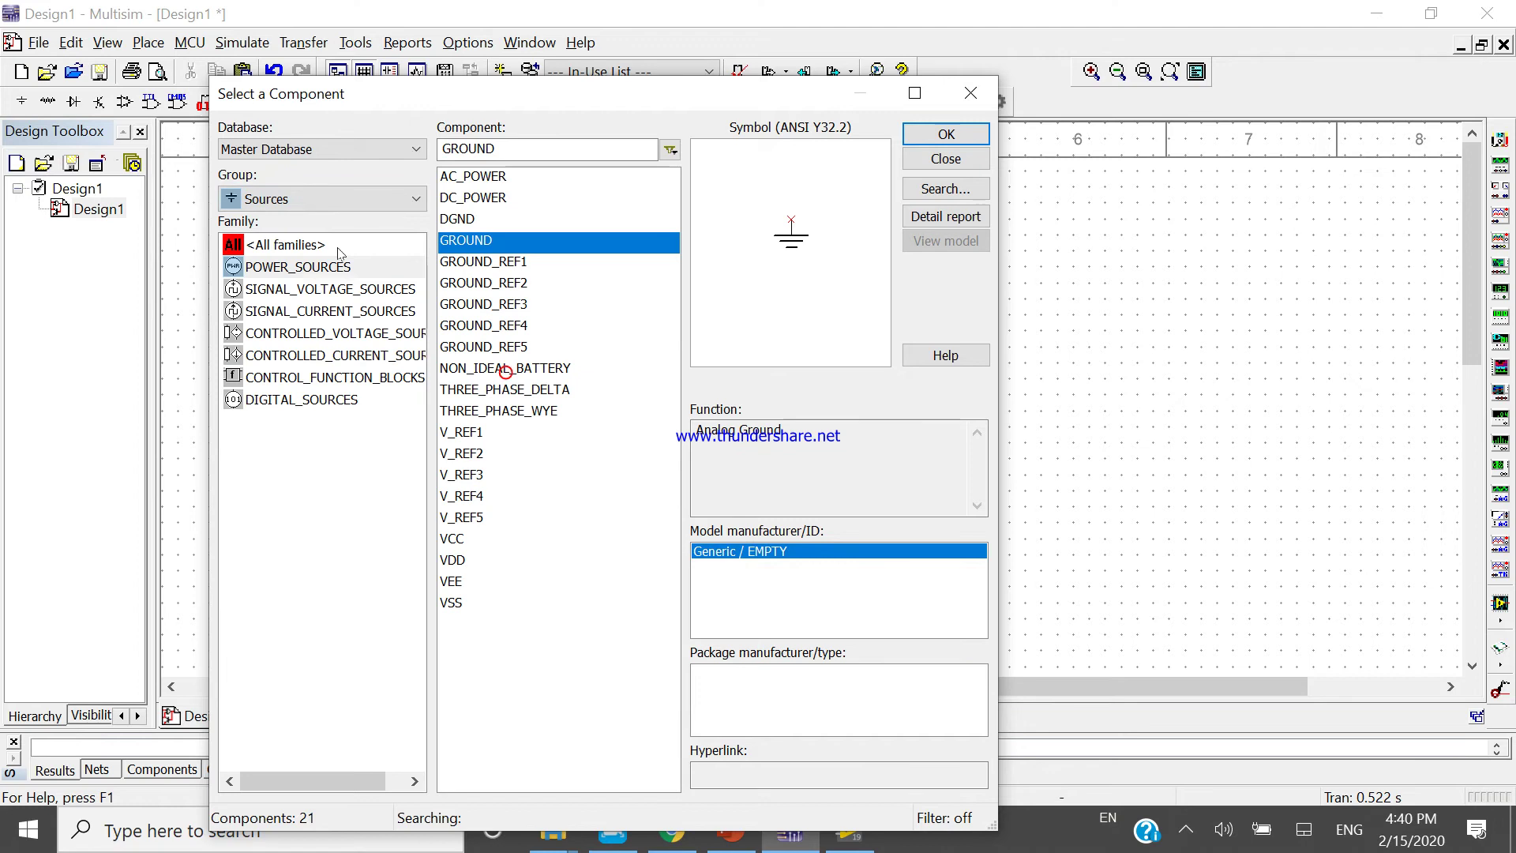
double_click(474, 240)
left_click(528, 446)
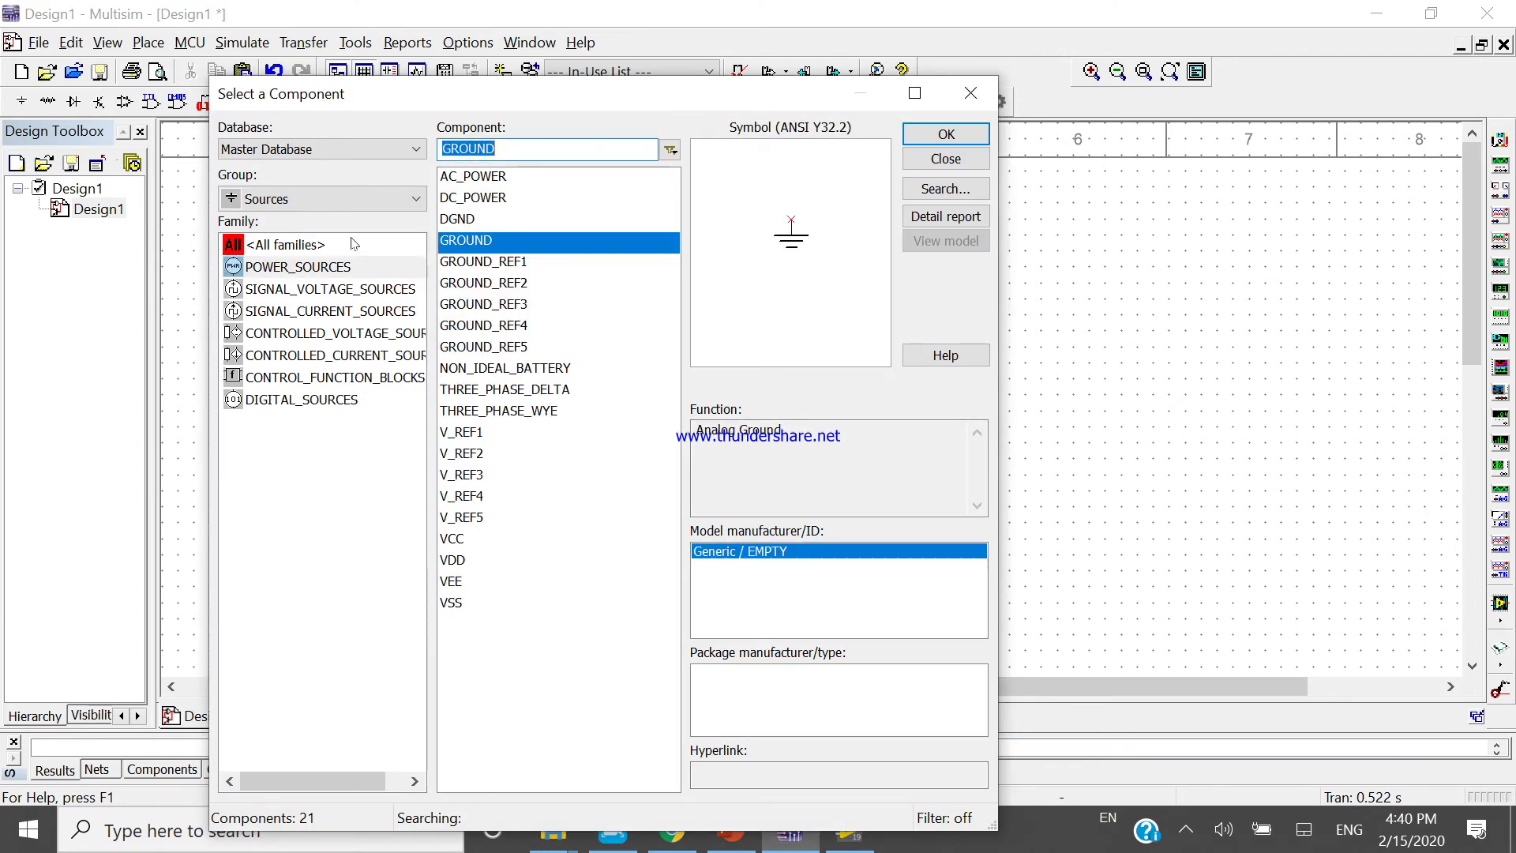
left_click(466, 197)
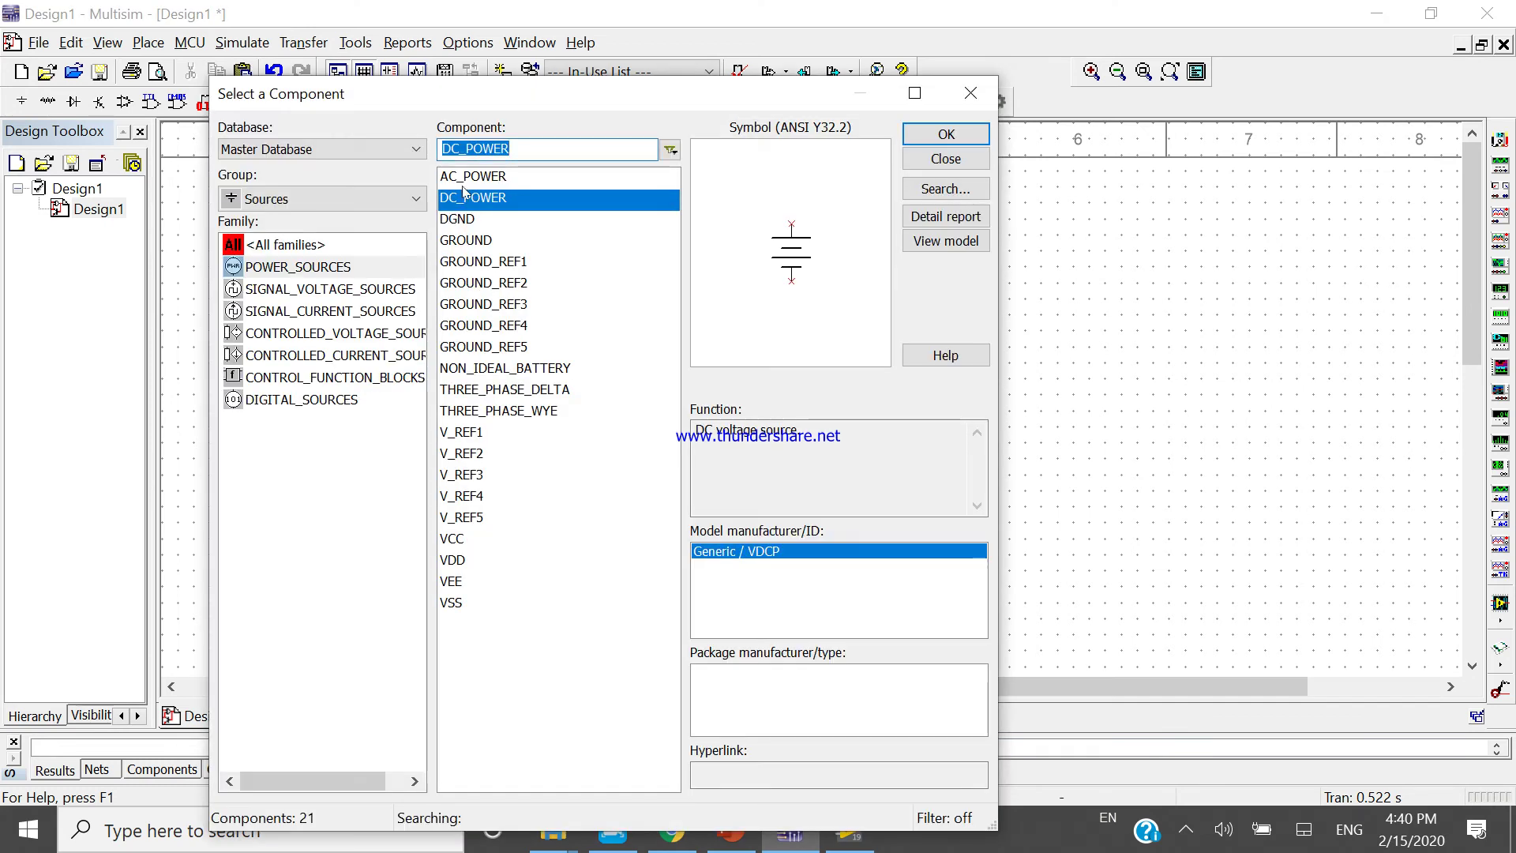
Place a 1k resistor from the Basic group near the LED's lower end and close the component browser.
left_click(395, 198)
left_click(301, 265)
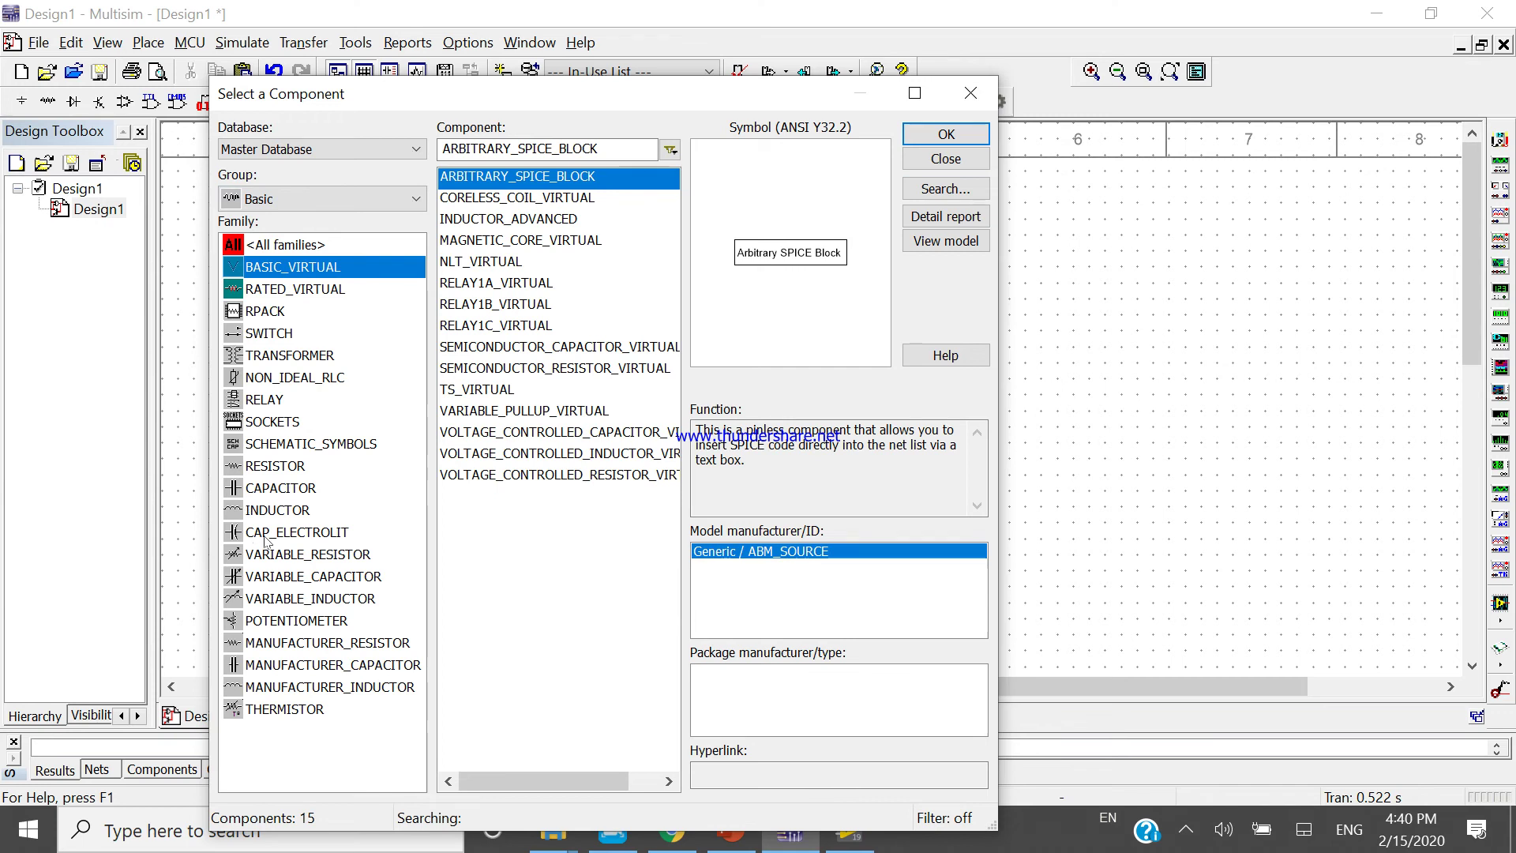
left_click(275, 466)
double_click(624, 365)
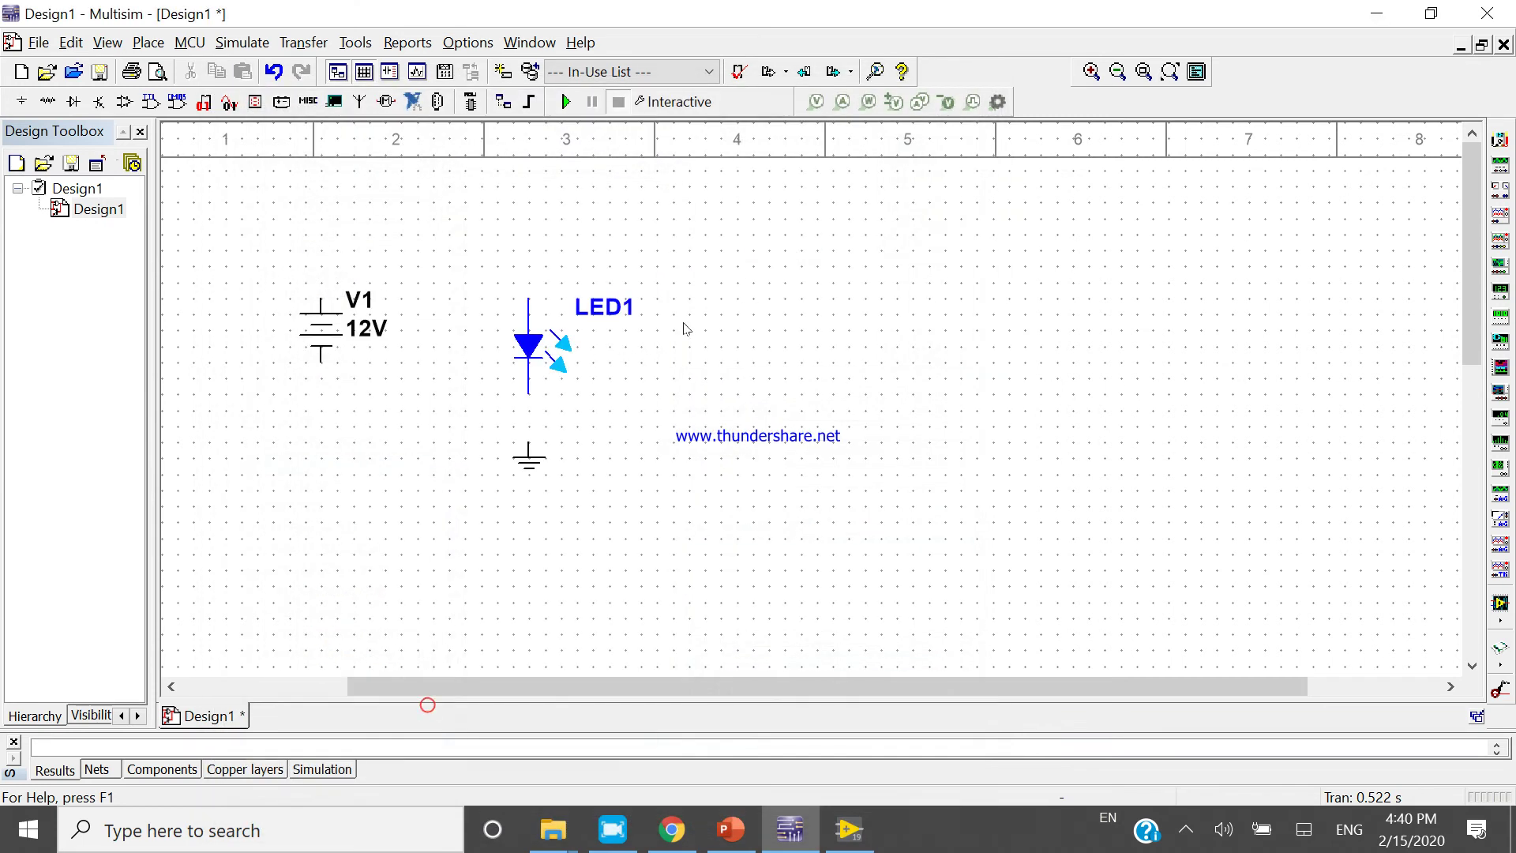
left_click(649, 410)
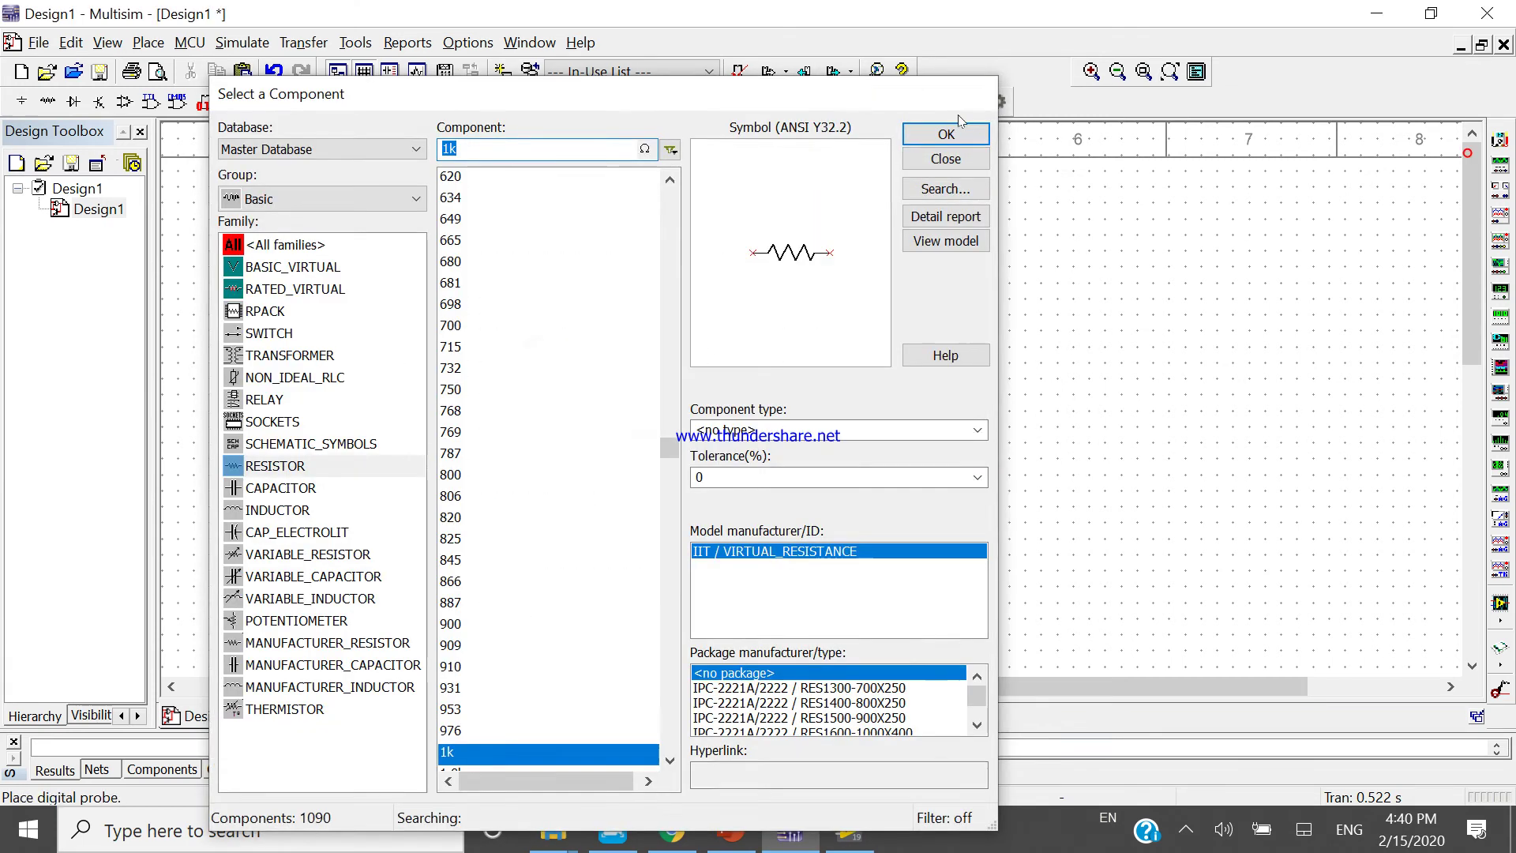
left_click(946, 158)
Wire the source's positive terminal to the LED's anode and set the source's voltage to 4 V.
left_click(318, 303)
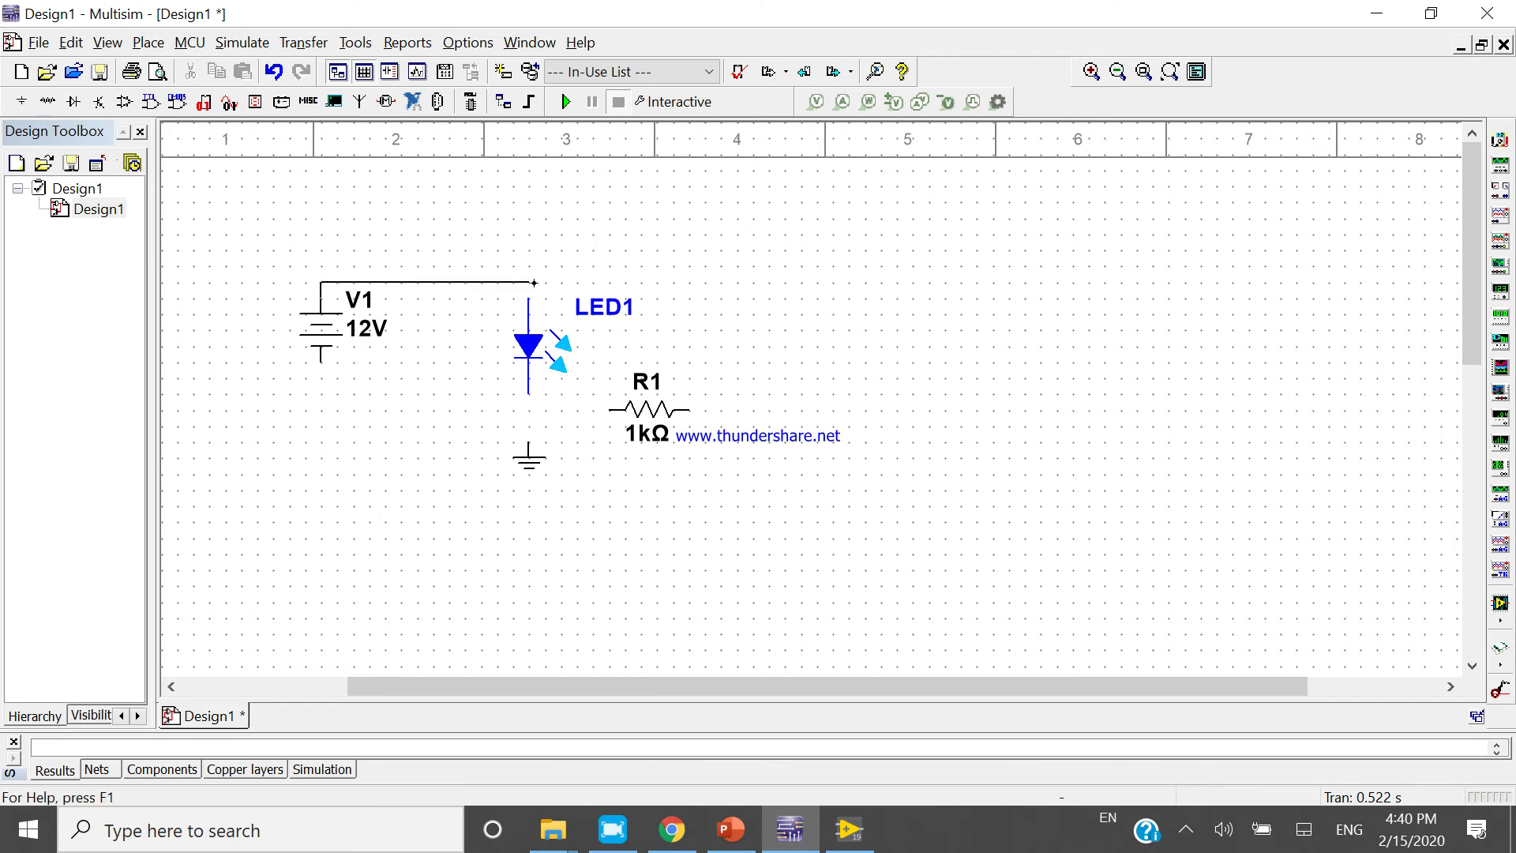
left_click(527, 288)
left_click(329, 325)
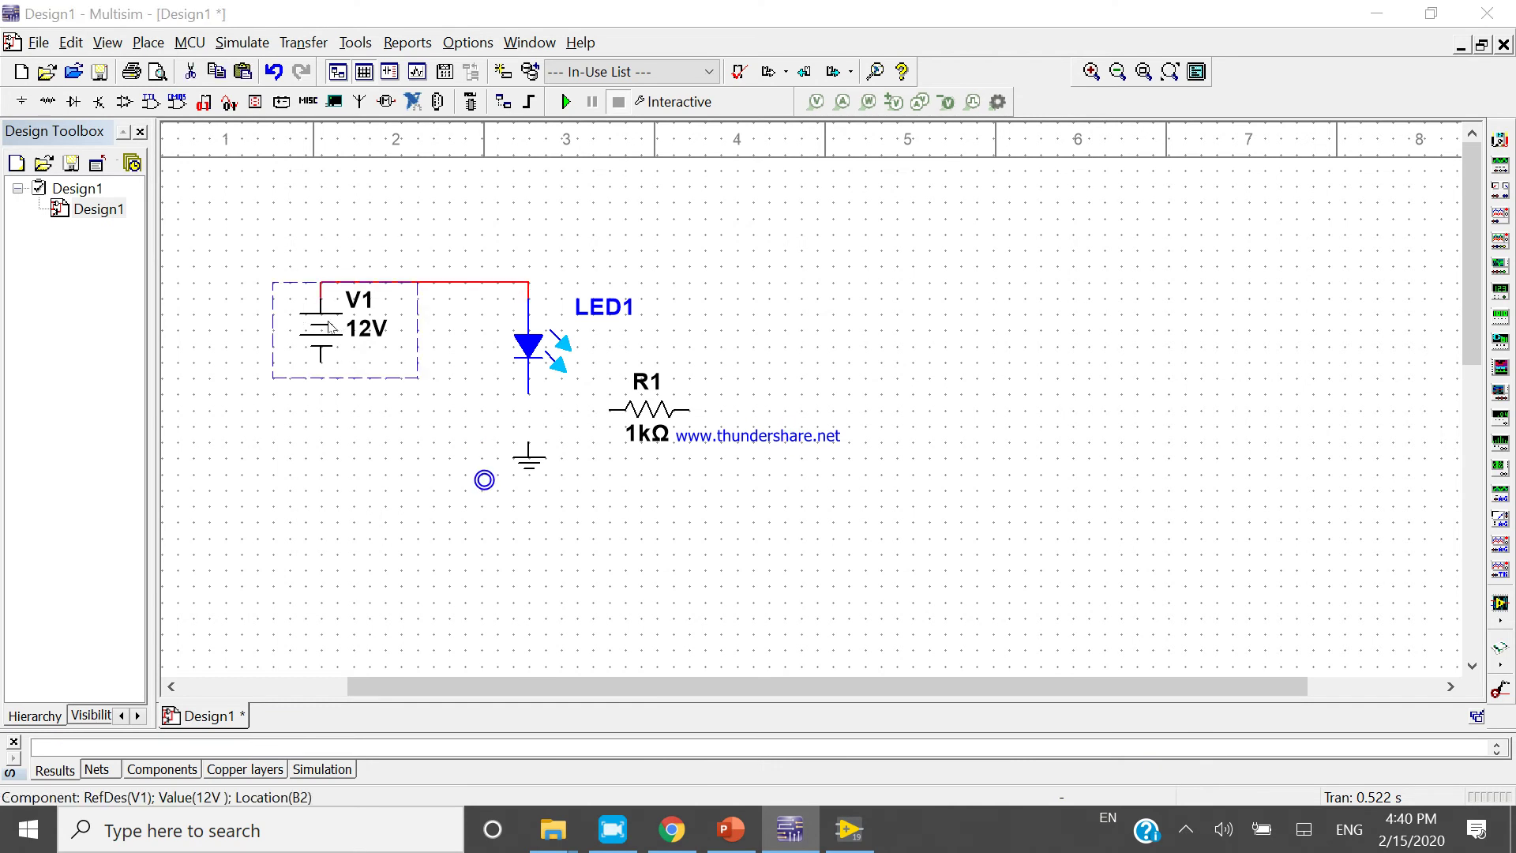
double_click(329, 325)
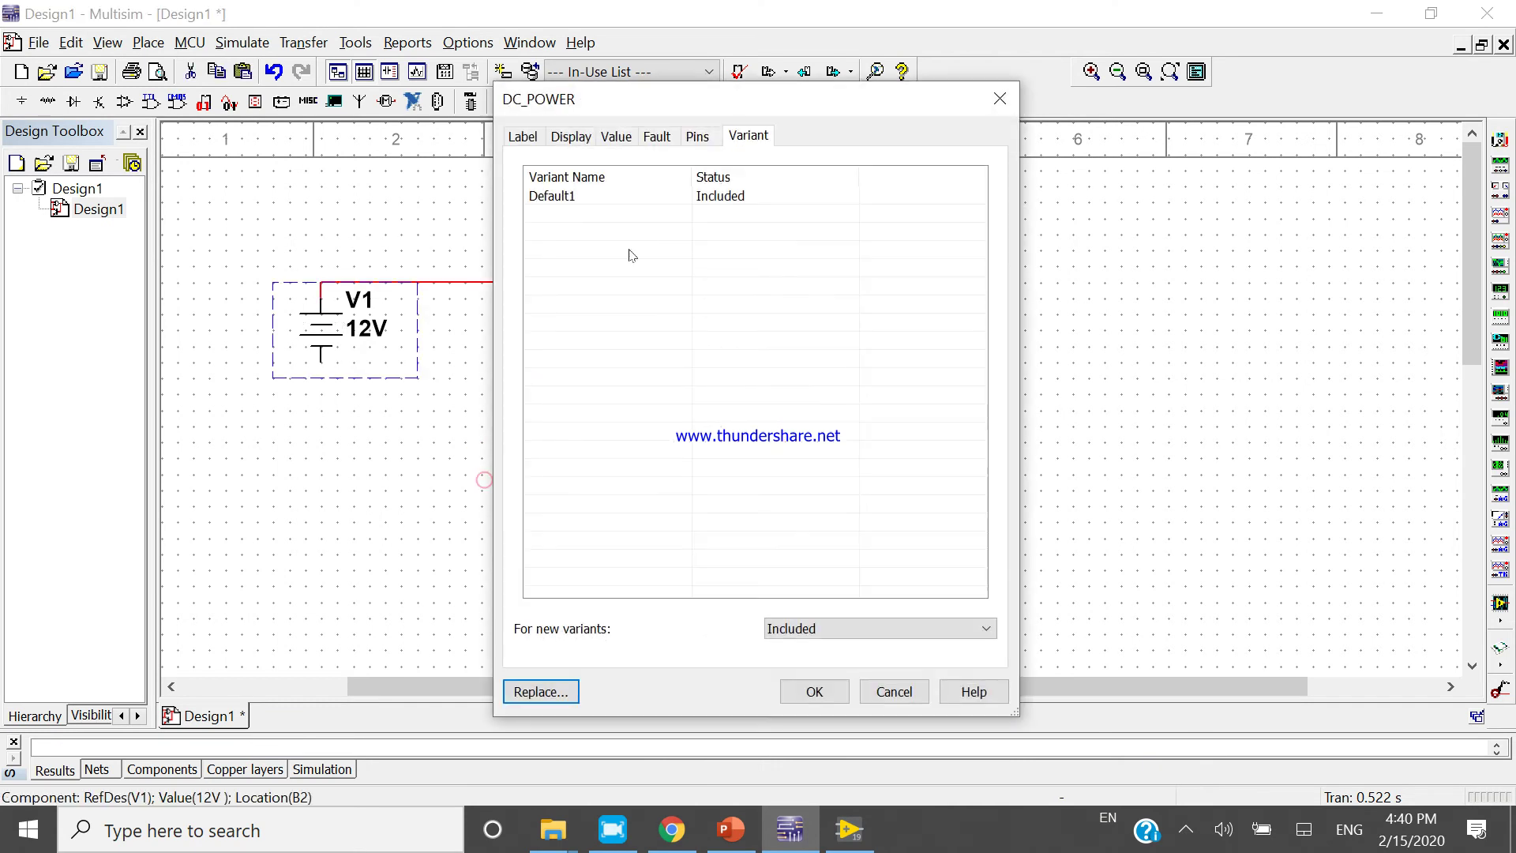
left_click(610, 138)
double_click(843, 171)
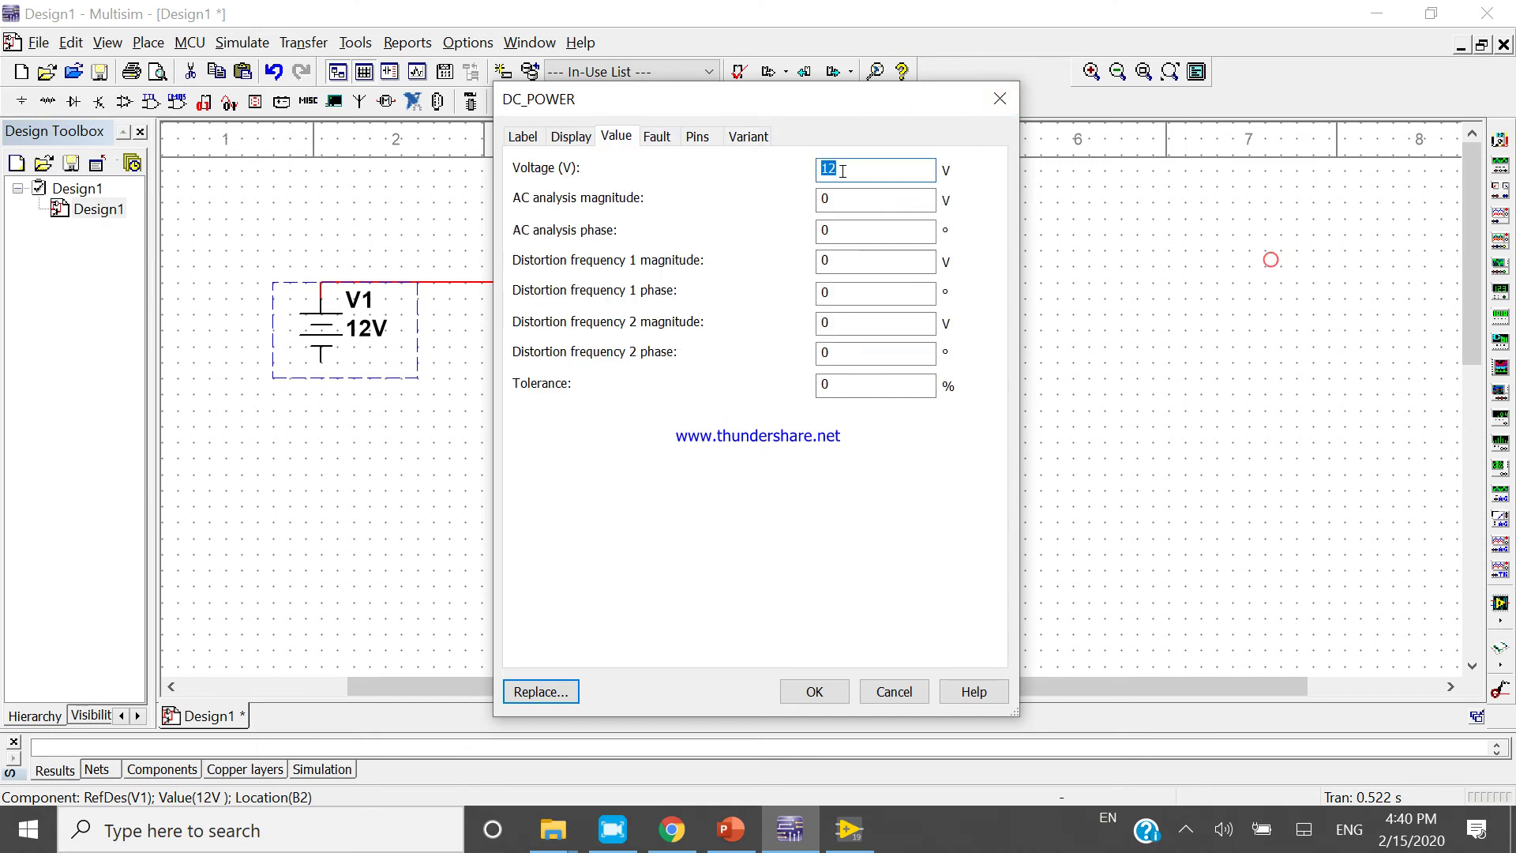
type("4")
key("Return")
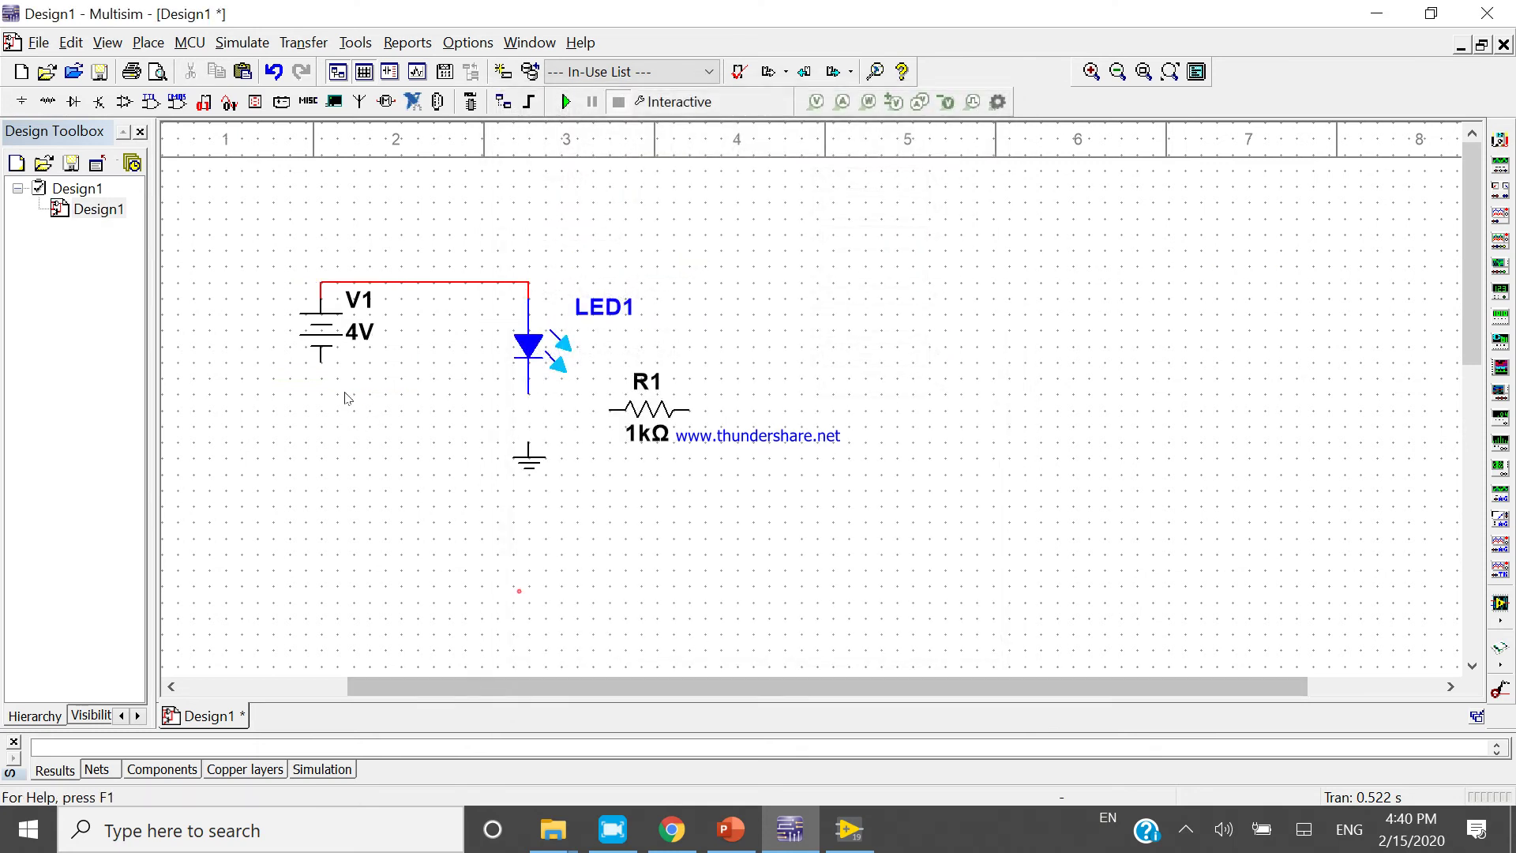
Wire the LED's cathode to the resistor and the resistor's free end to the source's negative terminal, shifting the ground down.
left_click(613, 411)
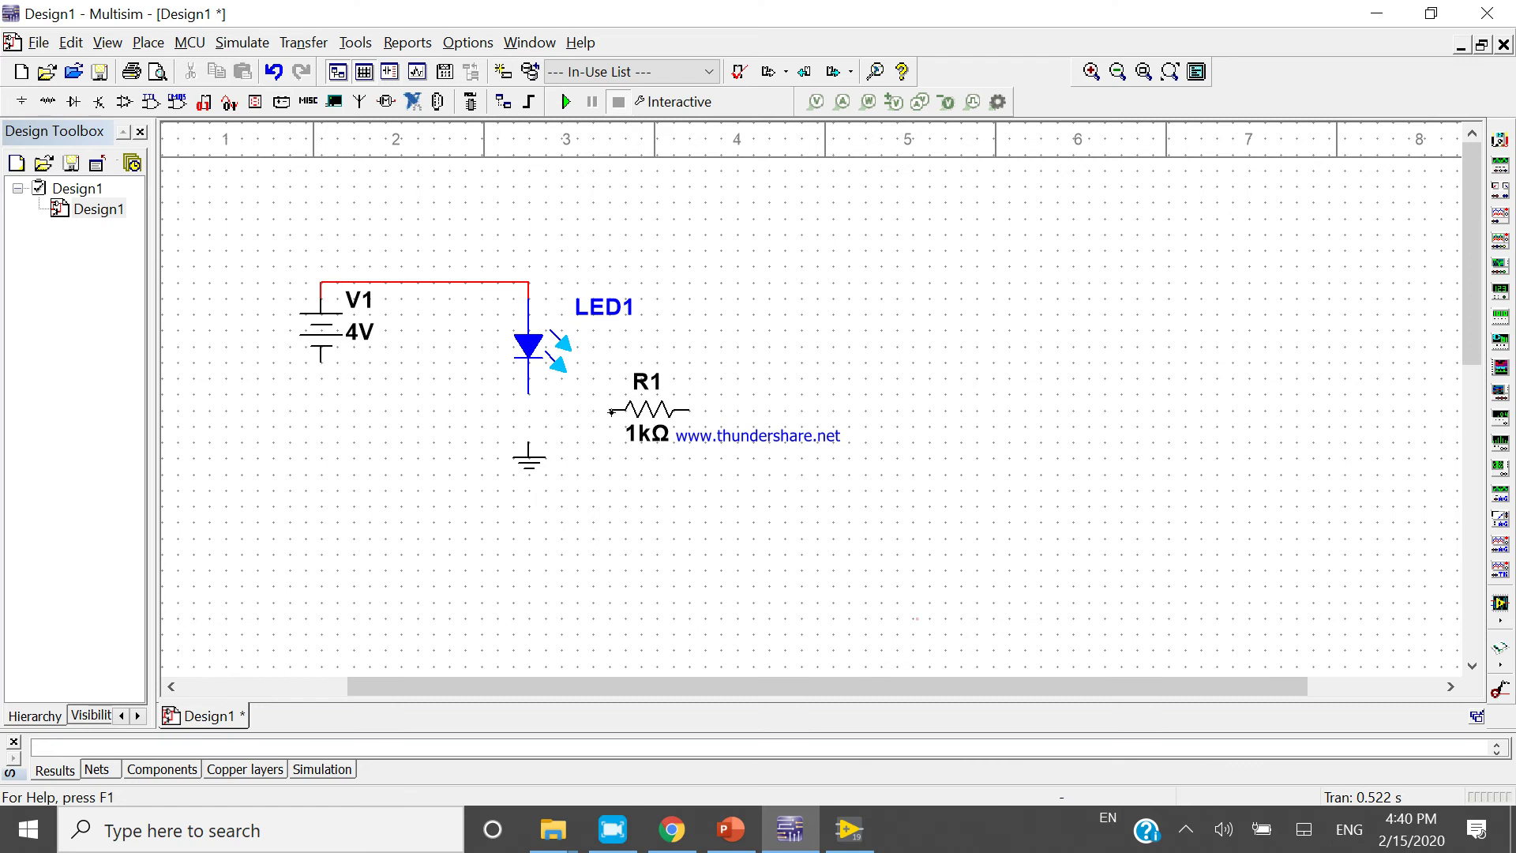
left_click(528, 392)
left_click(537, 494)
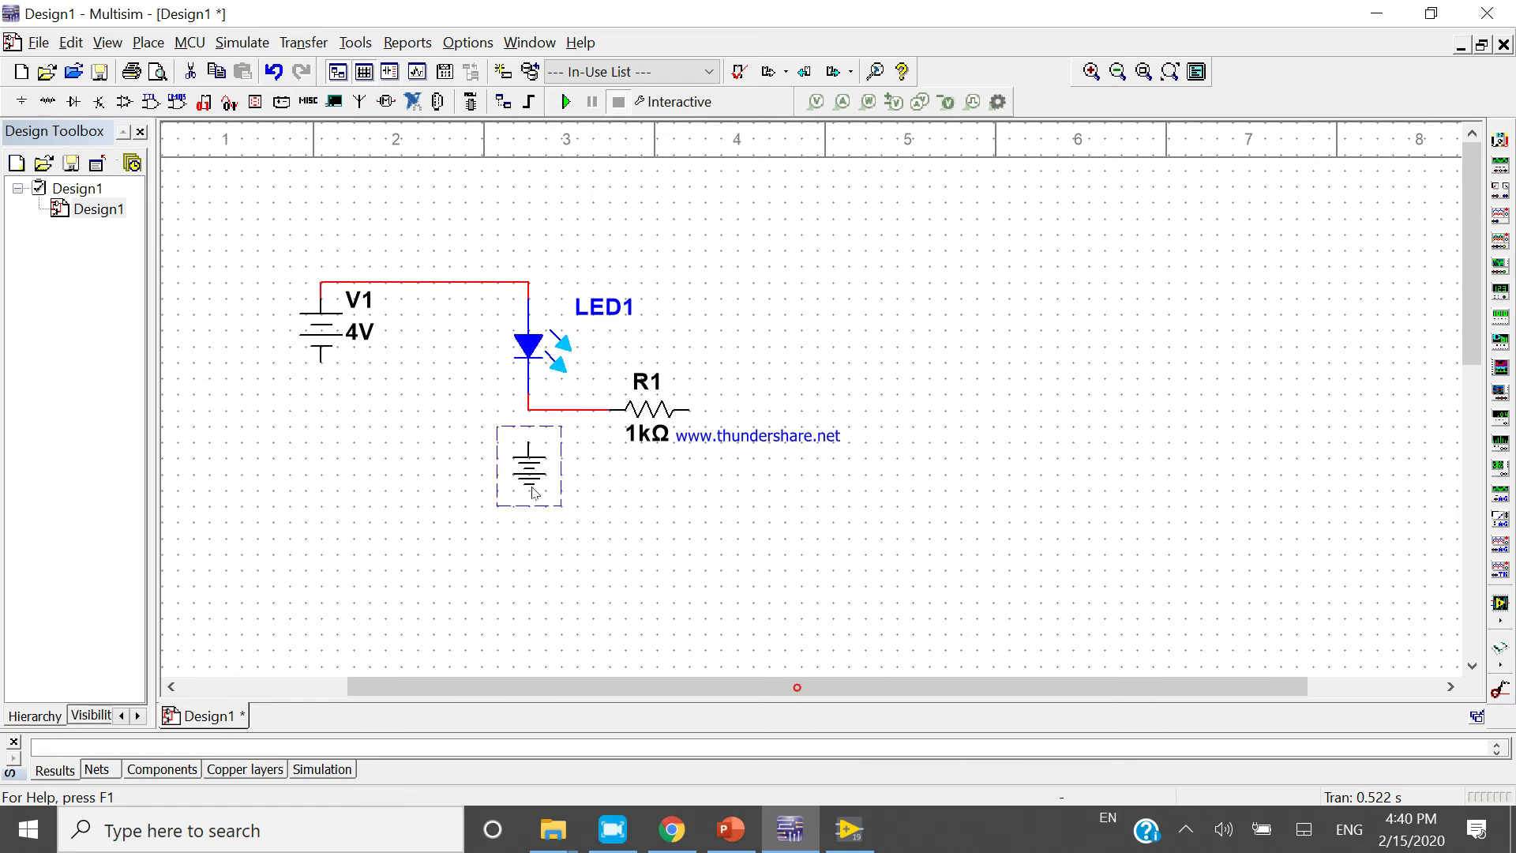
left_click(308, 420)
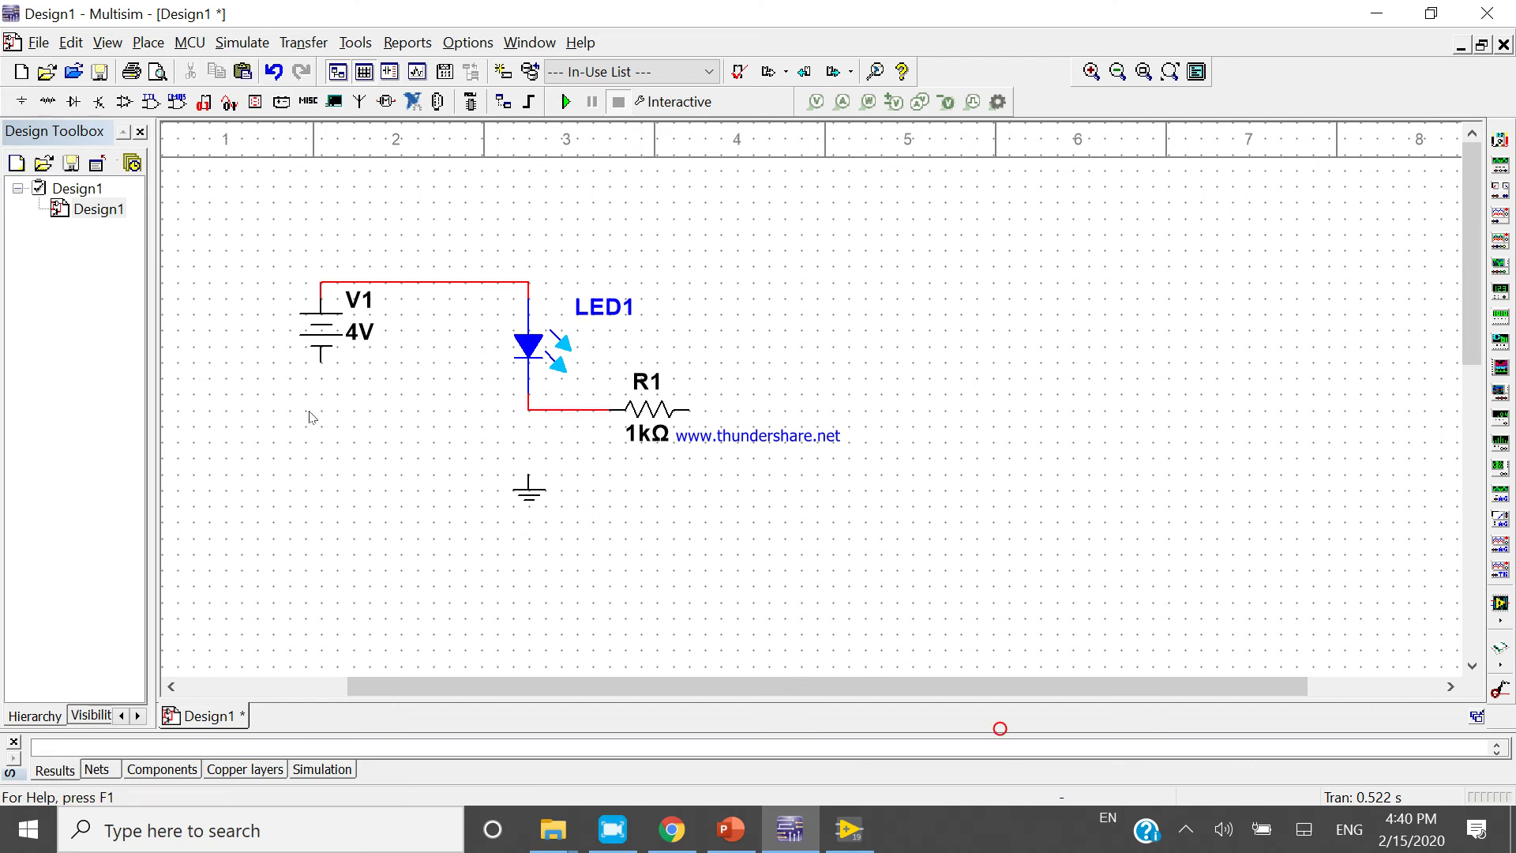
left_click(321, 361)
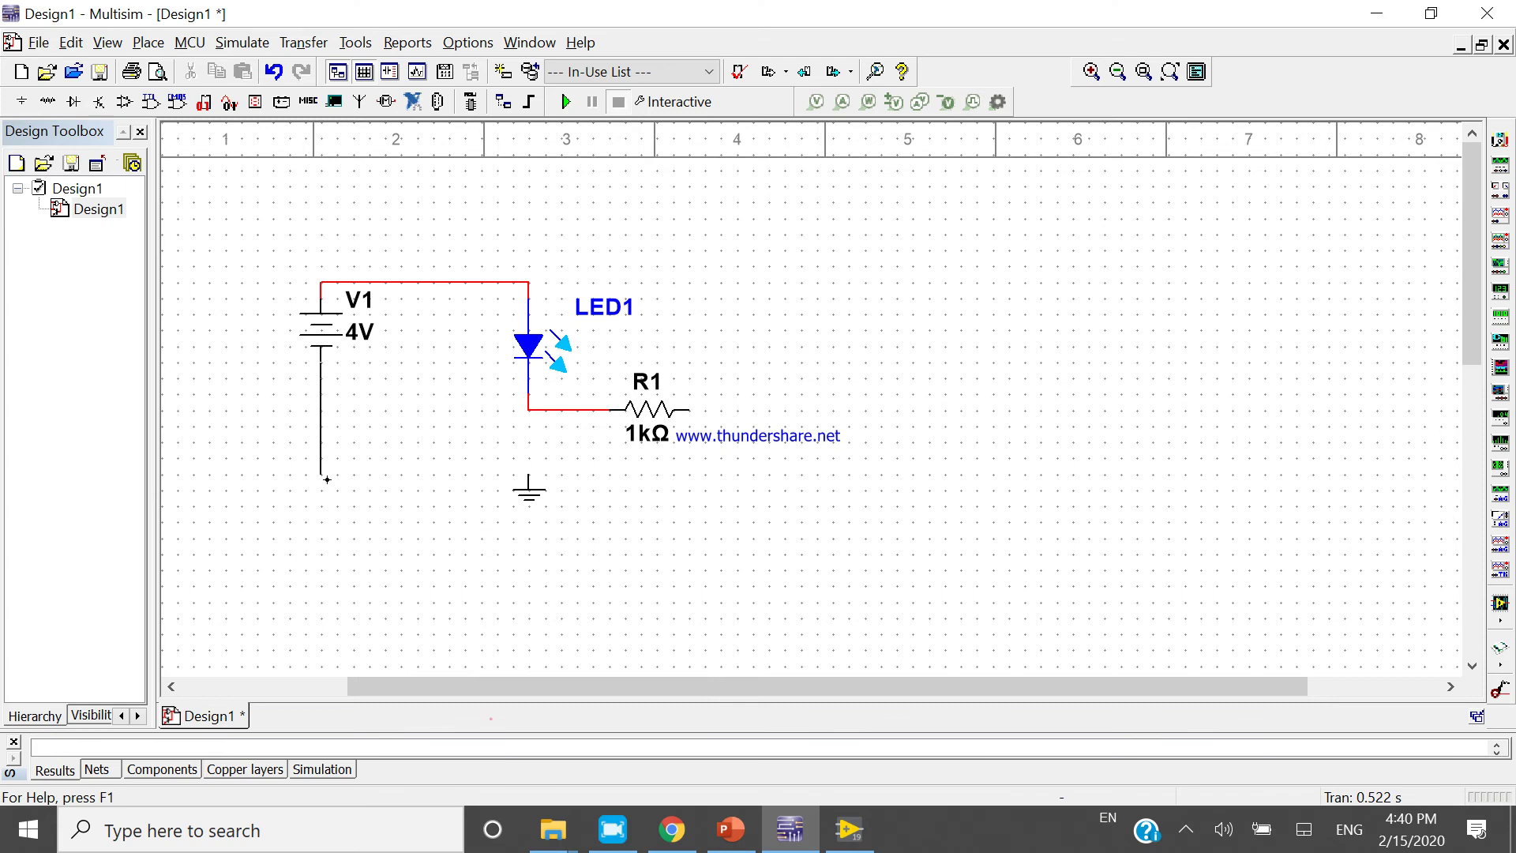
left_click(691, 410)
Reroute the return wire into a straight line below the resistor and attach the ground symbol to it.
left_click_drag(529, 491, 465, 519)
left_click(536, 570)
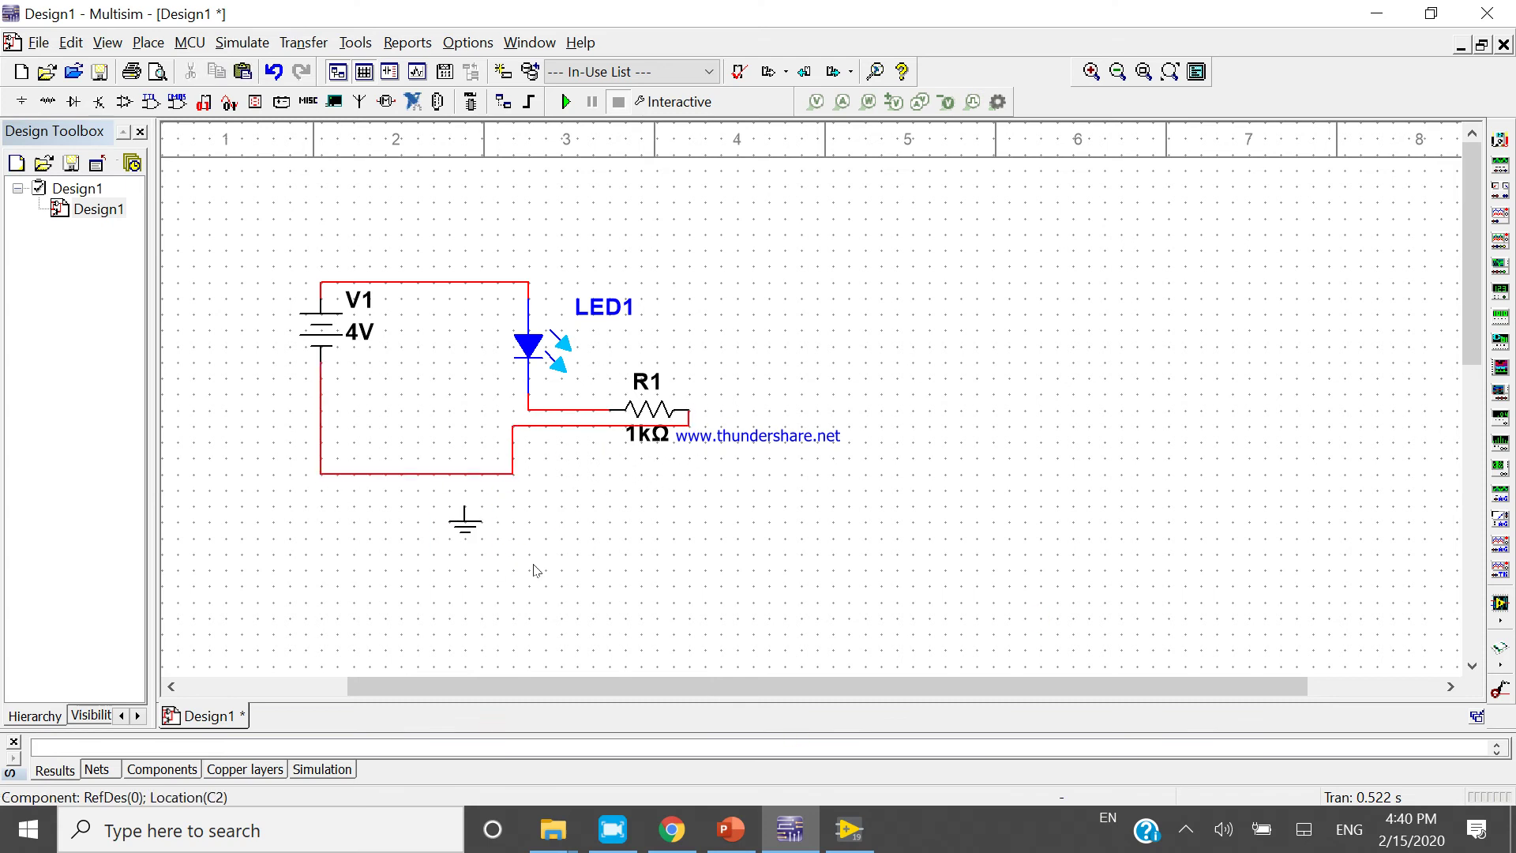
left_click(513, 442)
left_click_drag(512, 473, 688, 474)
left_click(465, 525)
left_click_drag(465, 525, 465, 495)
left_click(724, 606)
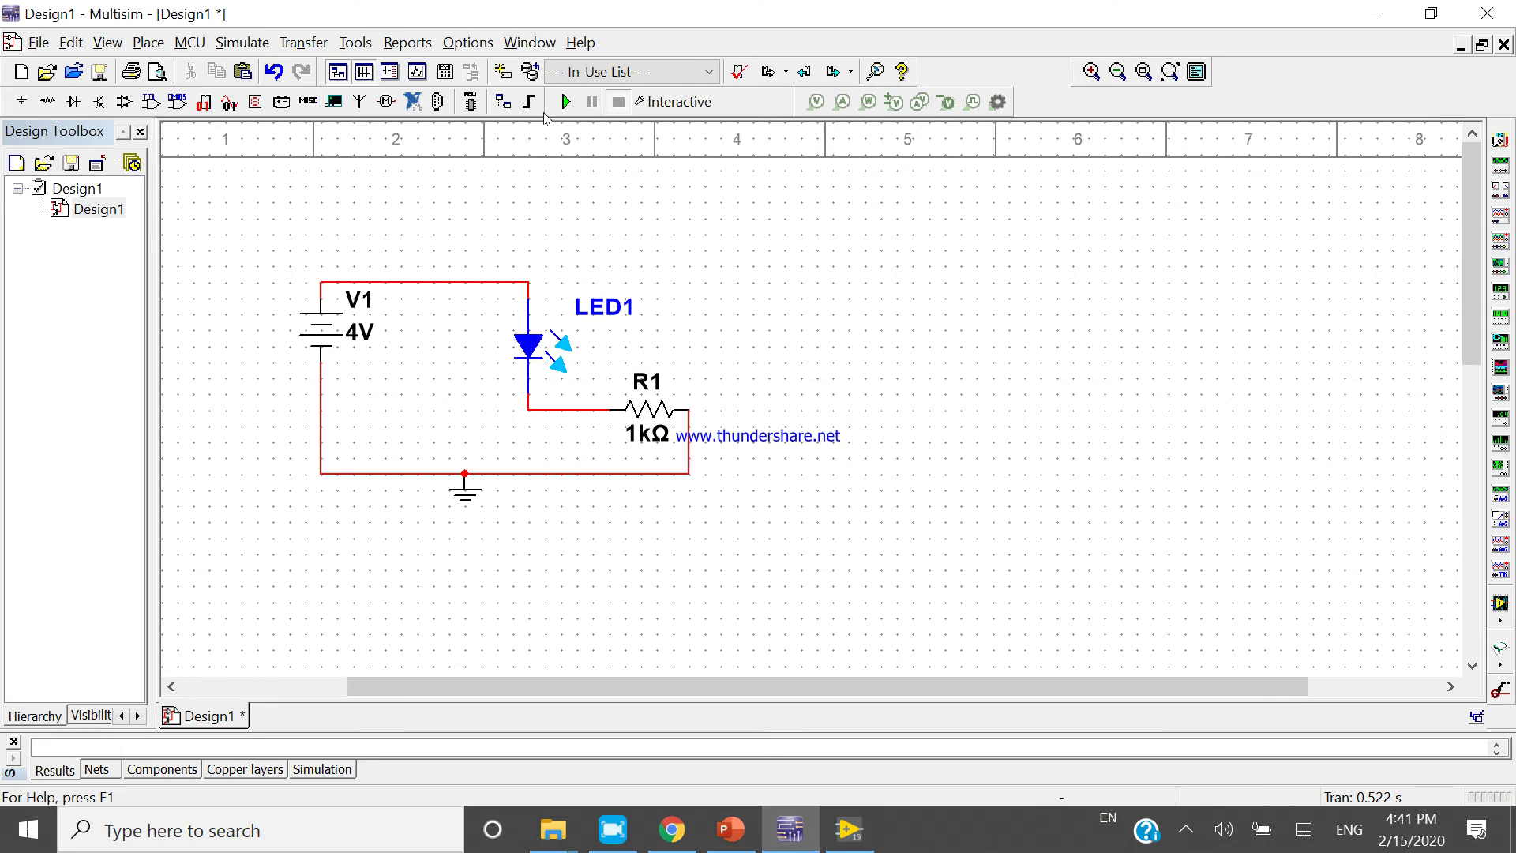
Test the rebuilt LED circuit with a brief simulation run.
left_click(568, 103)
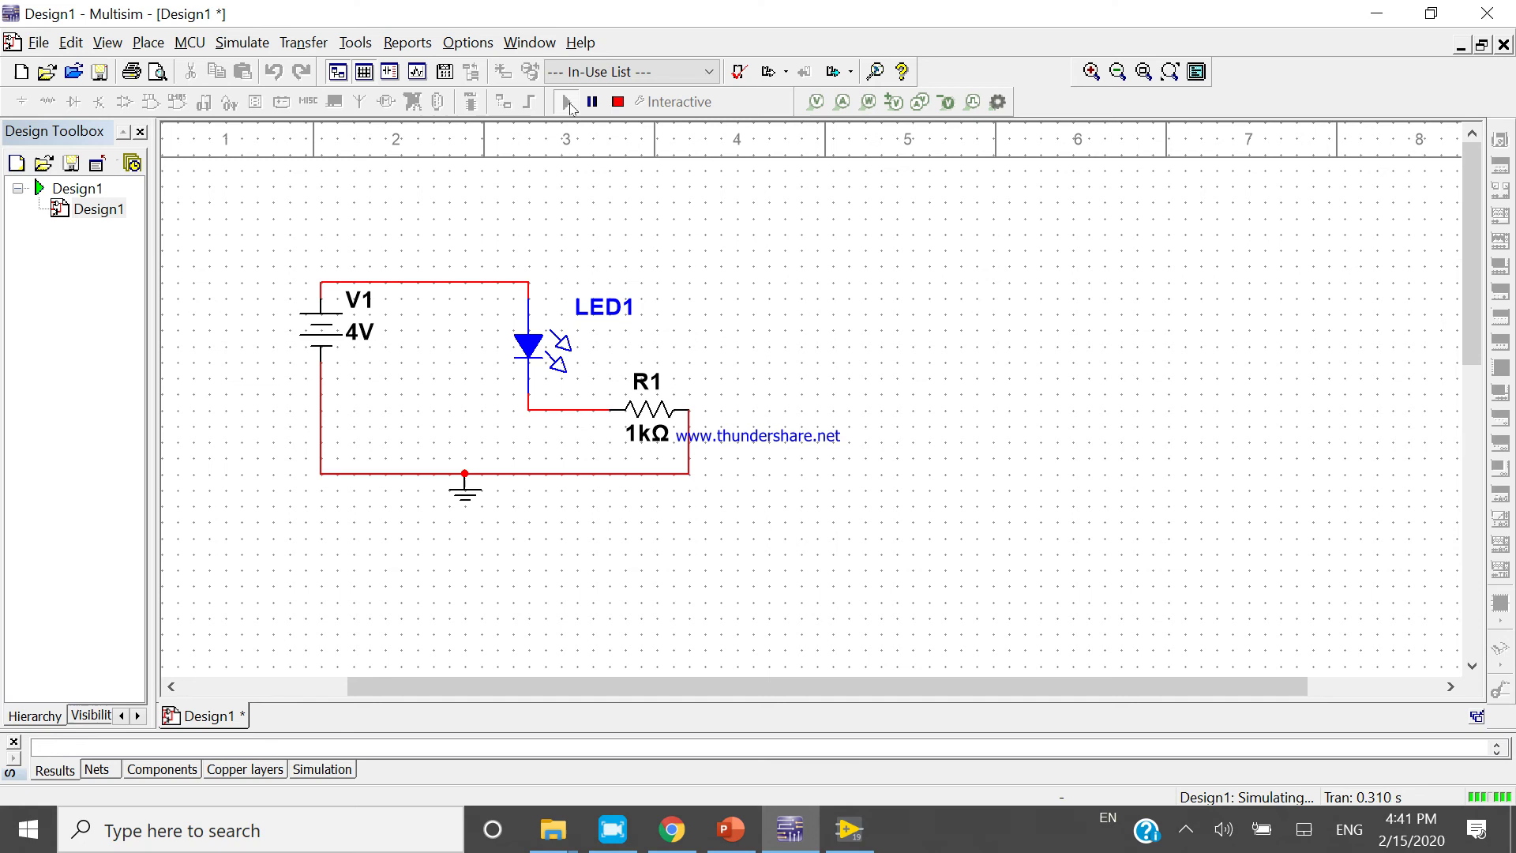
left_click(618, 101)
Set the resistor's resistance to 50 Ω and test the LED with another simulation run.
left_click(651, 434)
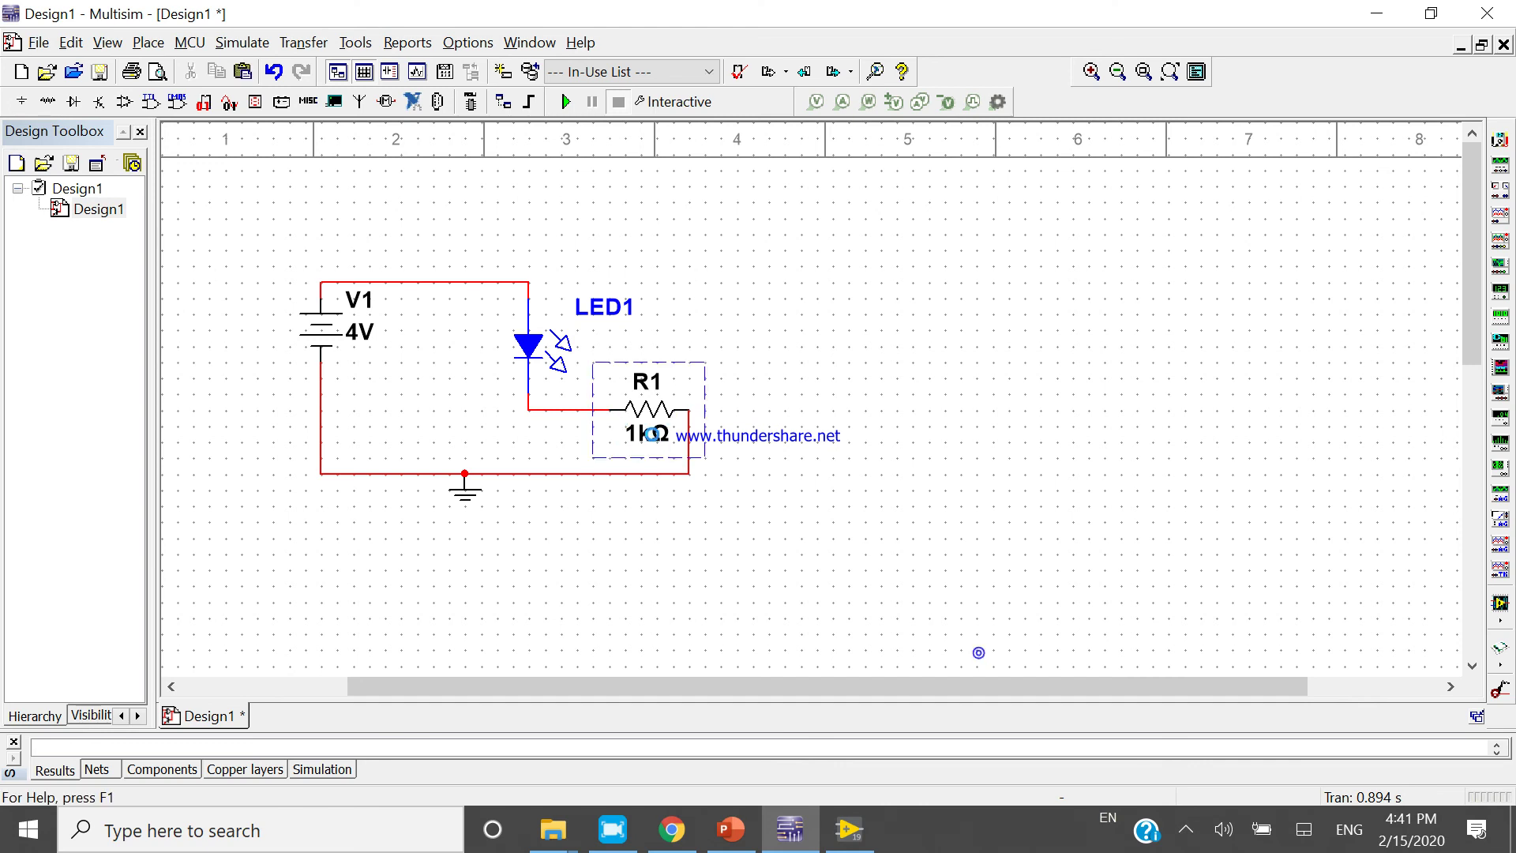
double_click(651, 433)
left_click(677, 179)
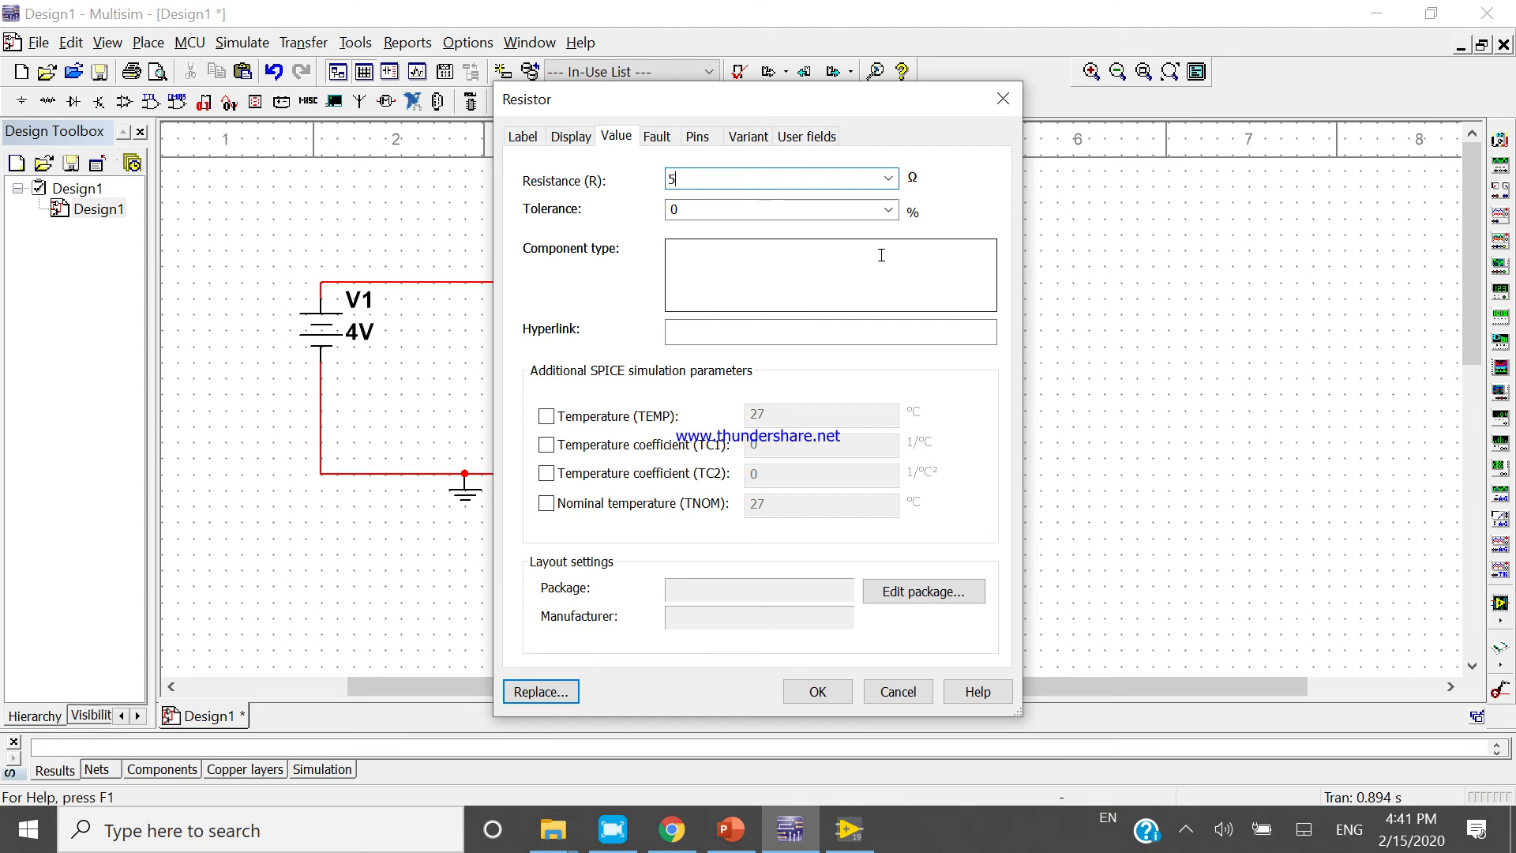
key("Return")
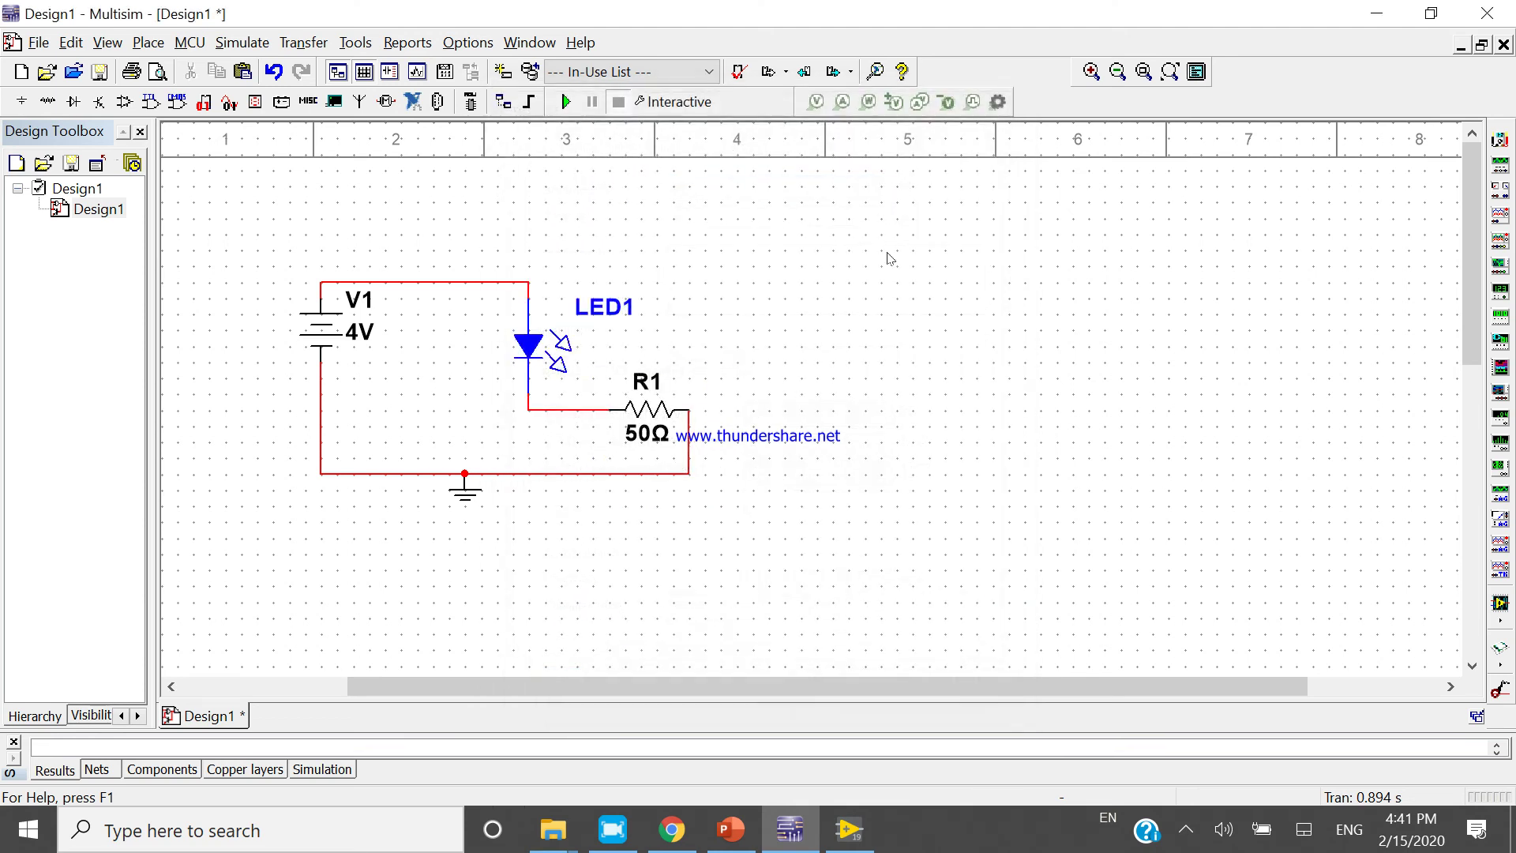
left_click(565, 101)
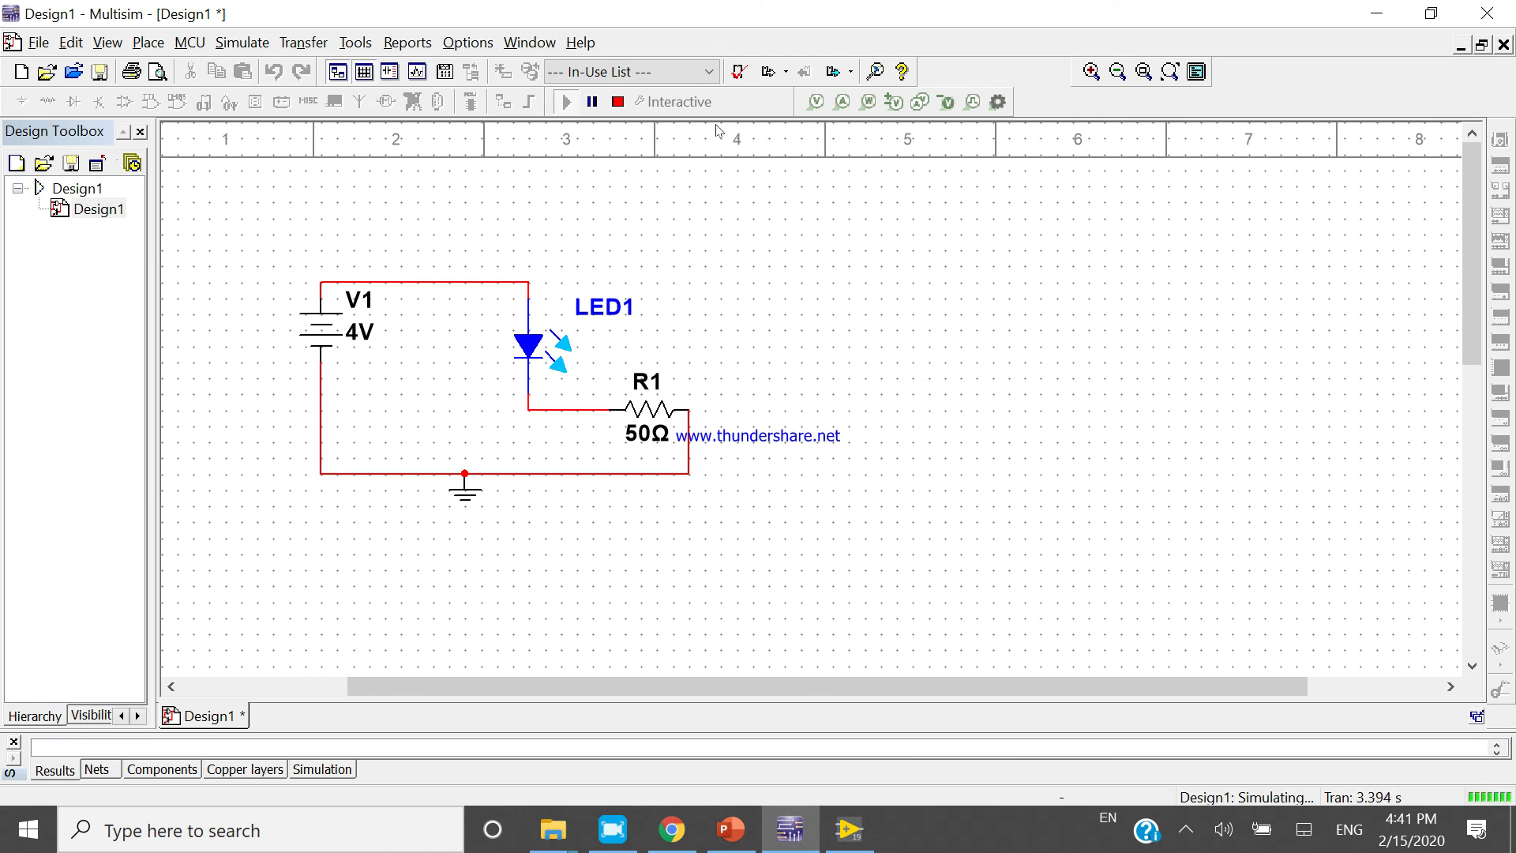
left_click(618, 101)
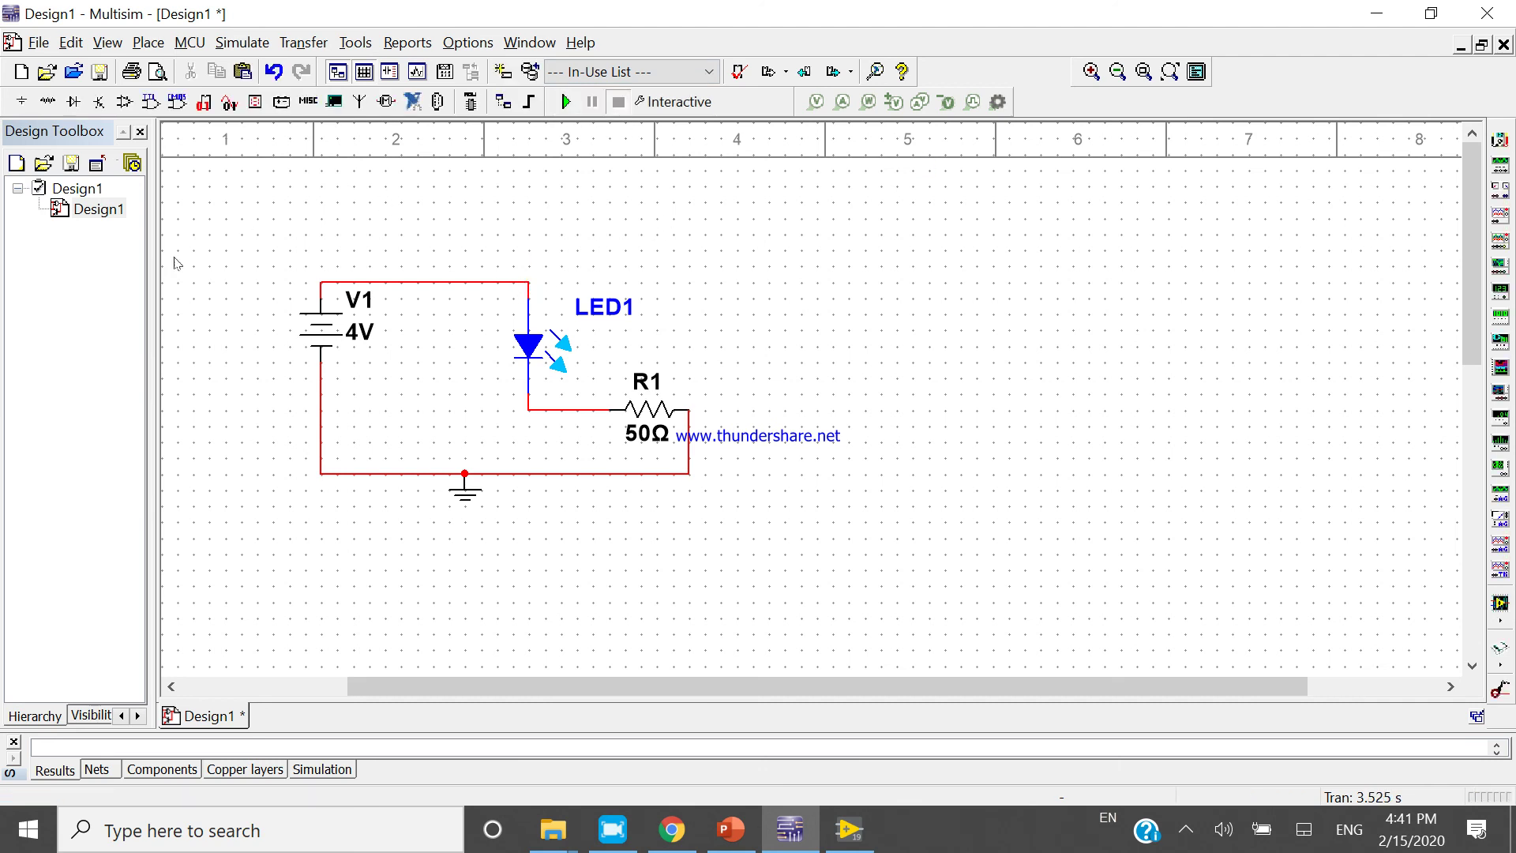
left_click(437, 282)
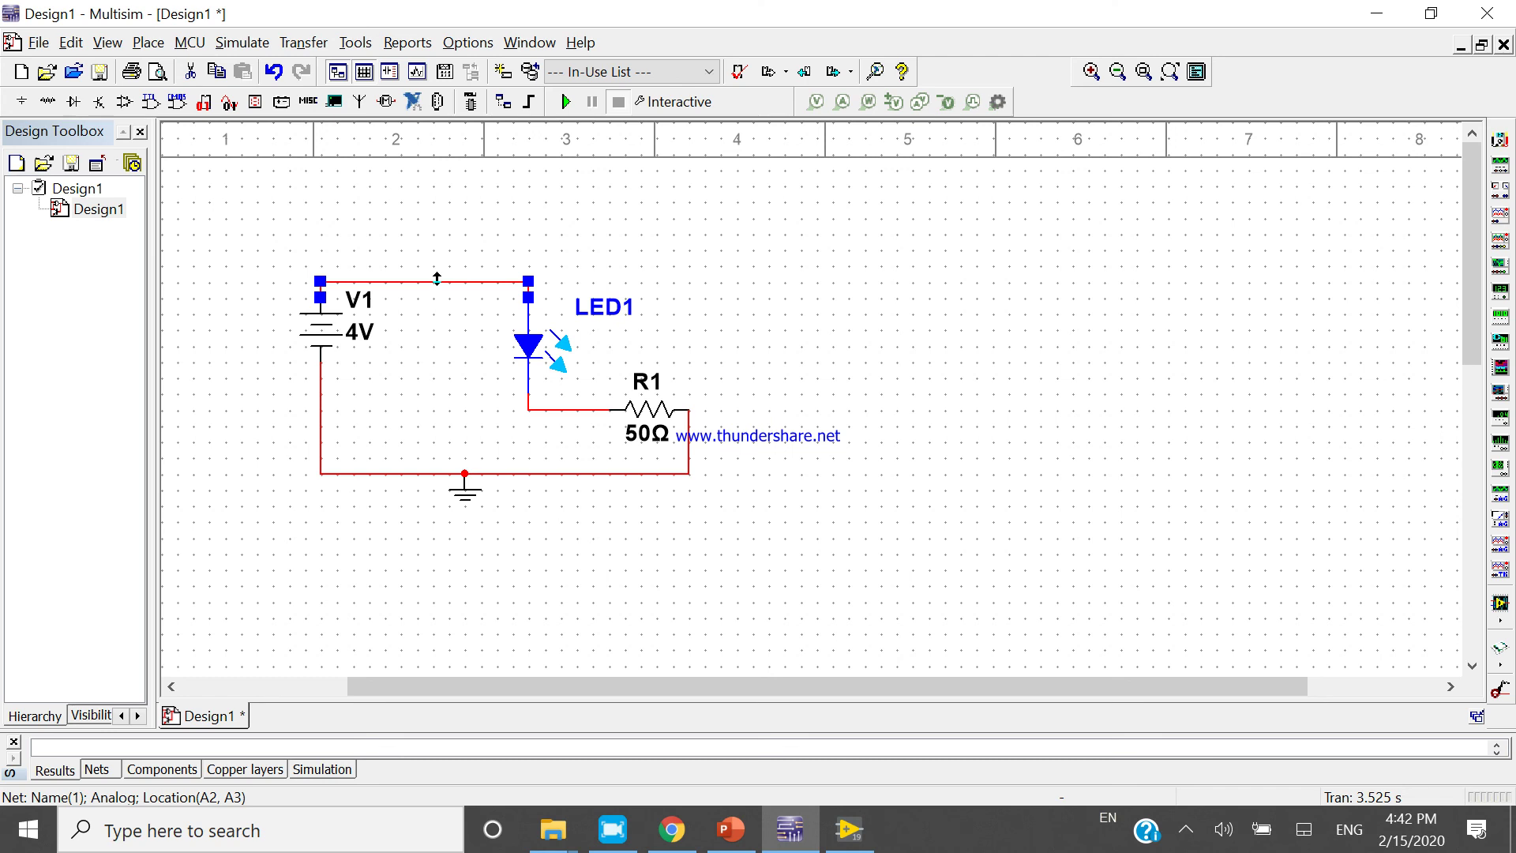
left_click(772, 338)
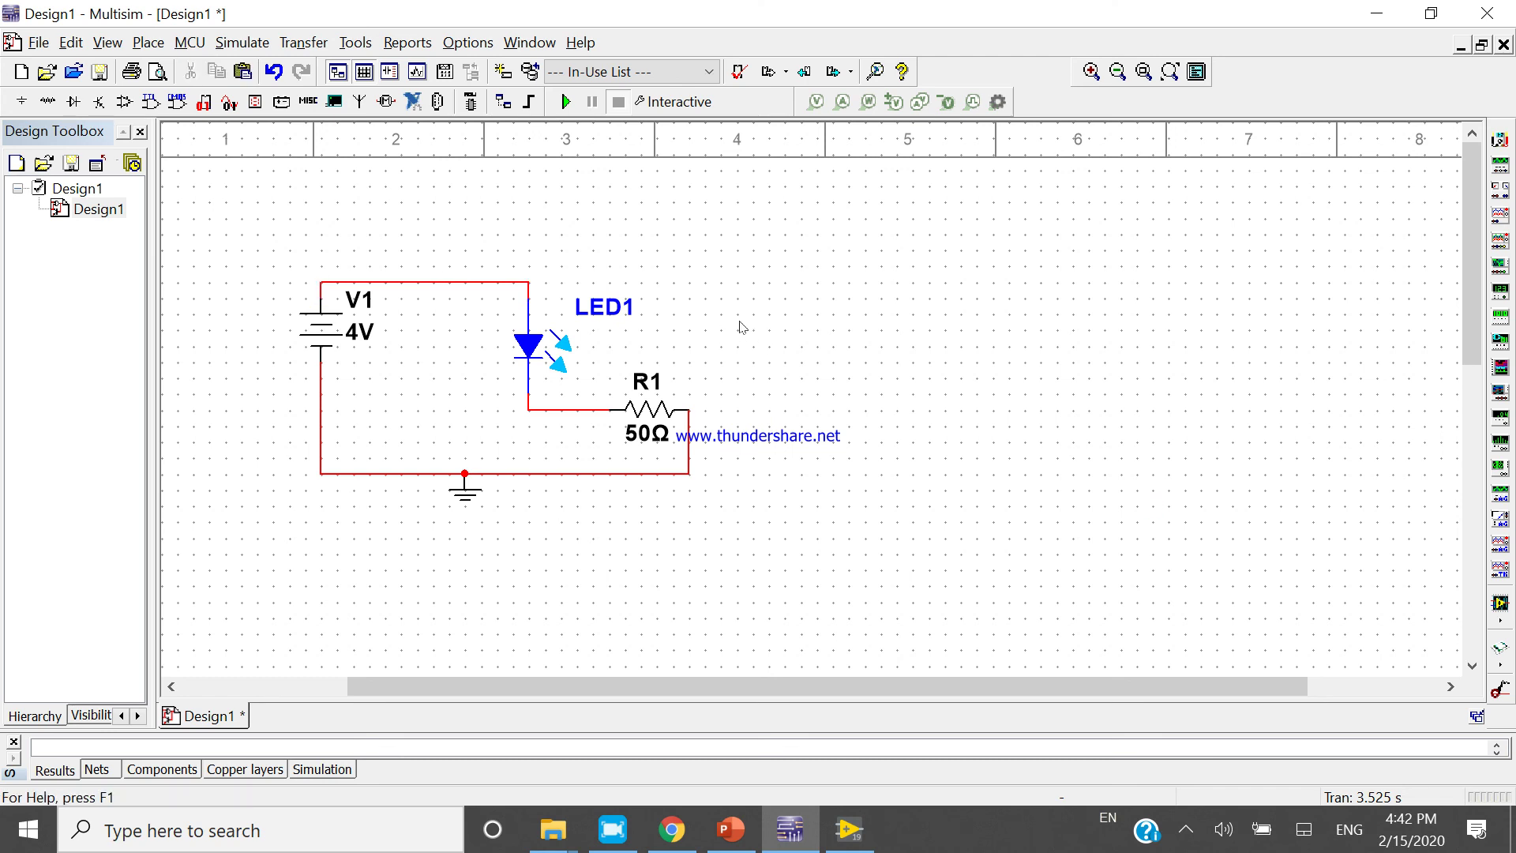